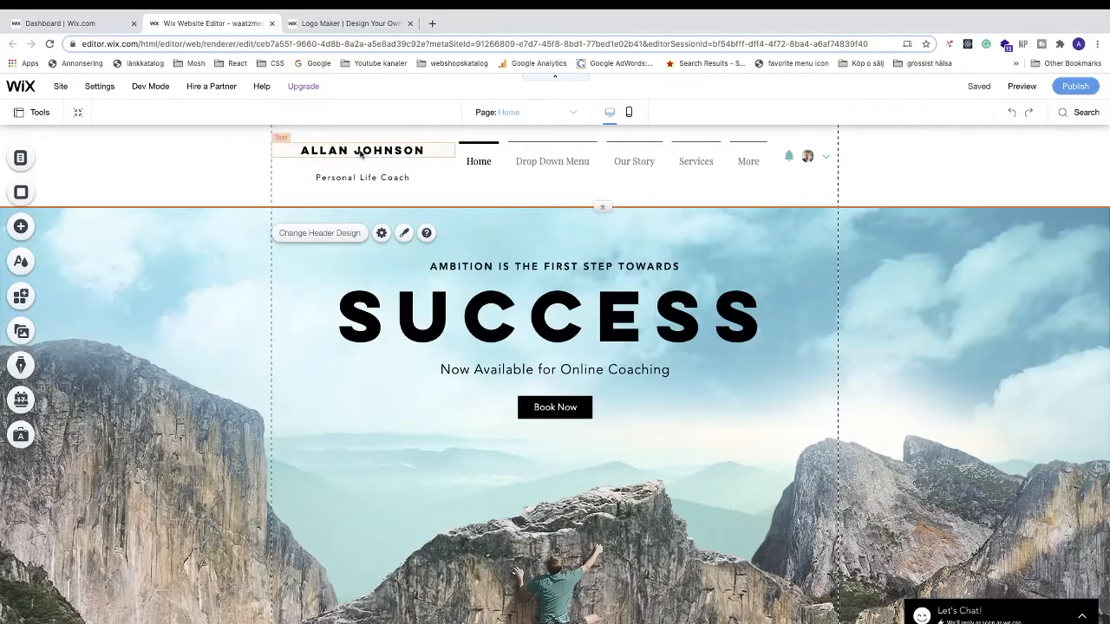
# Replace the site title in the page header with "WAATZ MEDIA"
pyautogui.click(360, 153)
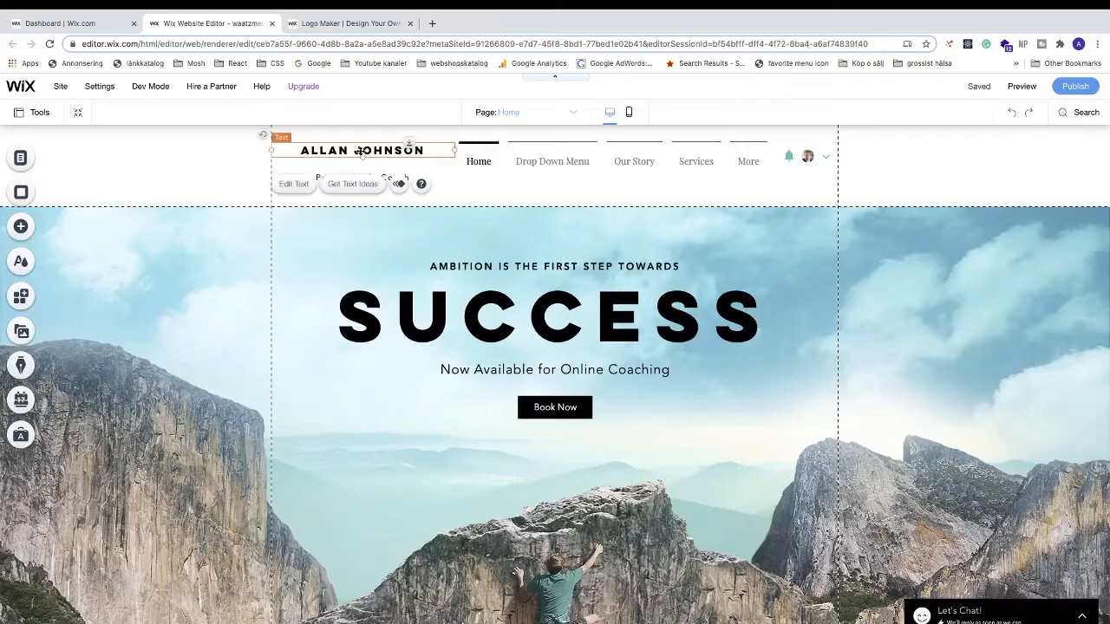
pyautogui.click(292, 185)
pyautogui.click(424, 151)
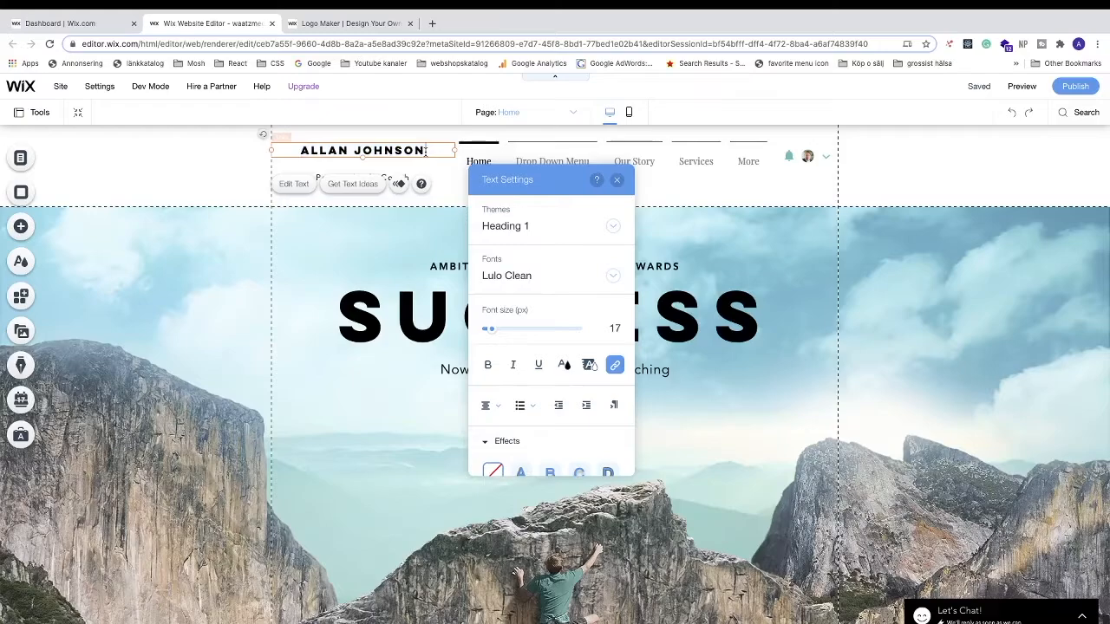
pyautogui.press('BackSpace')
pyautogui.press('BackSpace')
pyautogui.press('BackSpace')
pyautogui.press('BackSpace')
pyautogui.press('BackSpace')
pyautogui.press('BackSpace')
pyautogui.press('BackSpace')
pyautogui.press('BackSpace')
pyautogui.press('BackSpace')
pyautogui.press('BackSpace')
pyautogui.press('BackSpace')
pyautogui.press('BackSpace')
pyautogui.press('BackSpace')
pyautogui.write('WAA')
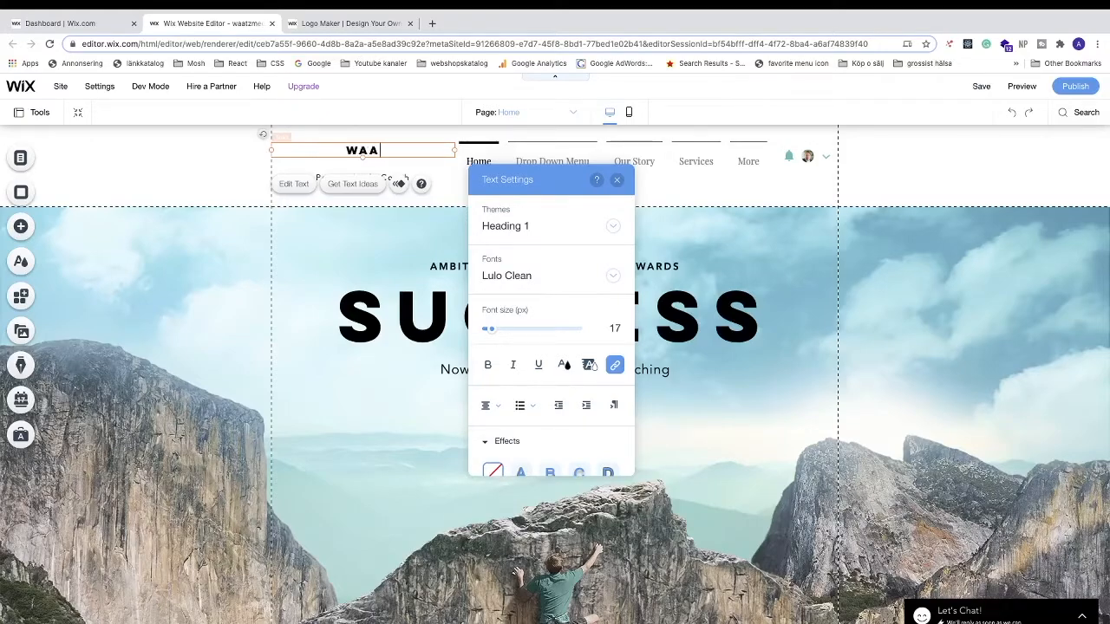
pyautogui.write('TZ MEDIA')
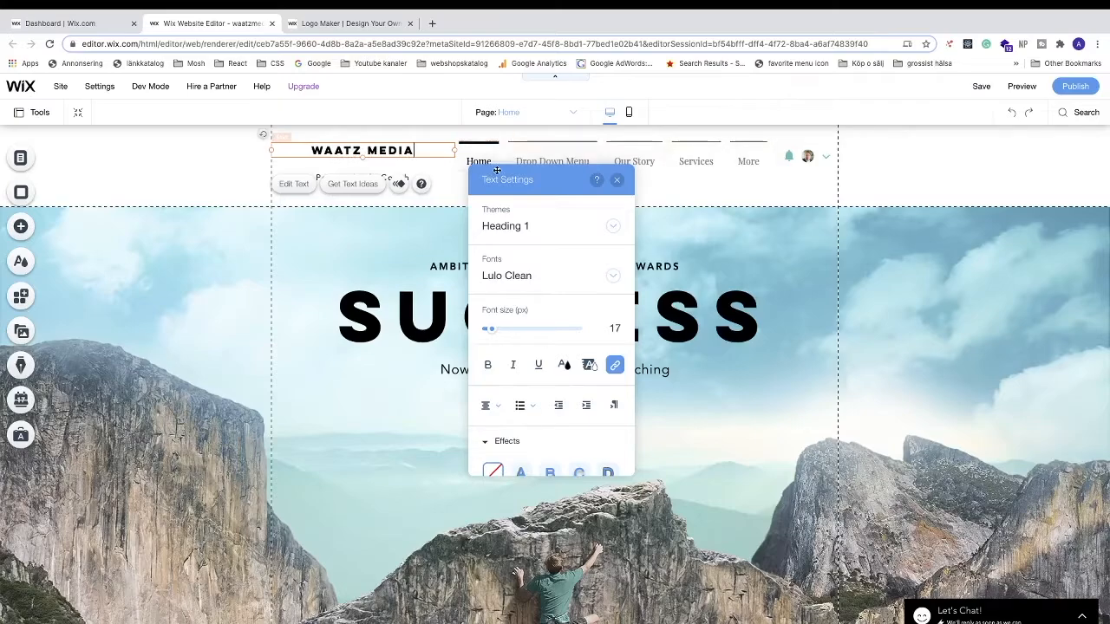
pyautogui.scroll(-3, 531, 282)
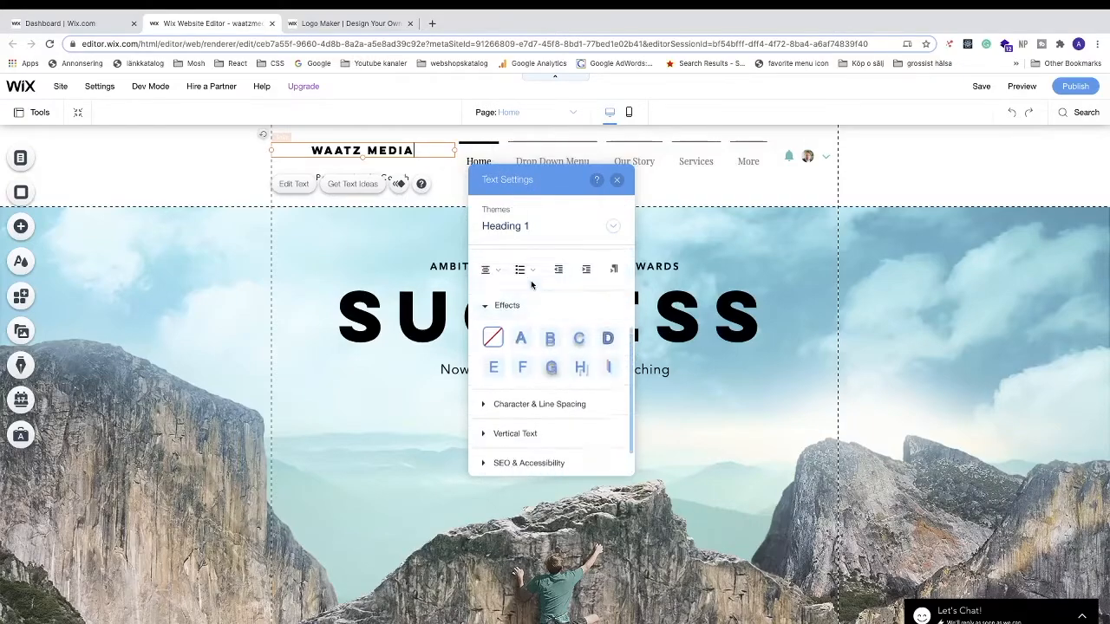
pyautogui.scroll(3, 532, 280)
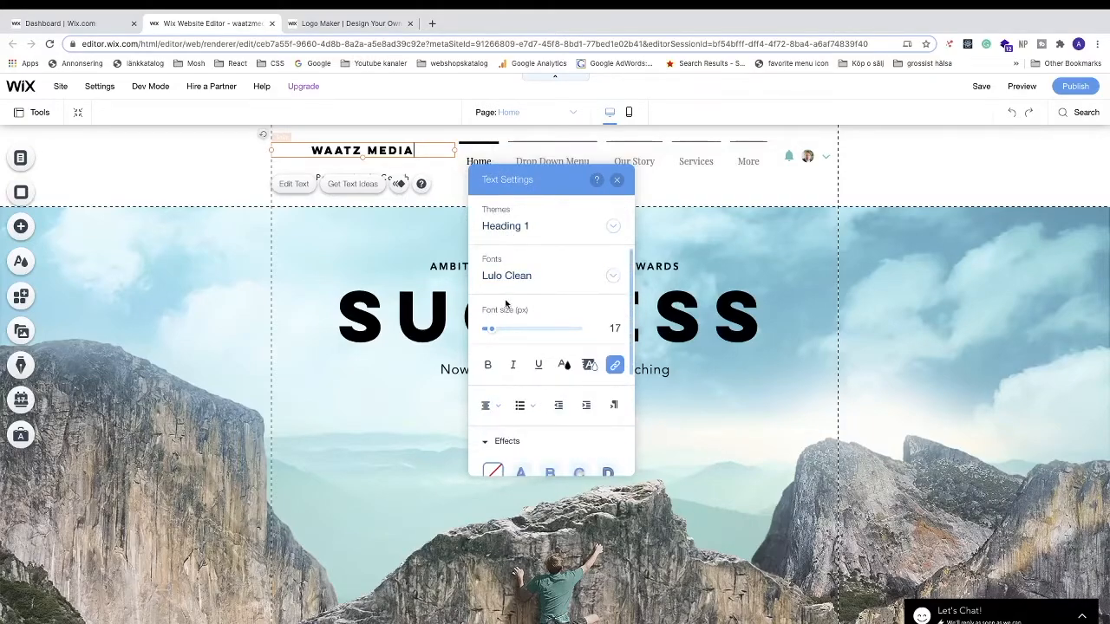
pyautogui.scroll(-3, 501, 269)
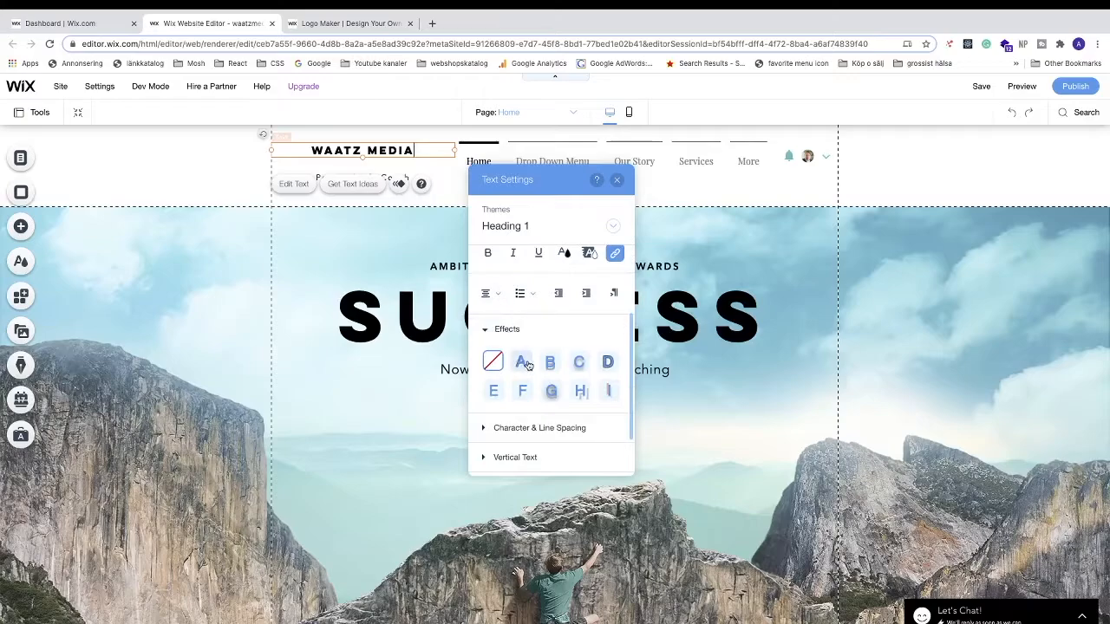
pyautogui.scroll(-2, 527, 364)
pyautogui.scroll(3, 530, 364)
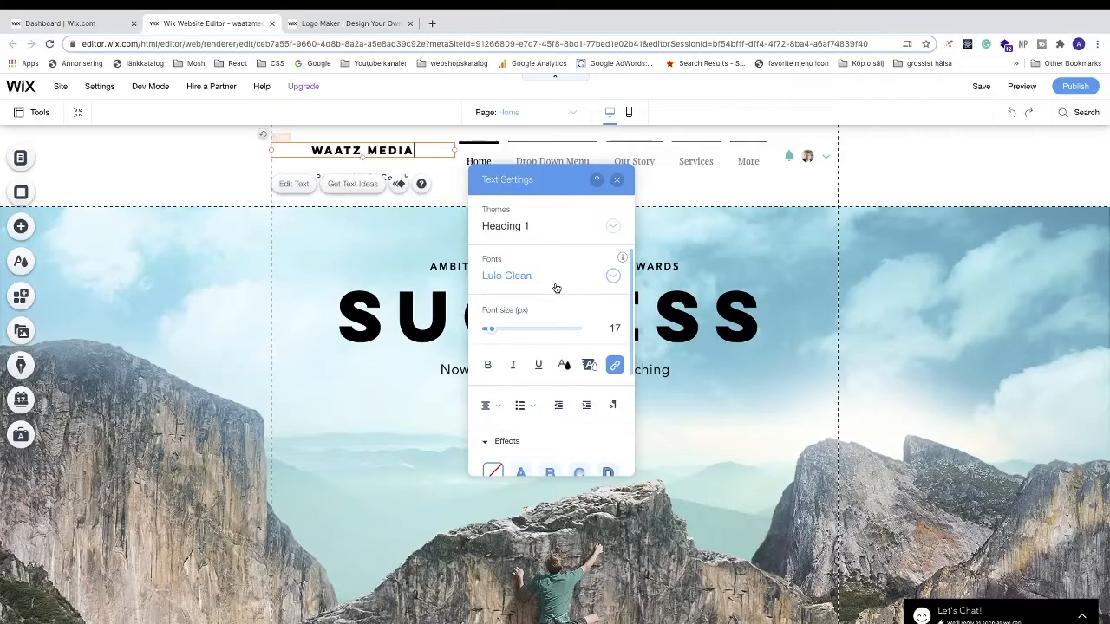
pyautogui.click(618, 181)
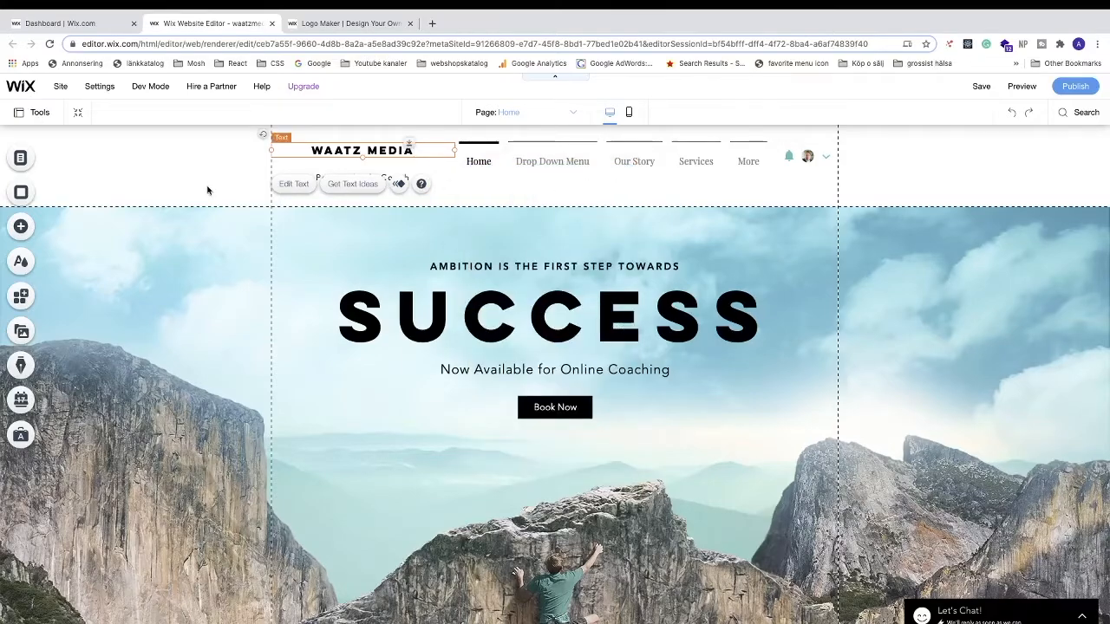
pyautogui.click(260, 184)
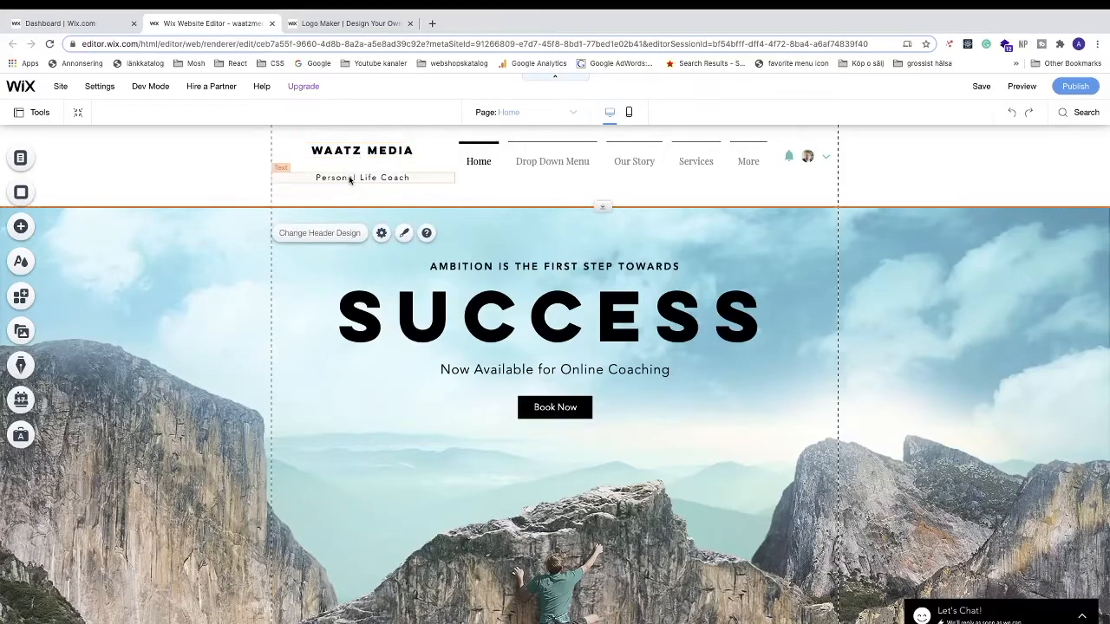
# Replace the header tagline with "Create Websites" and move the WAATZ MEDIA title slightly down, closer to the tagline
pyautogui.click(349, 179)
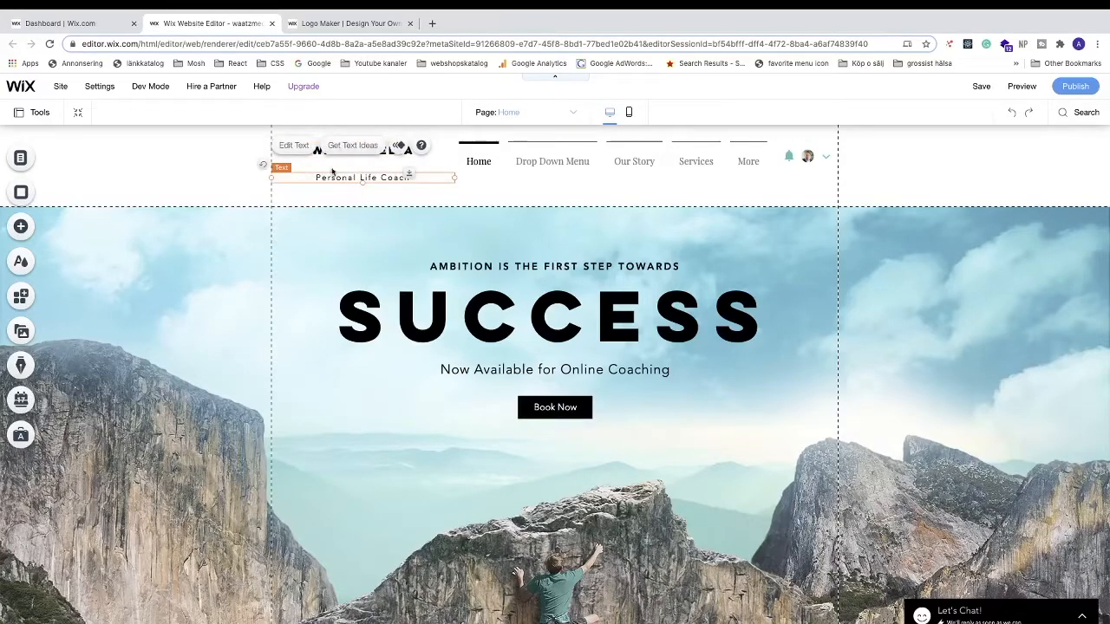
pyautogui.click(294, 146)
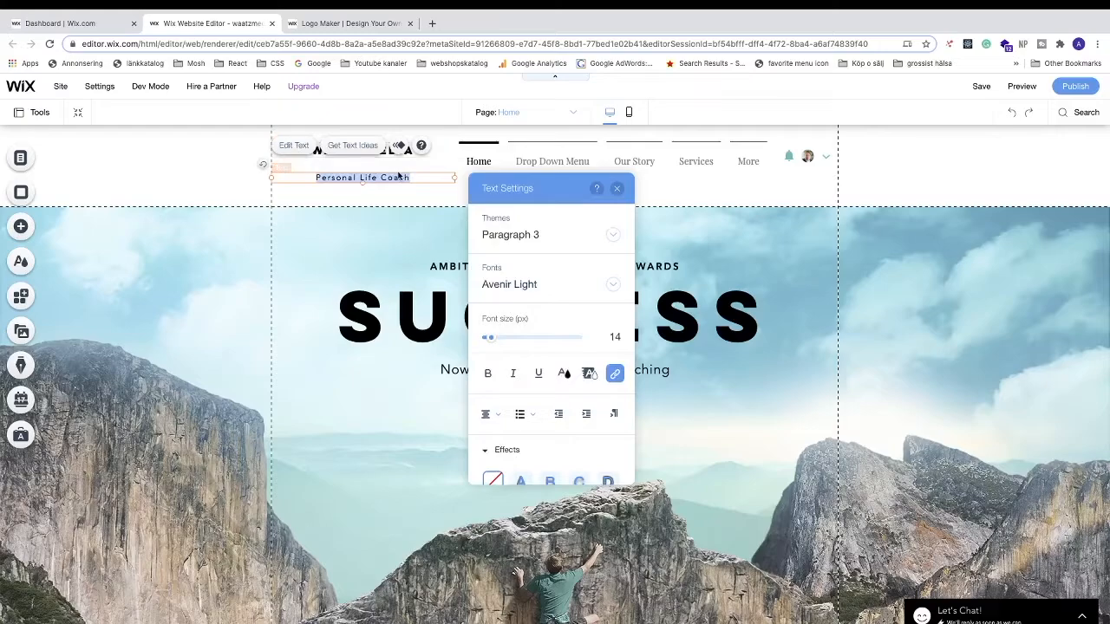
pyautogui.click(416, 178)
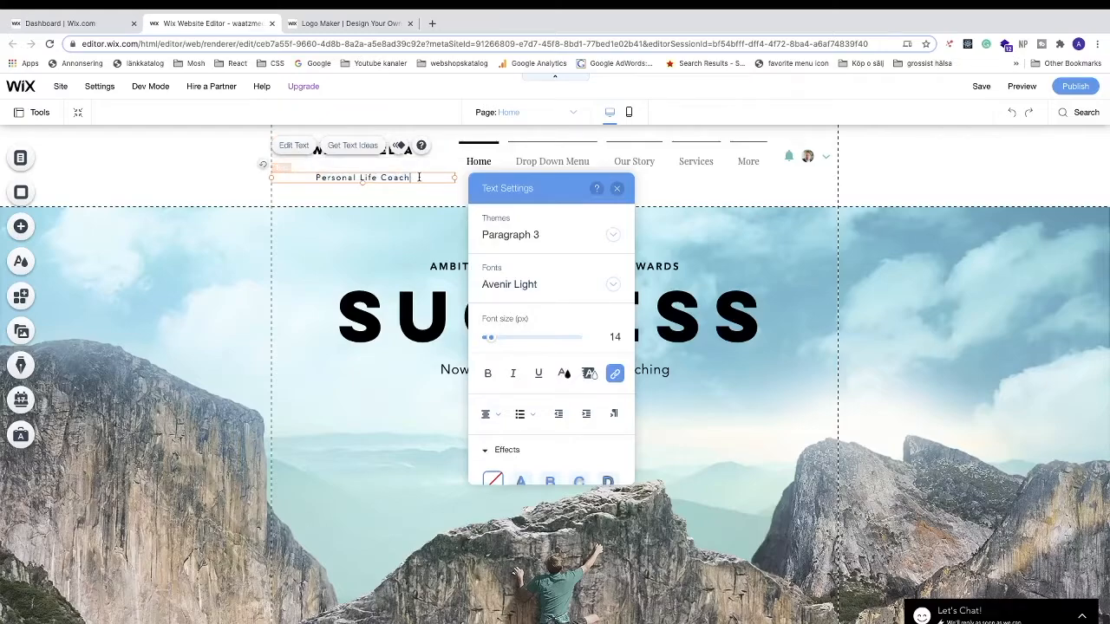
pyautogui.press('BackSpace')
pyautogui.press('BackSpace')
pyautogui.press('BackSpace')
pyautogui.press('BackSpace')
pyautogui.press('BackSpace')
pyautogui.press('BackSpace')
pyautogui.press('BackSpace')
pyautogui.press('BackSpace')
pyautogui.press('BackSpace')
pyautogui.press('BackSpace')
pyautogui.press('BackSpace')
pyautogui.press('BackSpace')
pyautogui.press('BackSpace')
pyautogui.press('BackSpace')
pyautogui.press('BackSpace')
pyautogui.press('BackSpace')
pyautogui.press('BackSpace')
pyautogui.press('BackSpace')
pyautogui.press('BackSpace')
pyautogui.write('Web')
pyautogui.press('BackSpace')
pyautogui.press('BackSpace')
pyautogui.press('BackSpace')
pyautogui.press('BackSpace')
pyautogui.write('Create Websites')
pyautogui.click(237, 190)
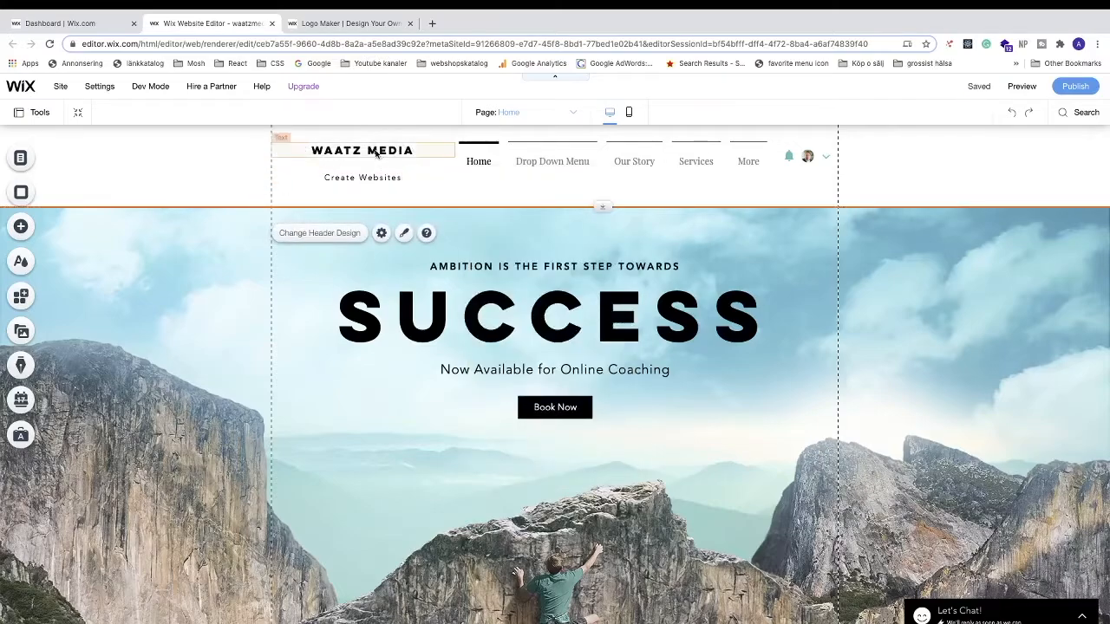
pyautogui.moveTo(375, 152); pyautogui.dragTo(375, 158)
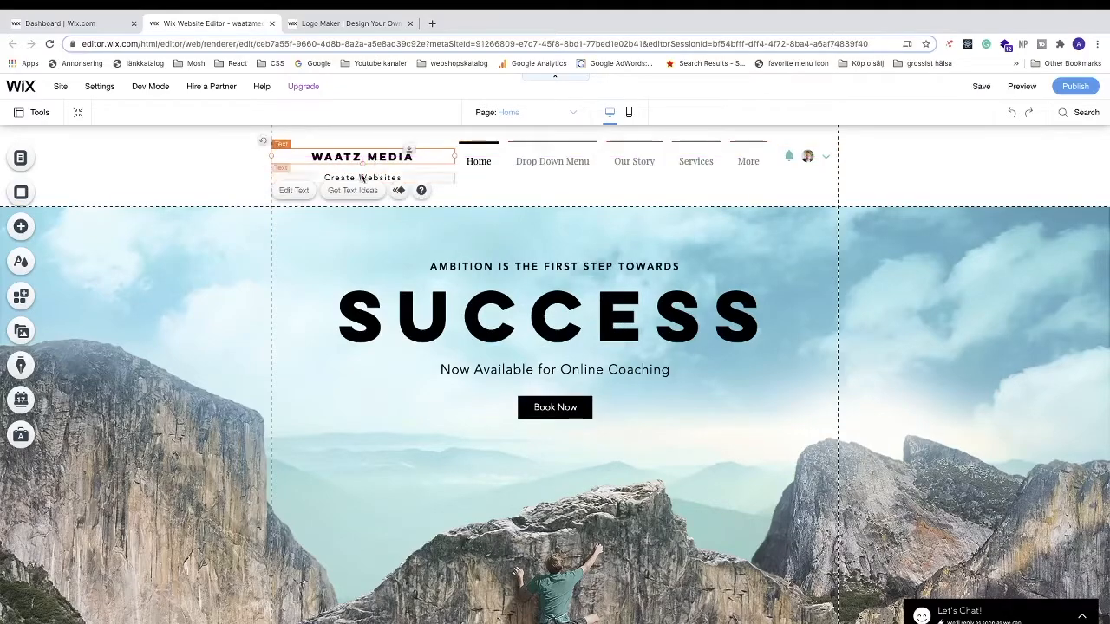
pyautogui.click(232, 182)
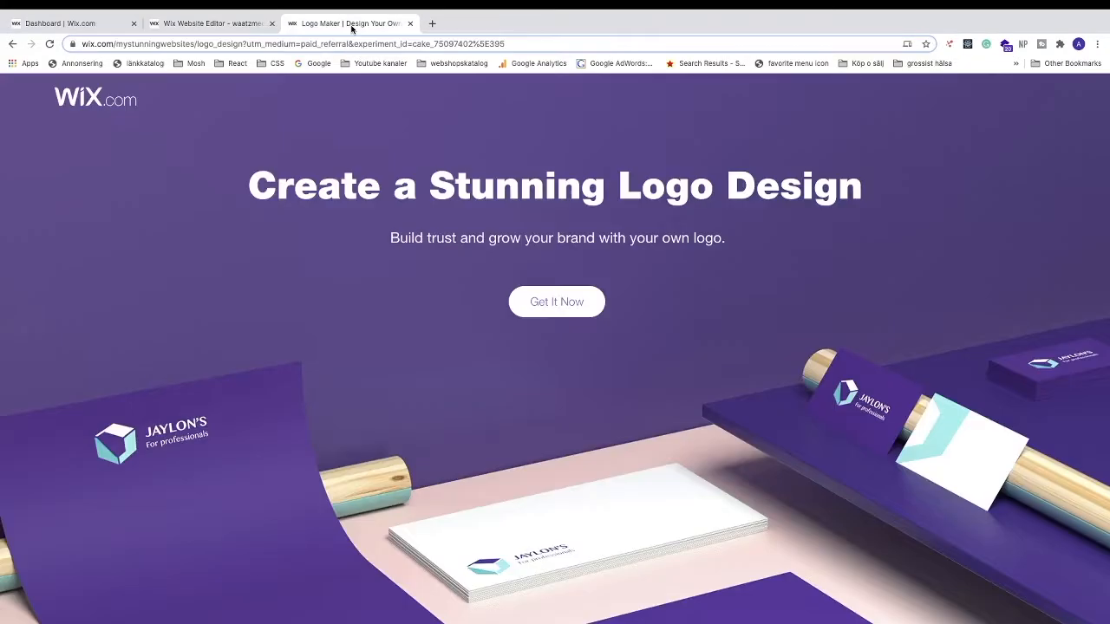
# Switch to the Wix Logo Maker page and start creating a logo yourself instead of hiring a designer
pyautogui.click(351, 26)
pyautogui.click(556, 303)
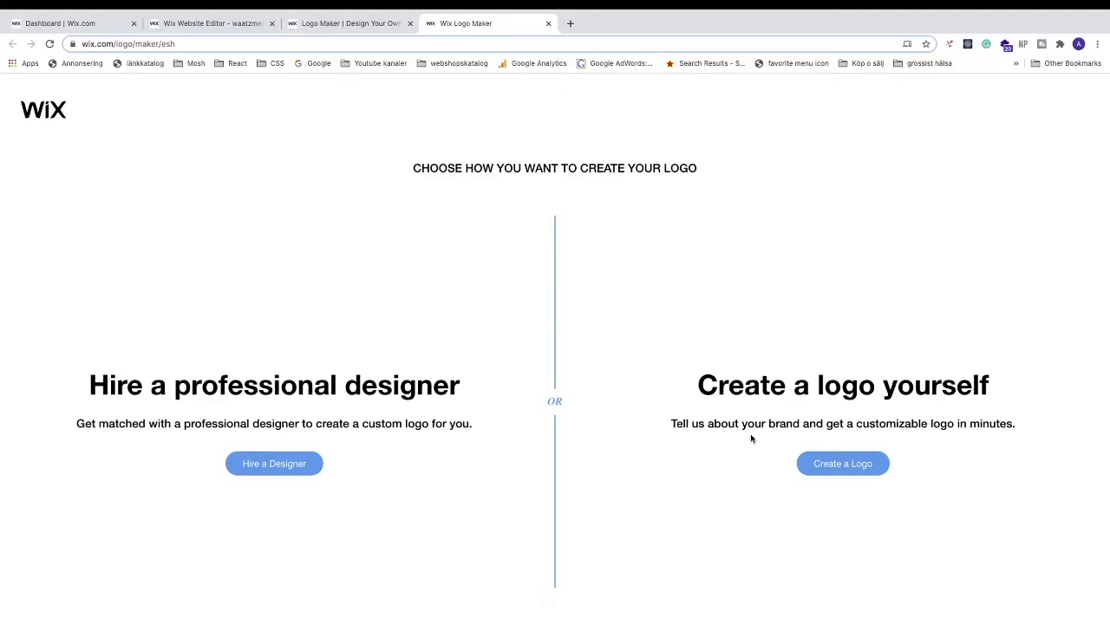
pyautogui.click(828, 464)
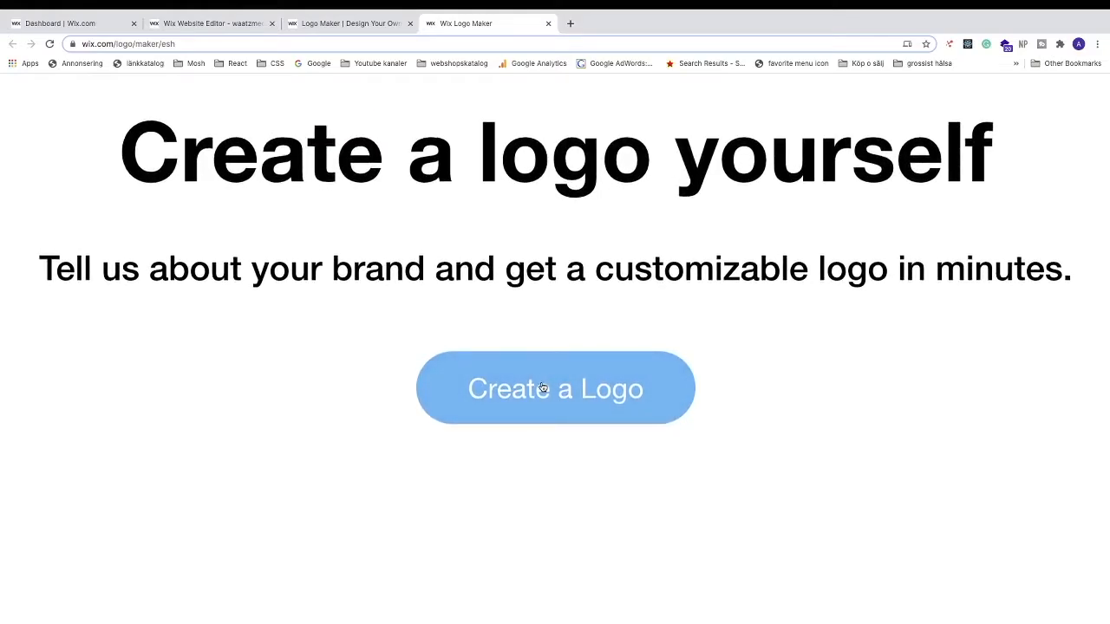
pyautogui.click(542, 387)
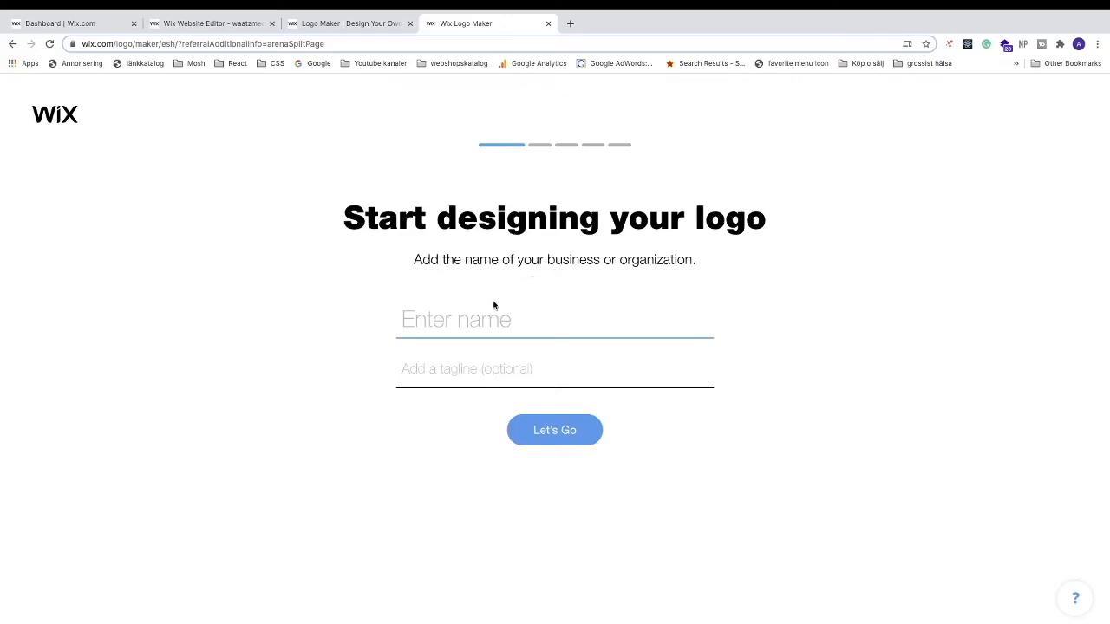
# Submit "Waatz Media" as the business name and "Creates Websites for Businesses" as the logo's tagline
pyautogui.write('Waatz ')
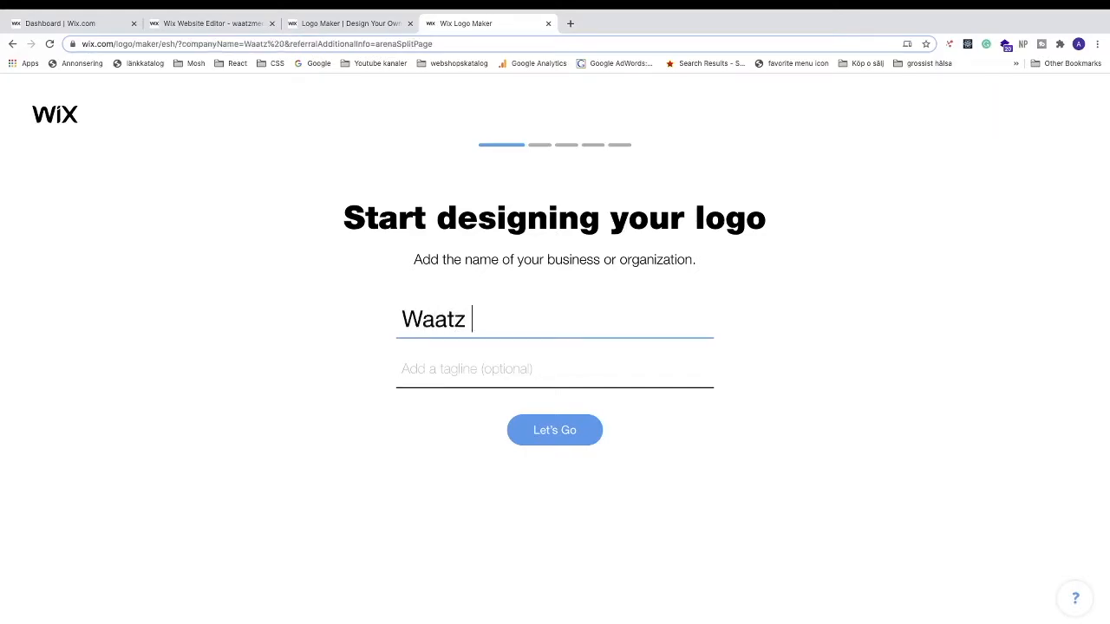
pyautogui.write('Media')
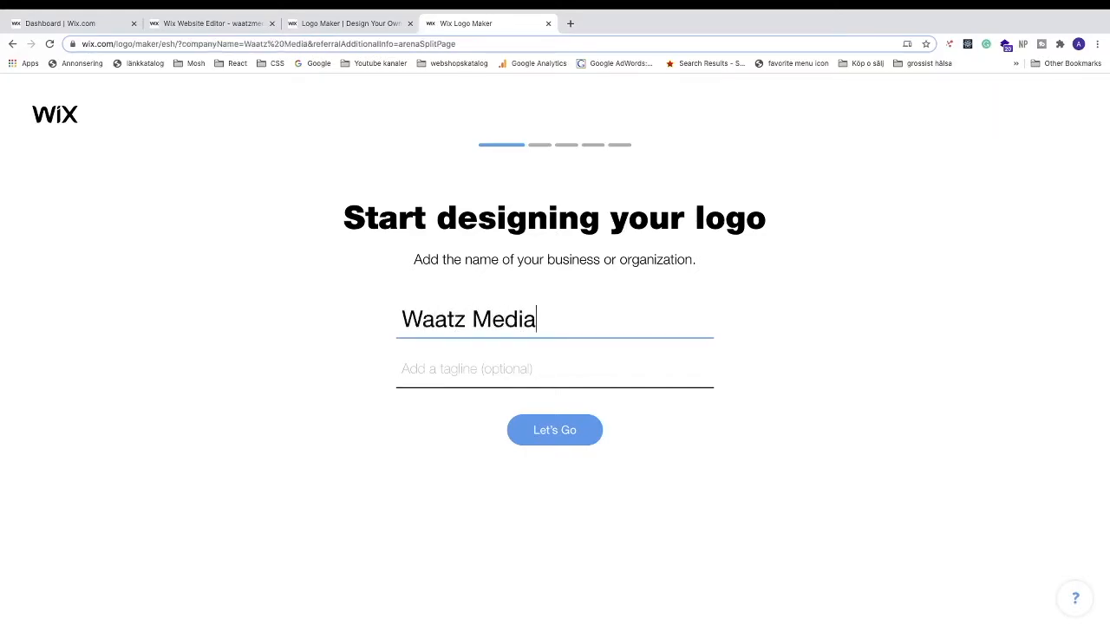
pyautogui.click(429, 370)
pyautogui.write('C')
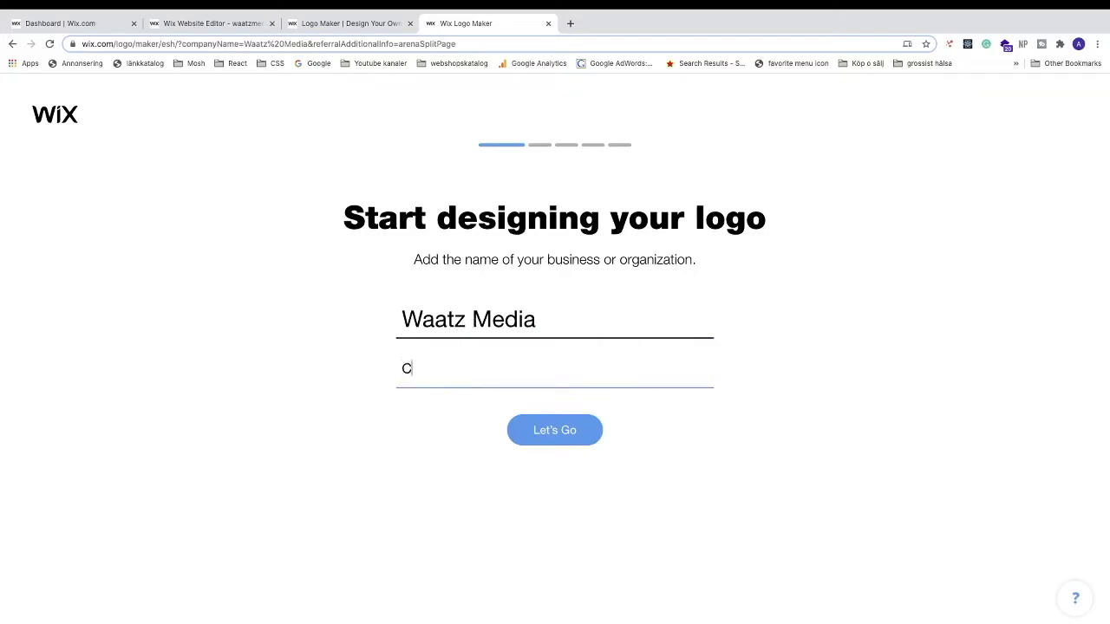
pyautogui.write('reates W')
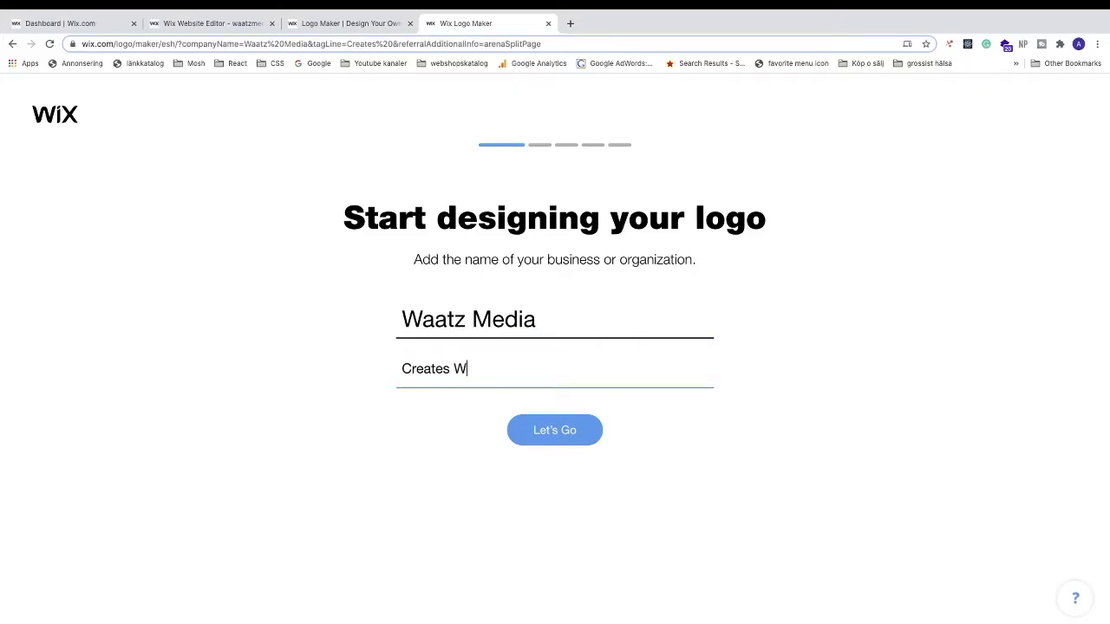
pyautogui.write('ebsites')
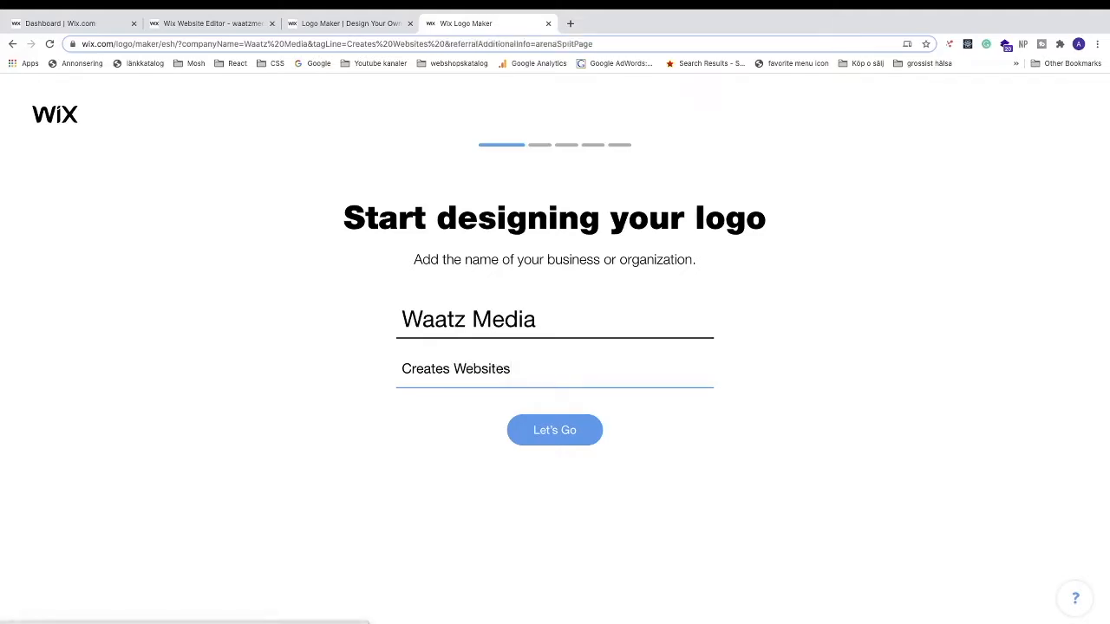
pyautogui.write(' for Busine')
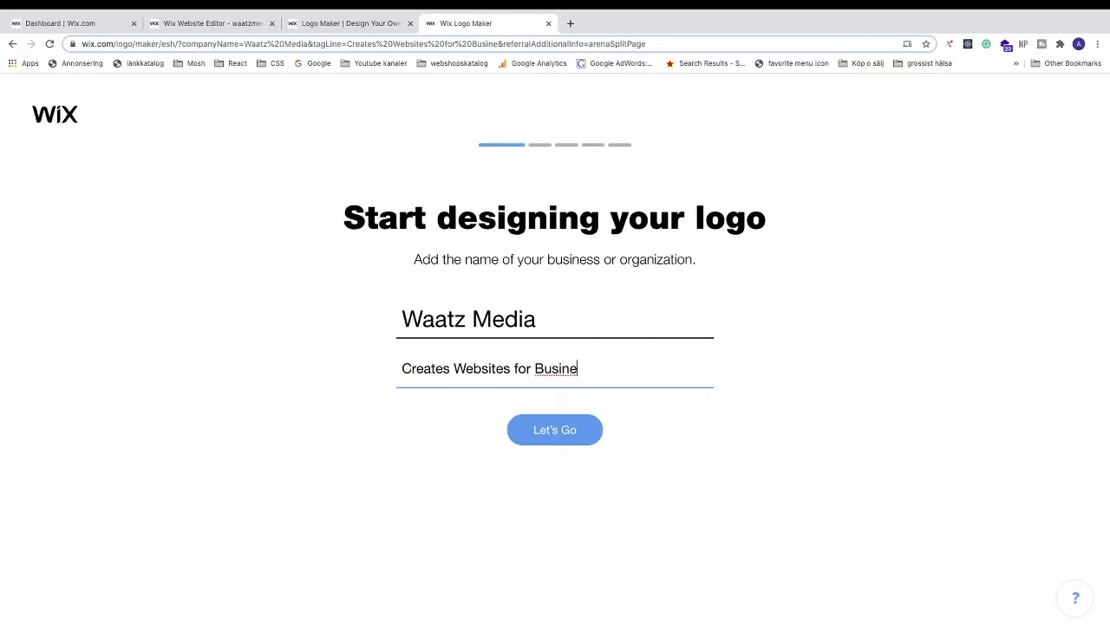
pyautogui.write('sses')
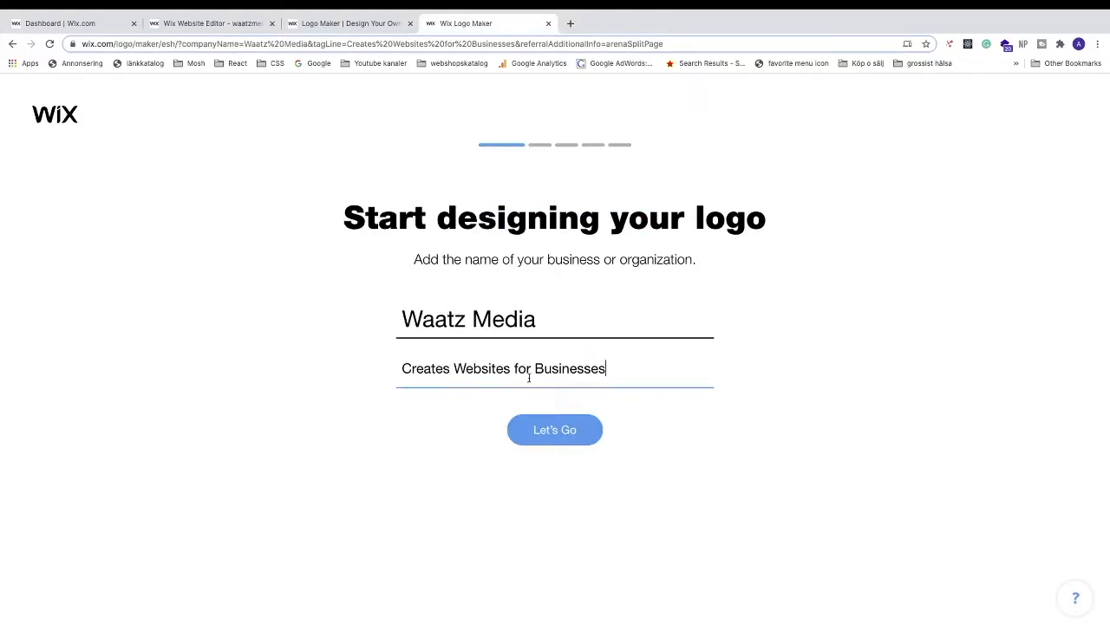
pyautogui.click(550, 431)
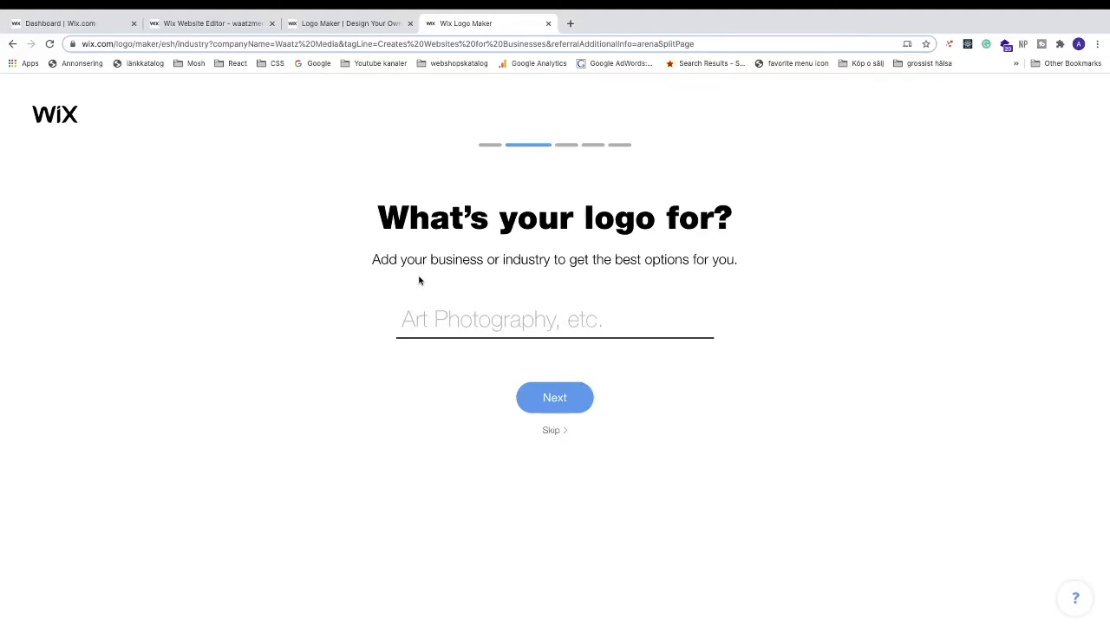
# Search the industries for "web", choose Web Development Agency as the logo's business type and continue
pyautogui.click(457, 319)
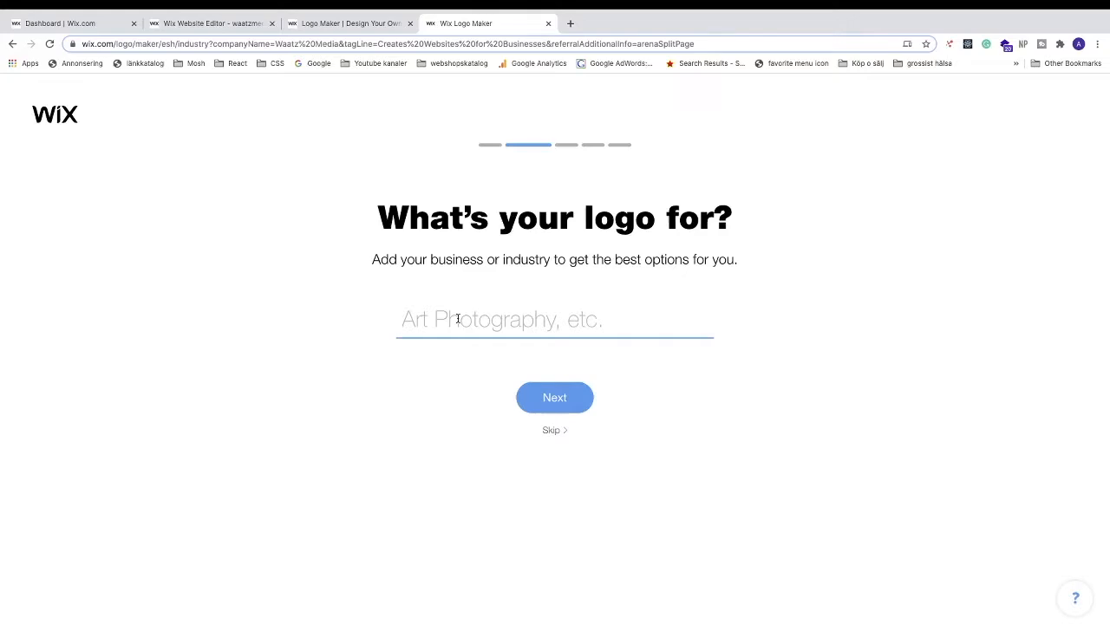
pyautogui.write('web')
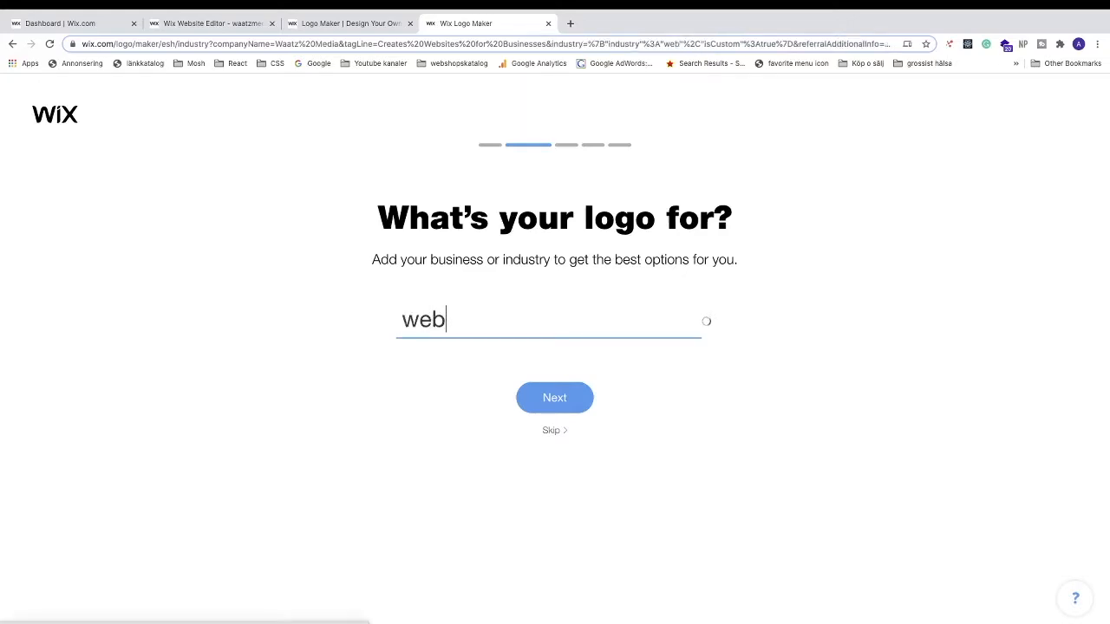
pyautogui.scroll(-3, 461, 399)
pyautogui.scroll(3, 461, 398)
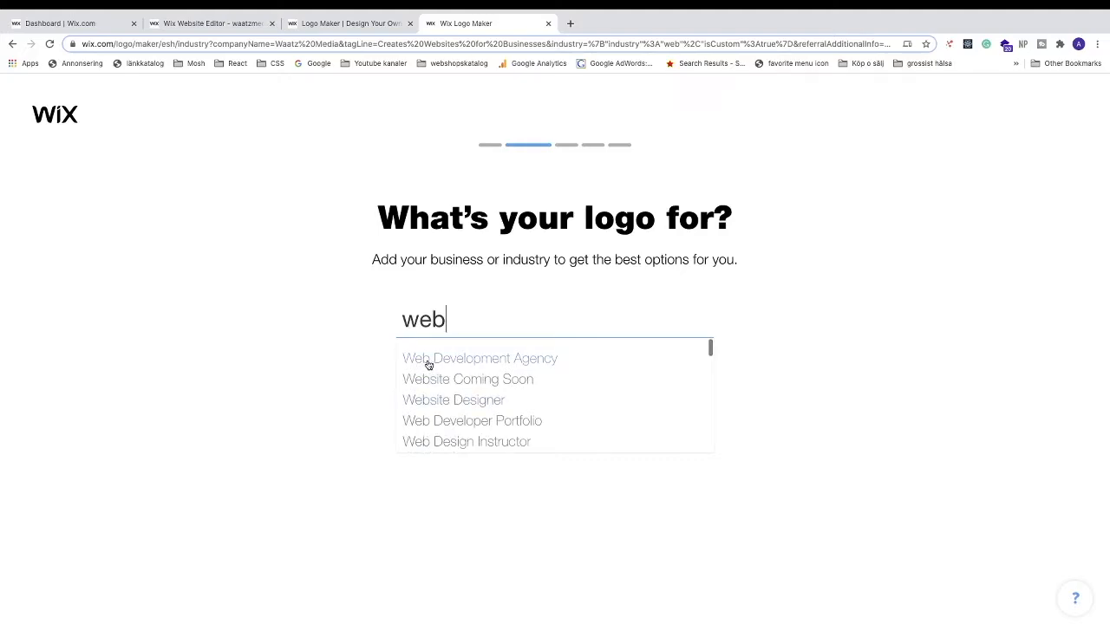
pyautogui.click(491, 364)
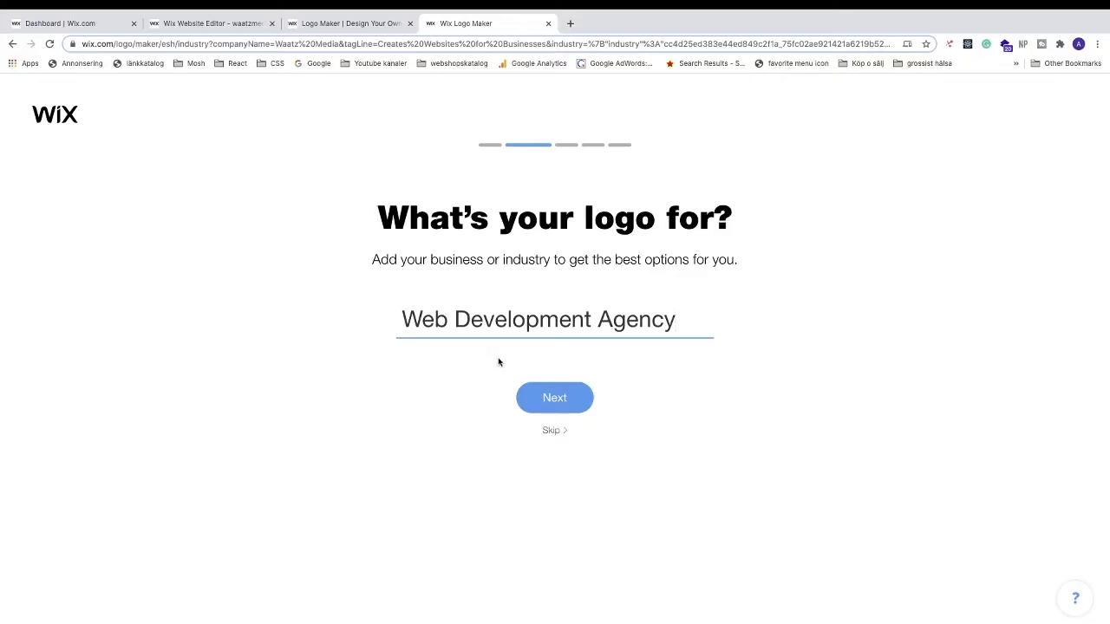
pyautogui.click(548, 404)
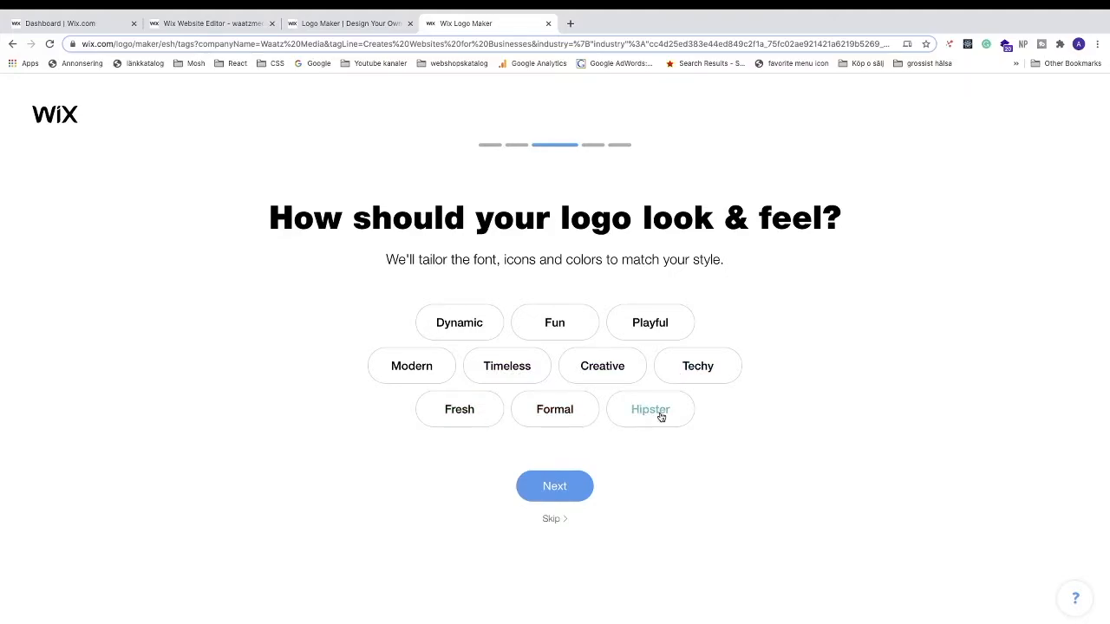
# Choose Creative and Techy as the logo's look and feel and continue to the logo comparison
pyautogui.click(603, 369)
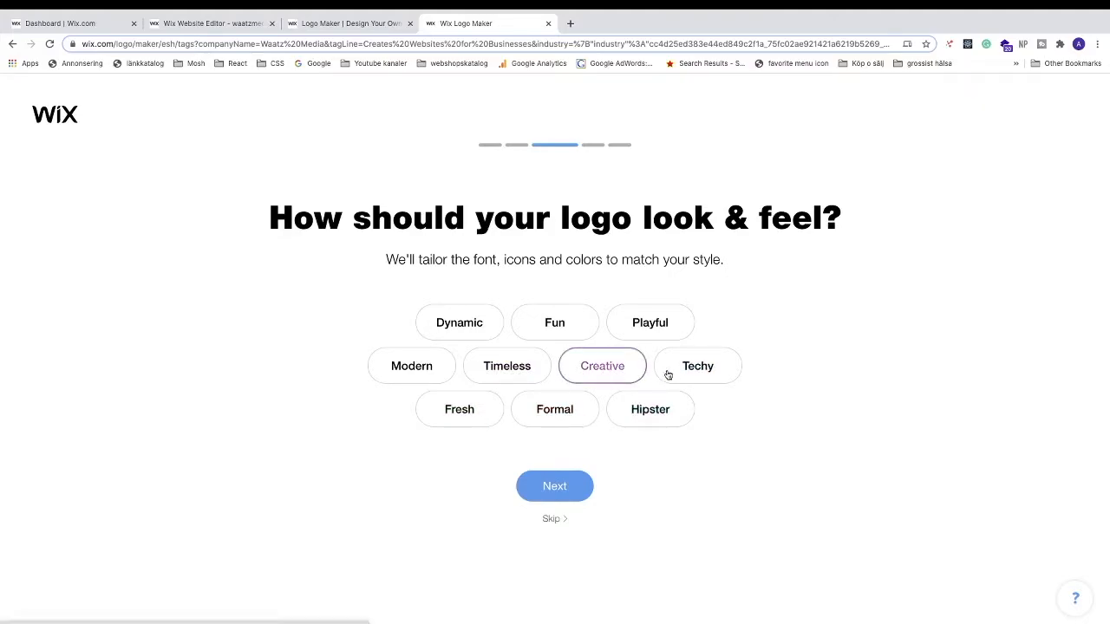
pyautogui.click(692, 374)
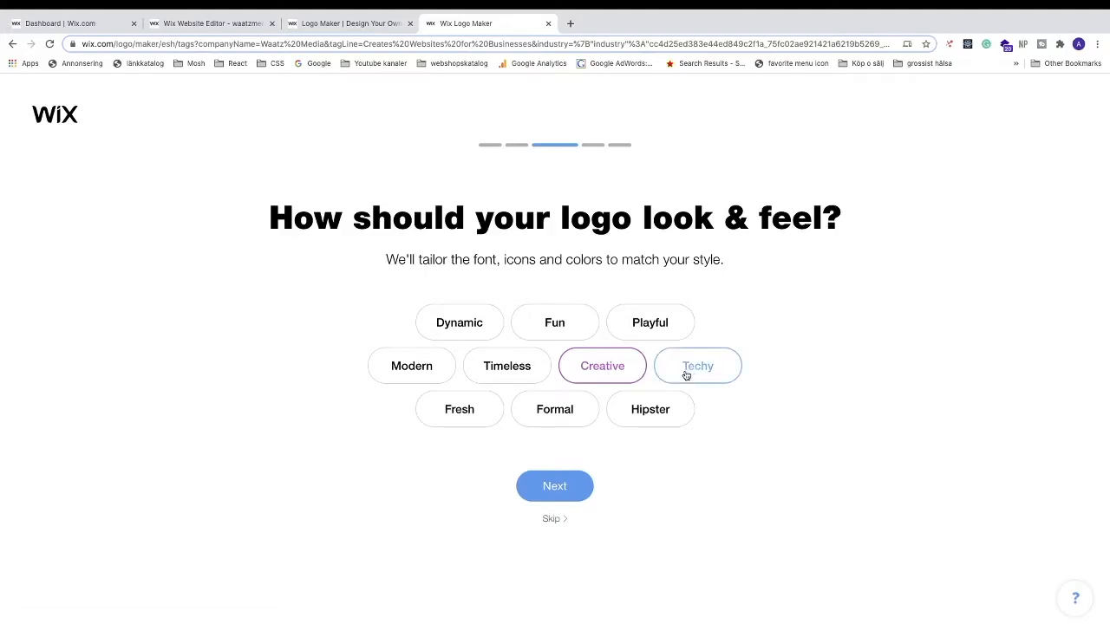
pyautogui.click(565, 486)
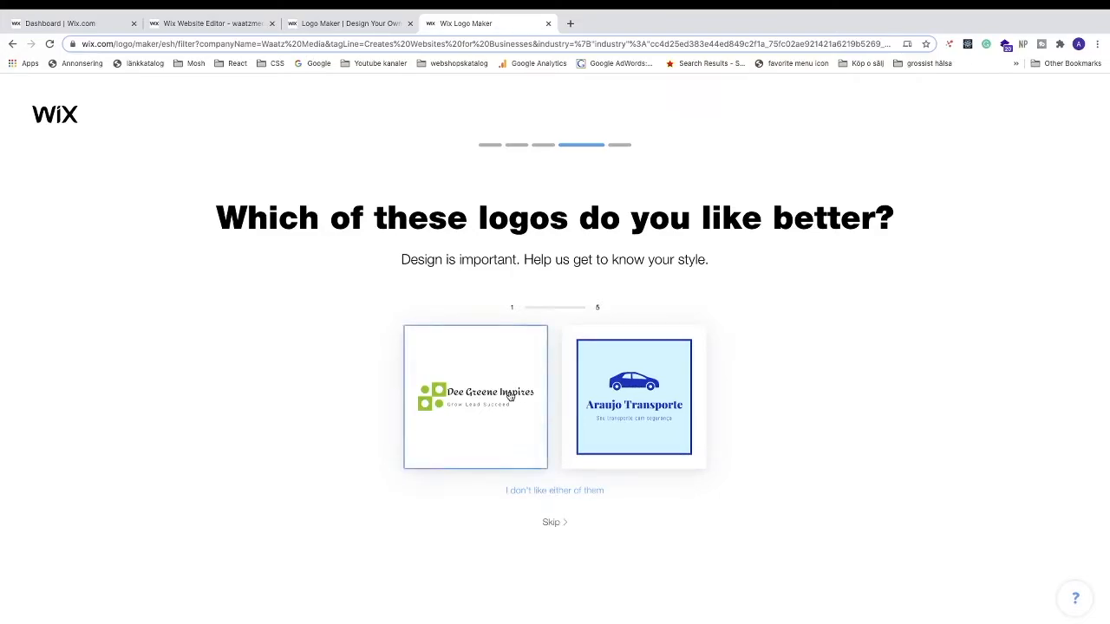
# Prefer the green squares, YourPal JAPAN, DRISTALL and Motion Distribution logos in the comparisons, and reject both logos in the second pair
pyautogui.click(474, 399)
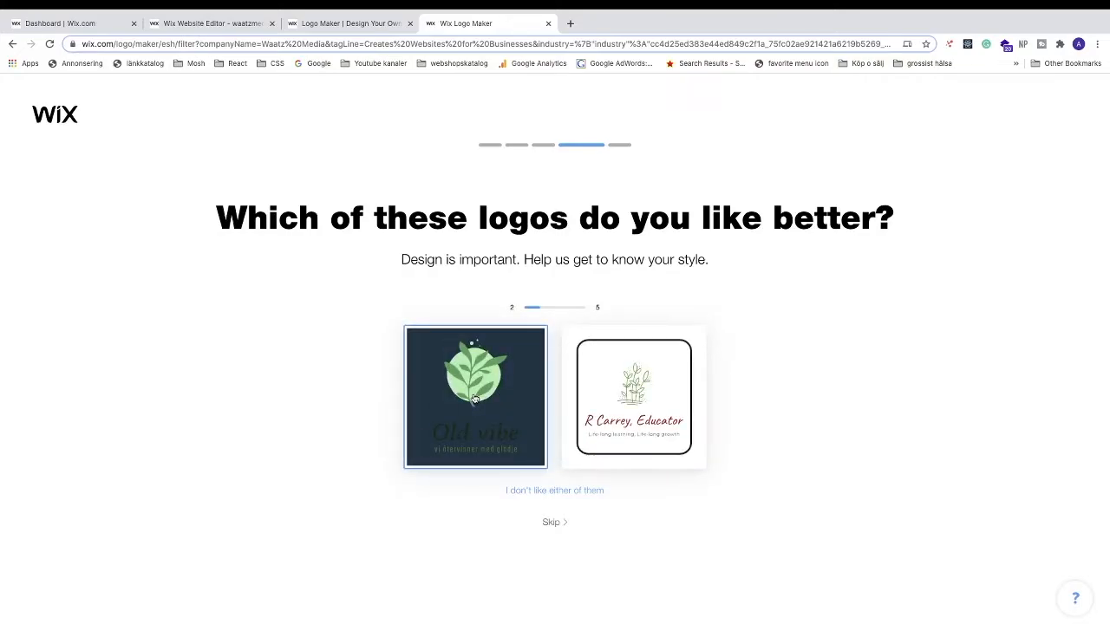
pyautogui.click(547, 492)
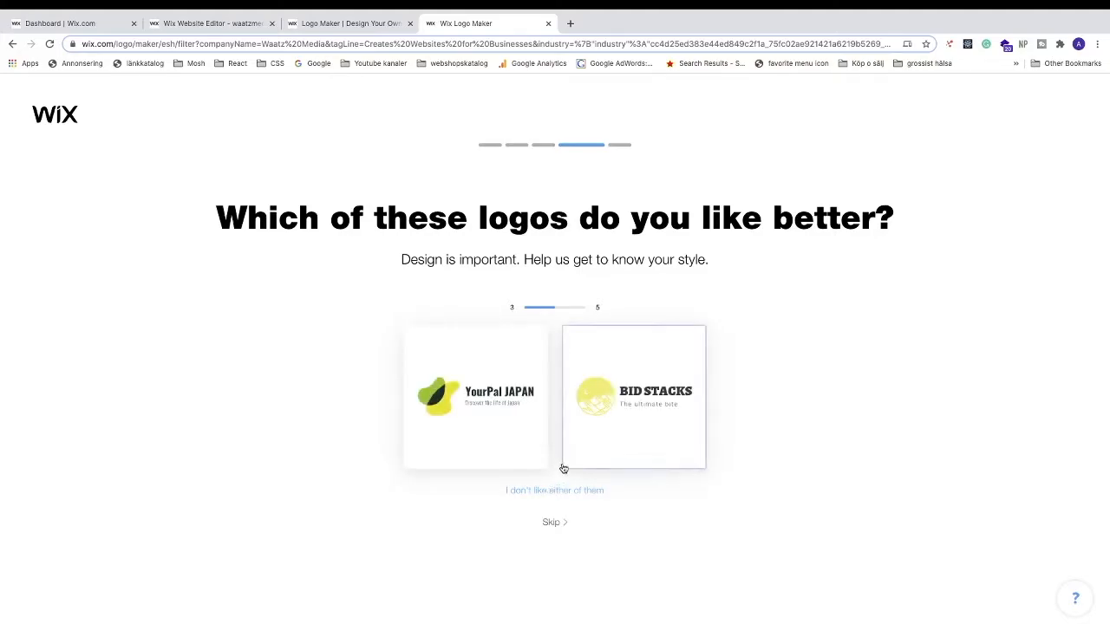
pyautogui.click(487, 405)
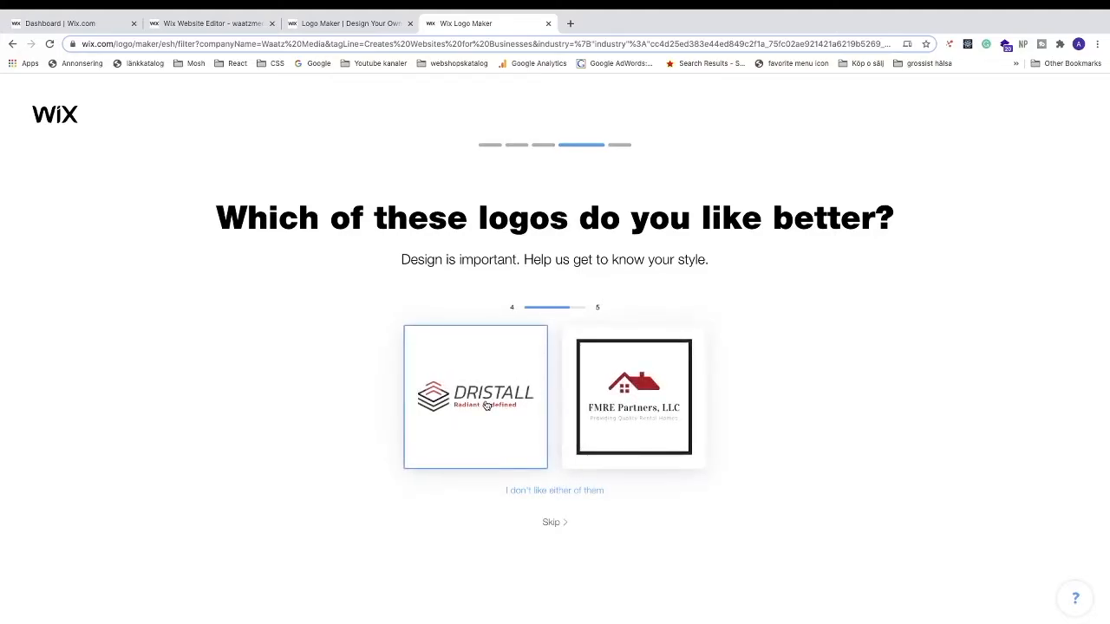
pyautogui.click(490, 403)
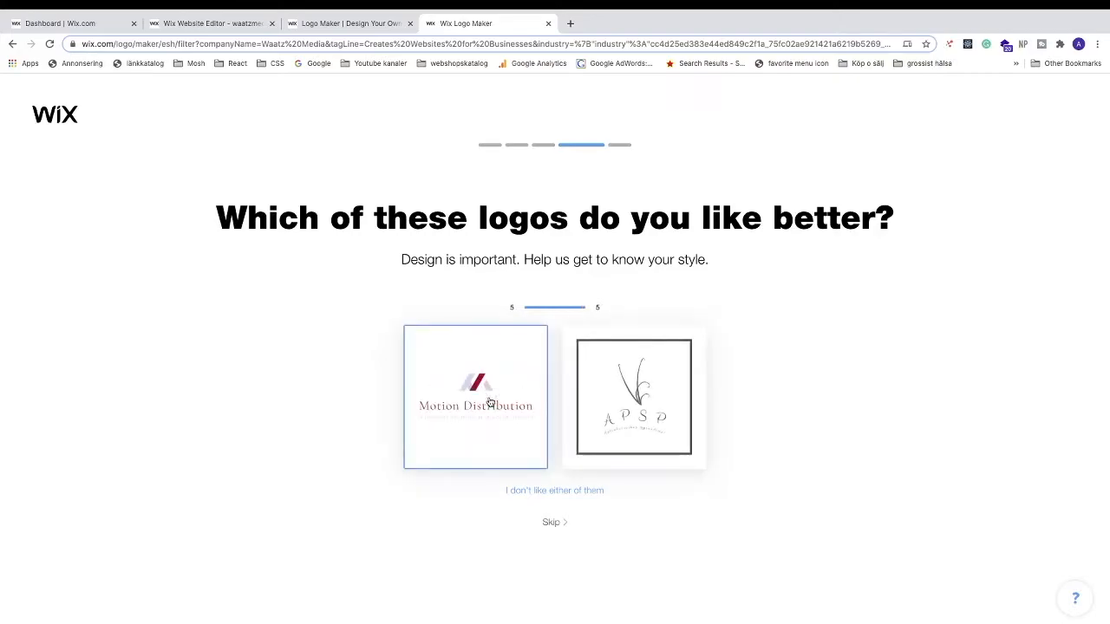
pyautogui.click(476, 399)
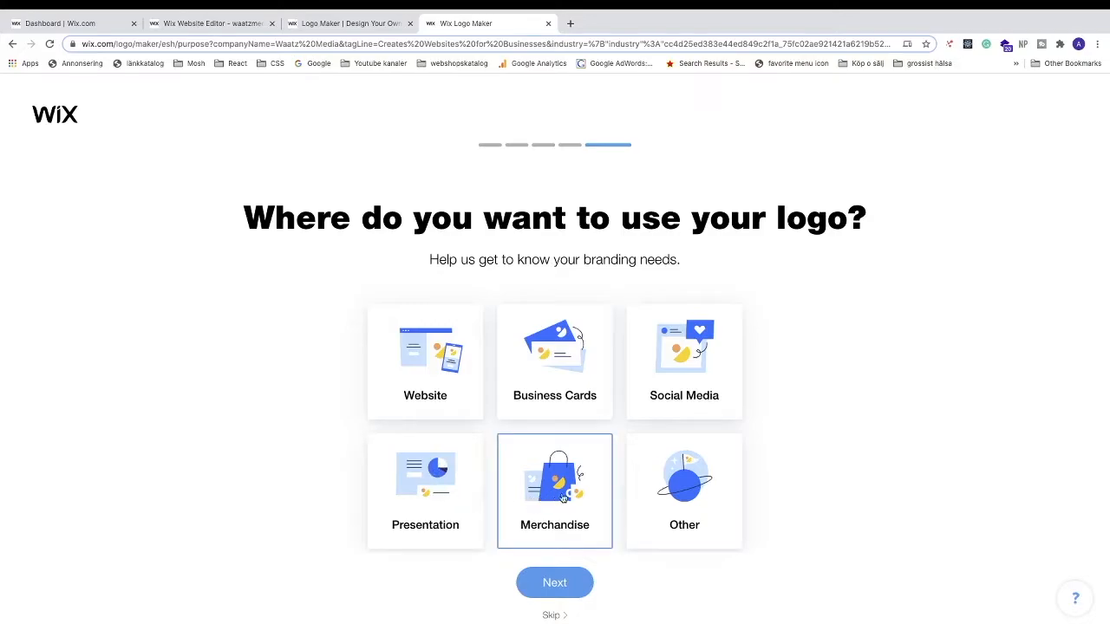
# Choose Website as the place to use the logo and continue to the suggested designs
pyautogui.click(421, 378)
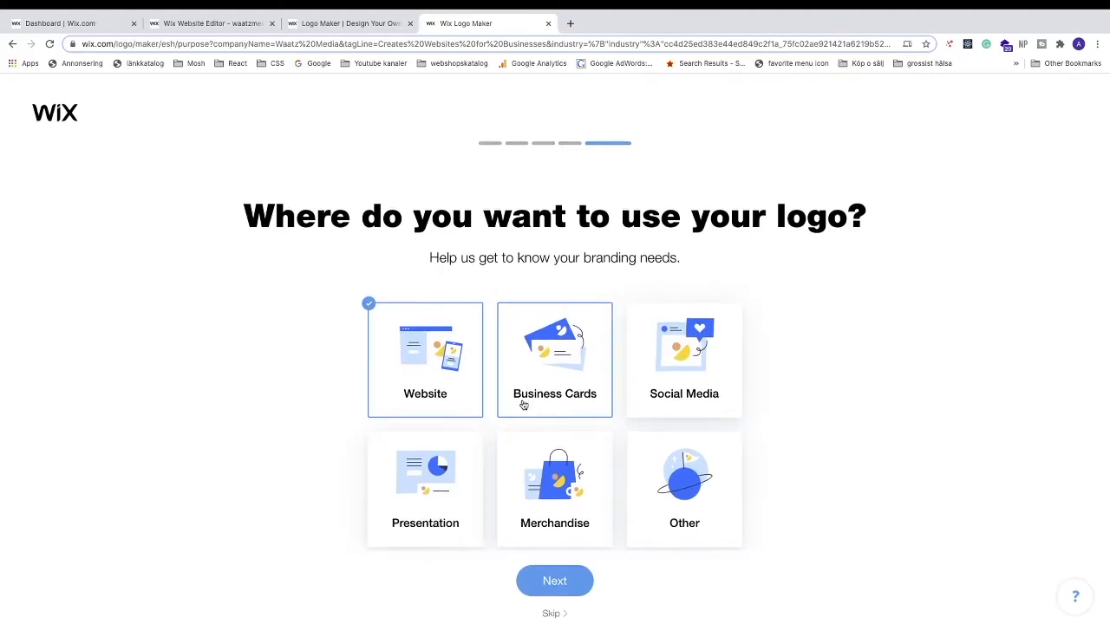
pyautogui.click(559, 584)
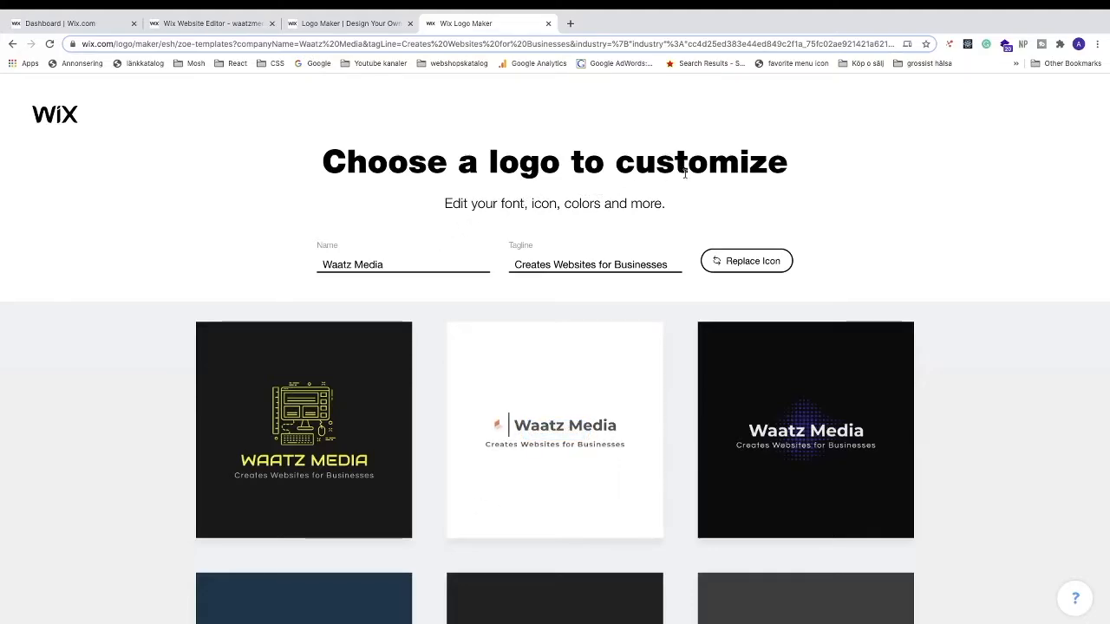
# Browse the suggested logos and customize the white Waatz Media design with the small orange icon and vertical line
pyautogui.scroll(-2, 223, 243)
pyautogui.scroll(-2, 200, 260)
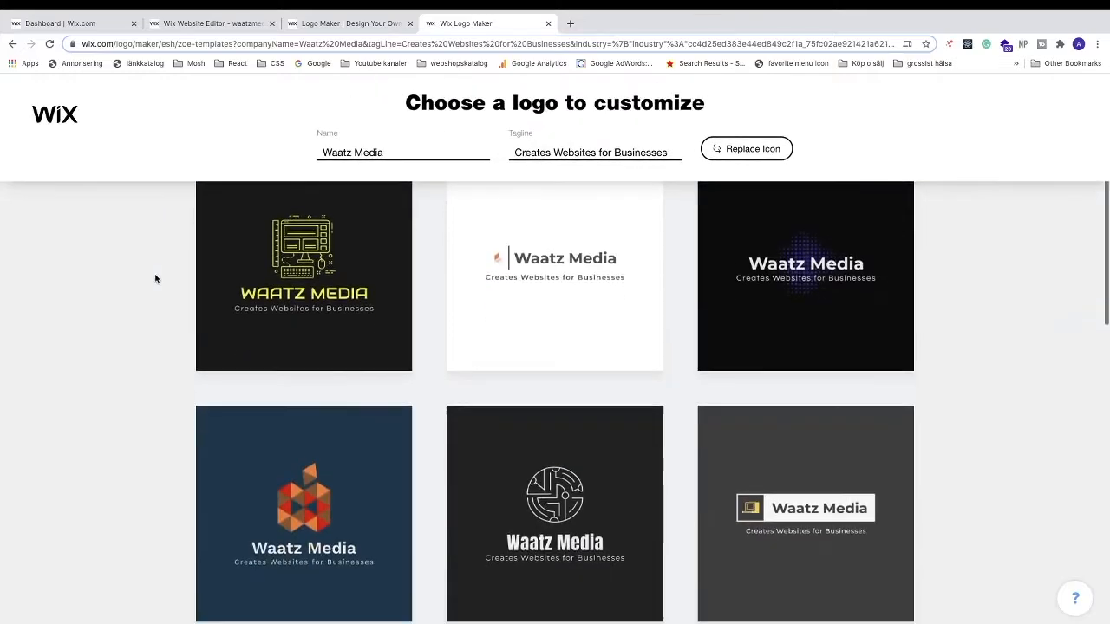
pyautogui.scroll(2, 160, 287)
pyautogui.scroll(-3, 164, 317)
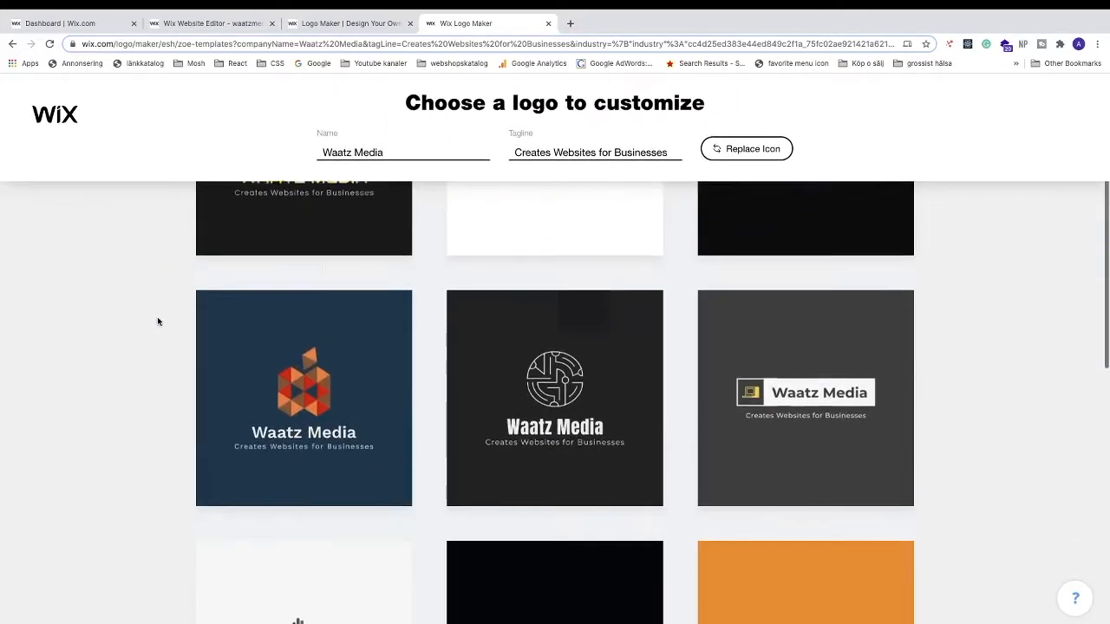
pyautogui.scroll(-4, 163, 338)
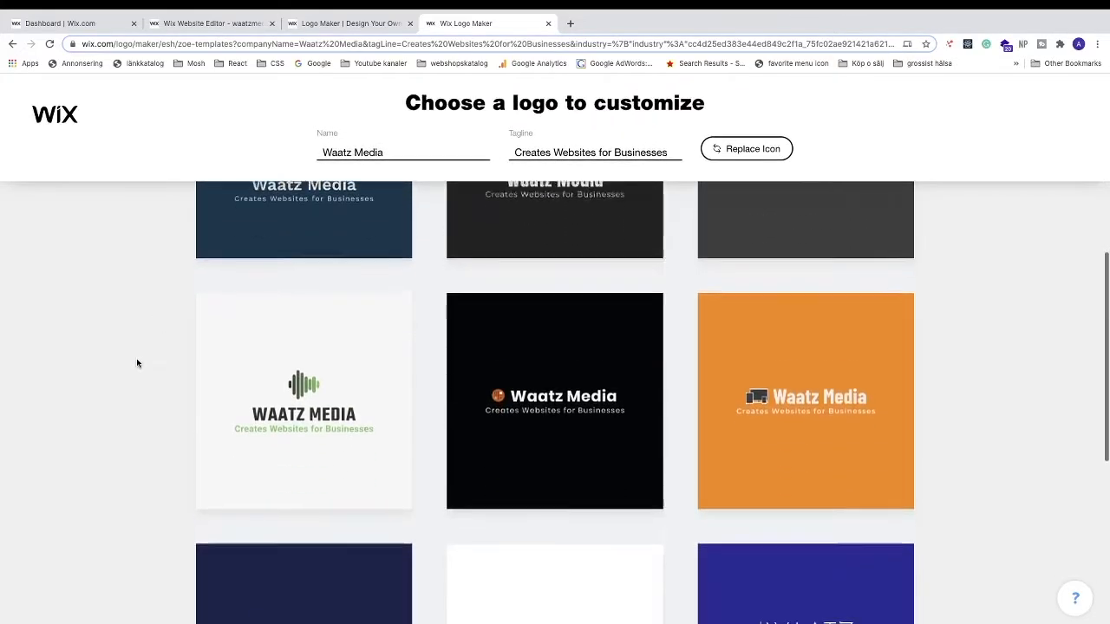
pyautogui.scroll(-4, 137, 363)
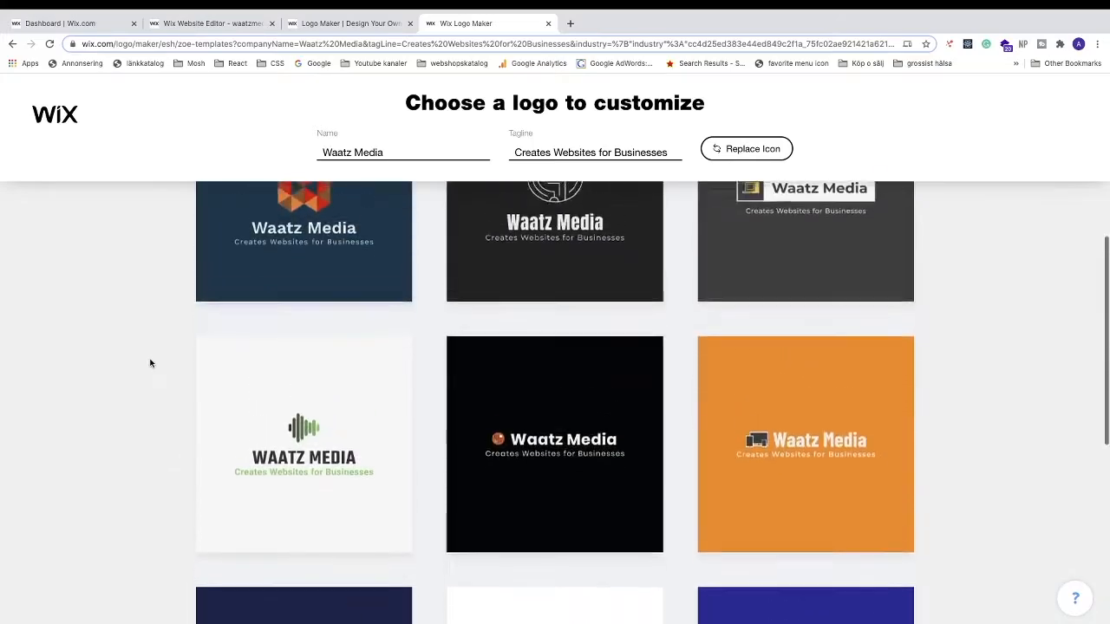
pyautogui.scroll(3, 148, 362)
pyautogui.scroll(2, 150, 363)
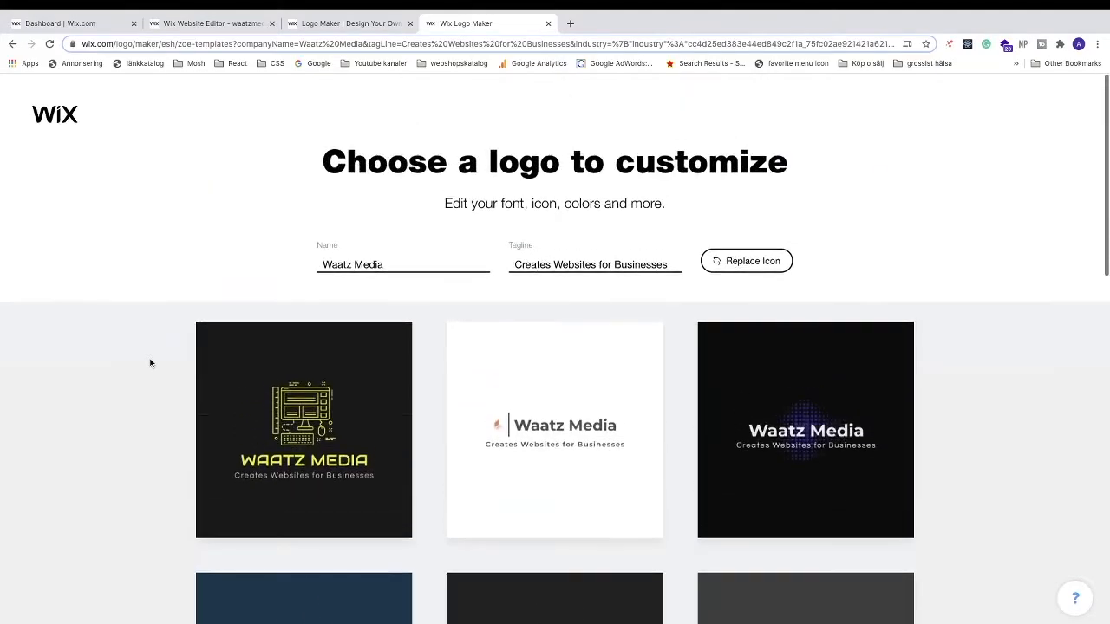
pyautogui.moveTo(550, 432)
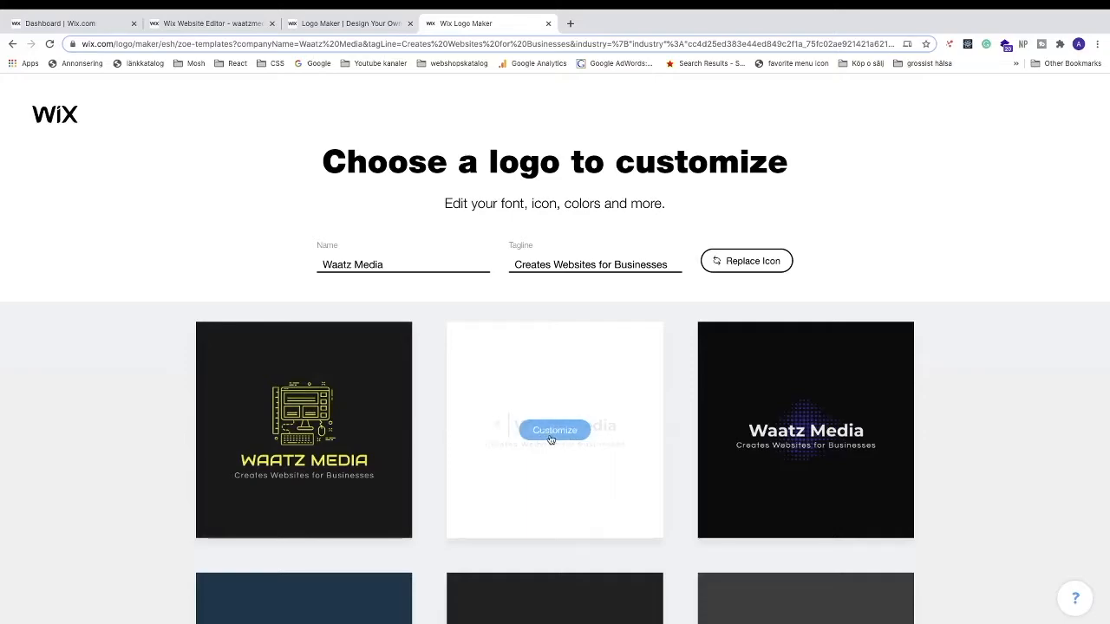
pyautogui.click(550, 431)
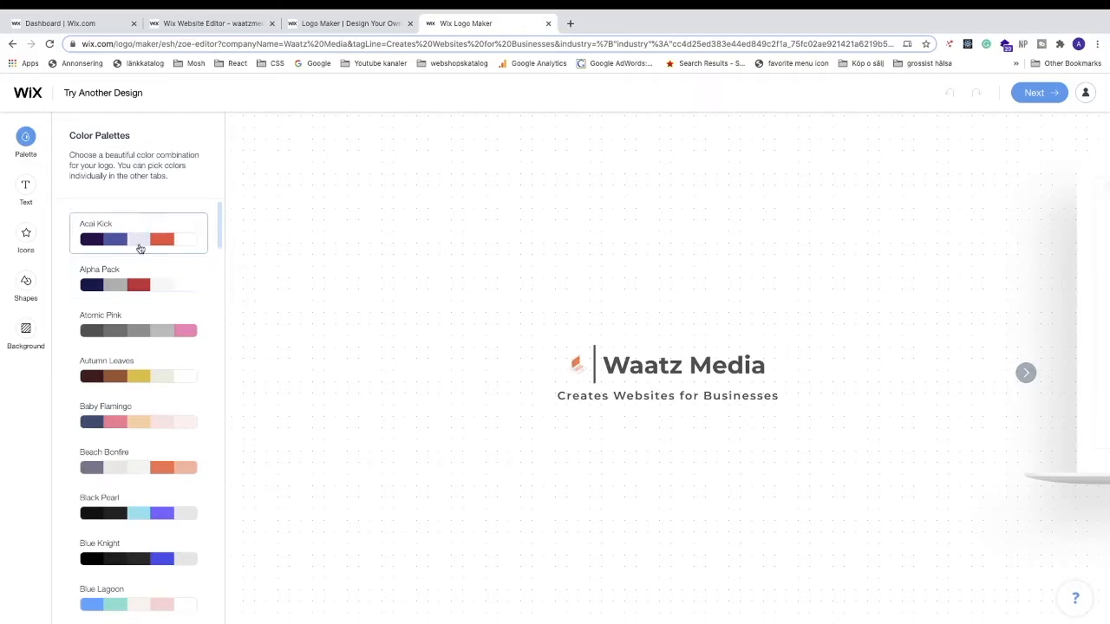
# Try the Acai Kick, Alpha Pack, Atomic Pink, Autumn Leaves, Baby Flamingo, Beach Bonfire and Black Pearl color palettes on the logo
pyautogui.click(142, 247)
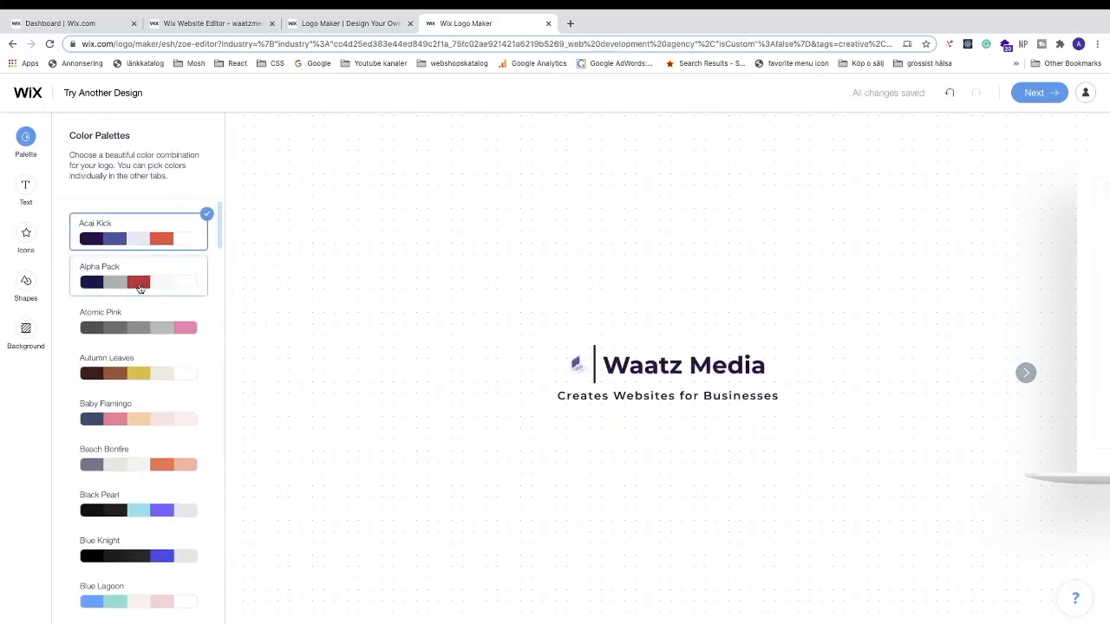
pyautogui.click(143, 285)
pyautogui.click(148, 327)
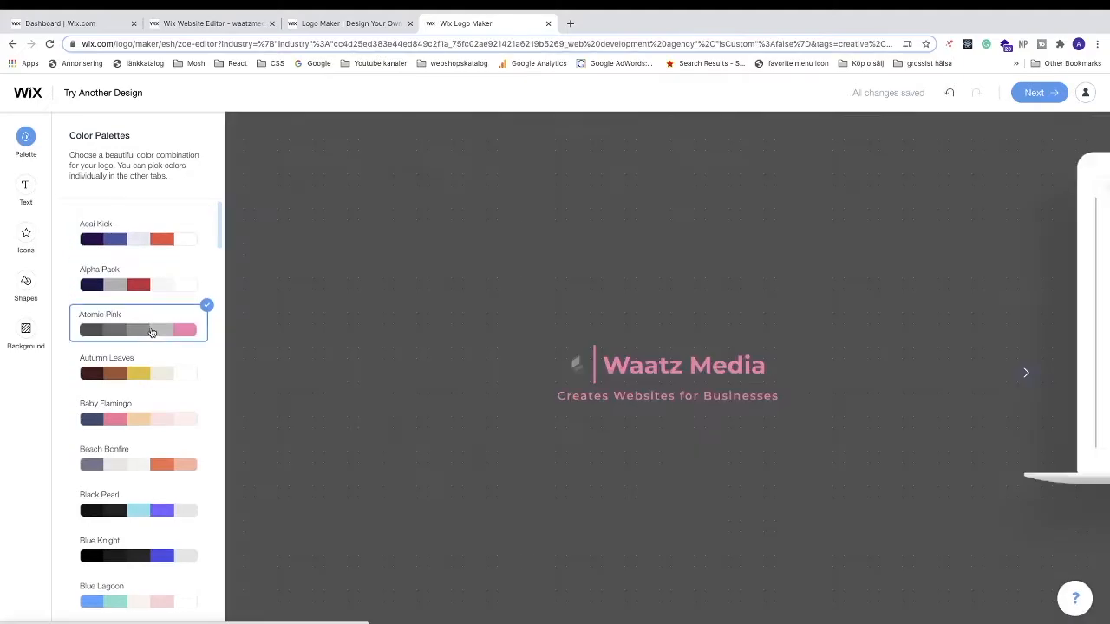
pyautogui.click(147, 370)
pyautogui.scroll(-1, 149, 369)
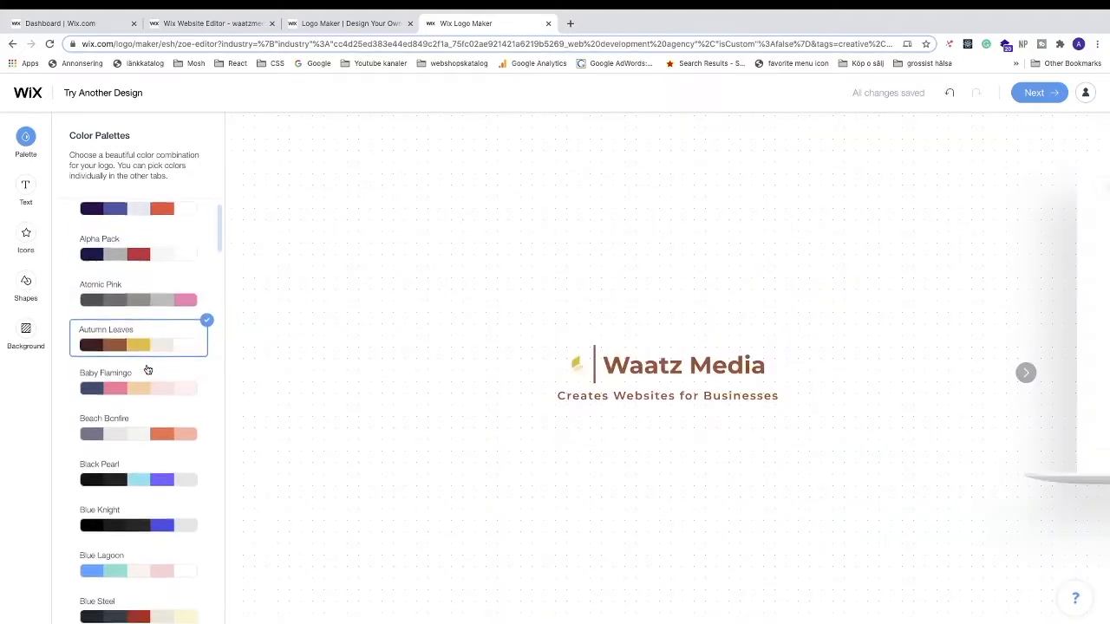
pyautogui.click(144, 382)
pyautogui.scroll(-2, 144, 384)
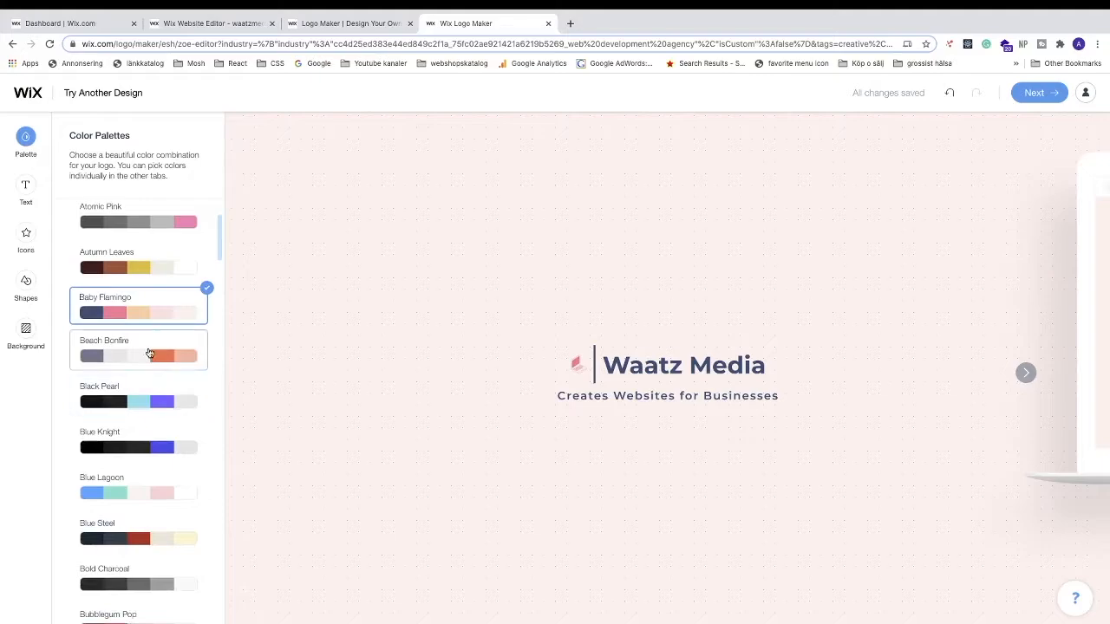
pyautogui.click(151, 354)
pyautogui.scroll(-1, 149, 353)
pyautogui.click(147, 354)
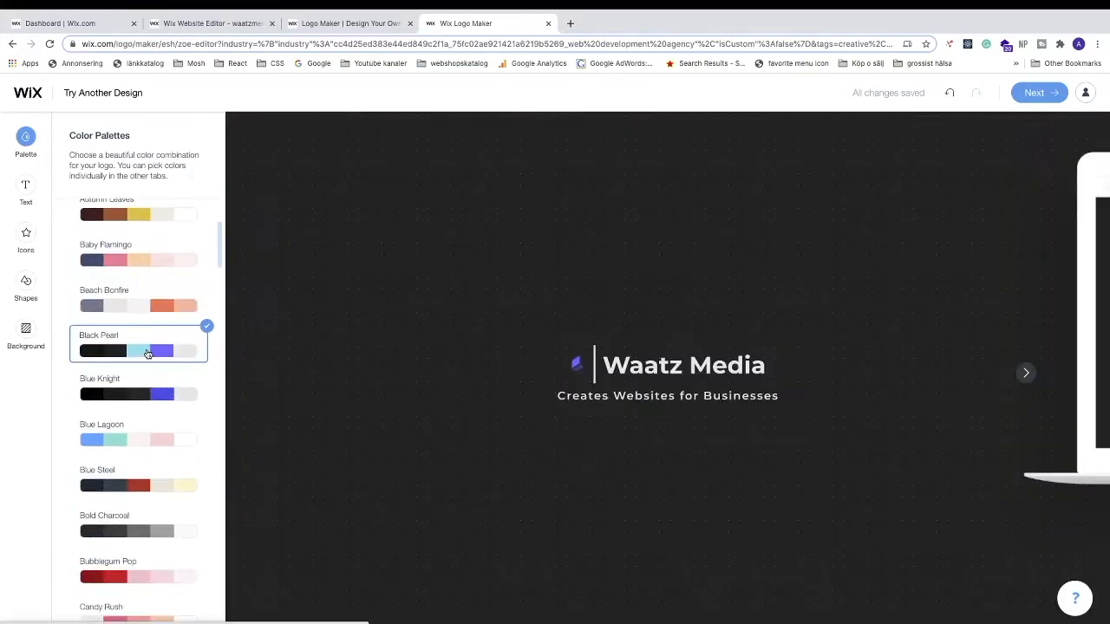
# Apply the Acai Kick color palette to the logo
pyautogui.scroll(5, 148, 354)
pyautogui.click(146, 236)
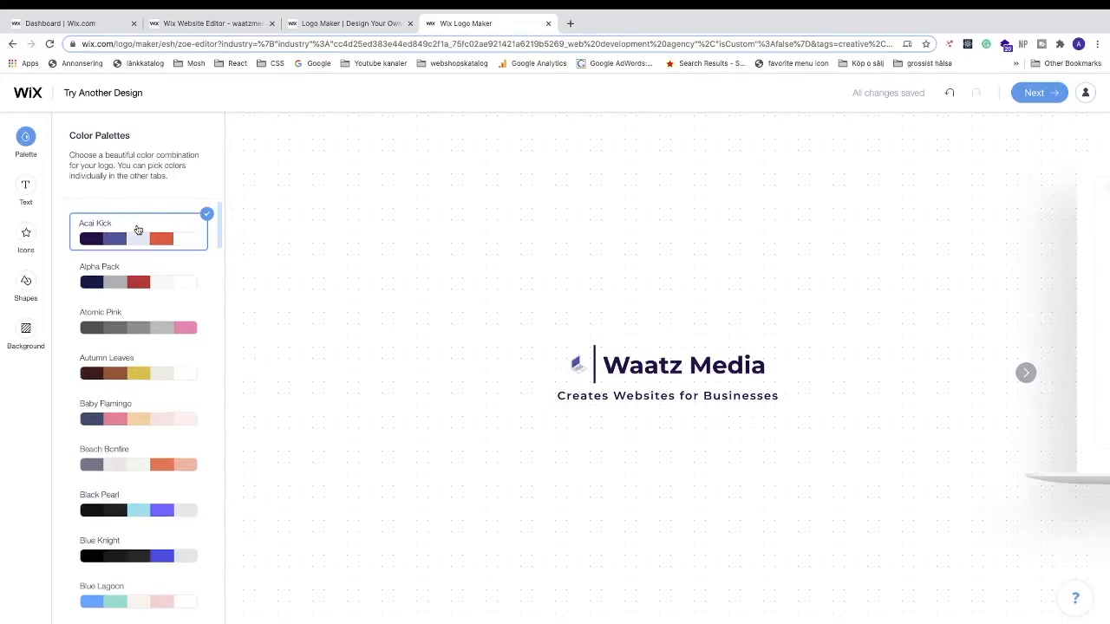
# Open the logo's business name text, Waatz Media, for customization
pyautogui.click(27, 191)
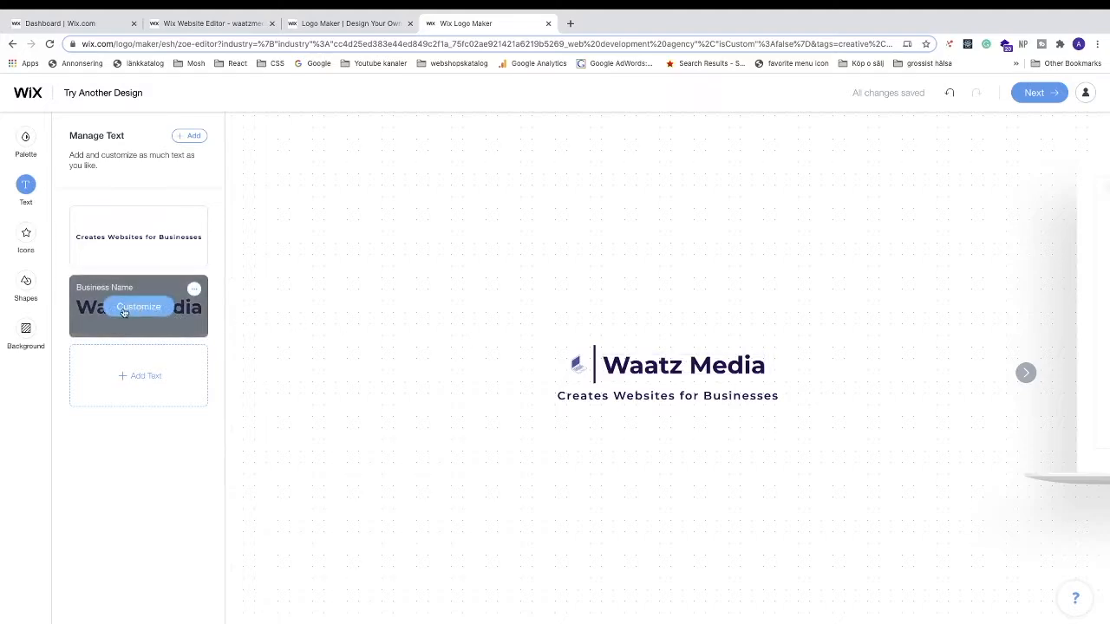
pyautogui.click(124, 309)
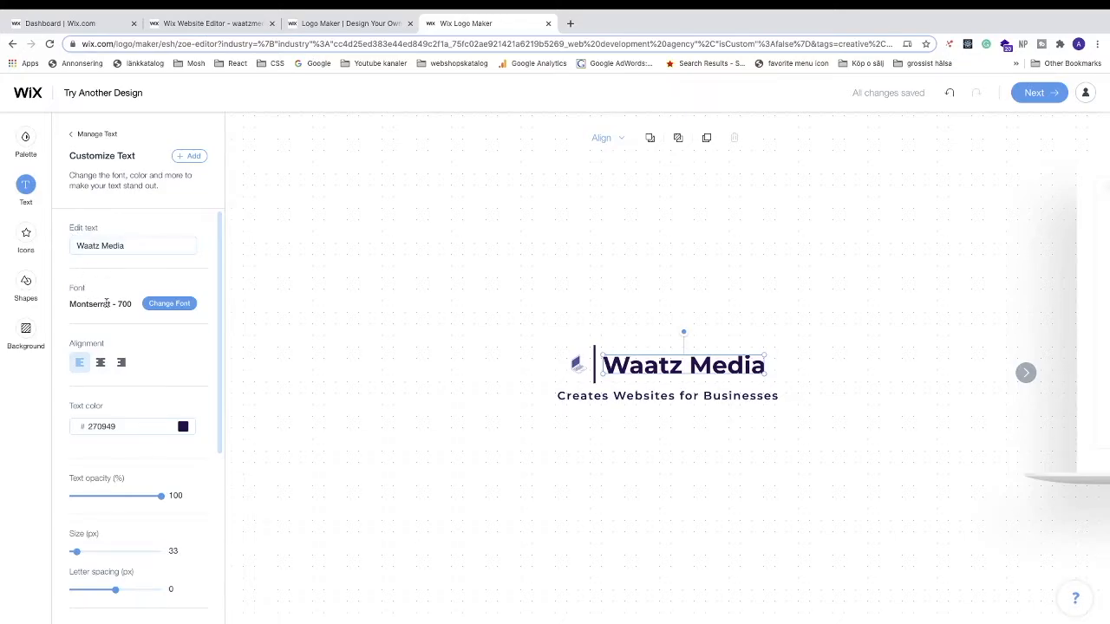
# Try center and right alignment on the business name text, then set it back to left alignment
pyautogui.scroll(-1, 109, 313)
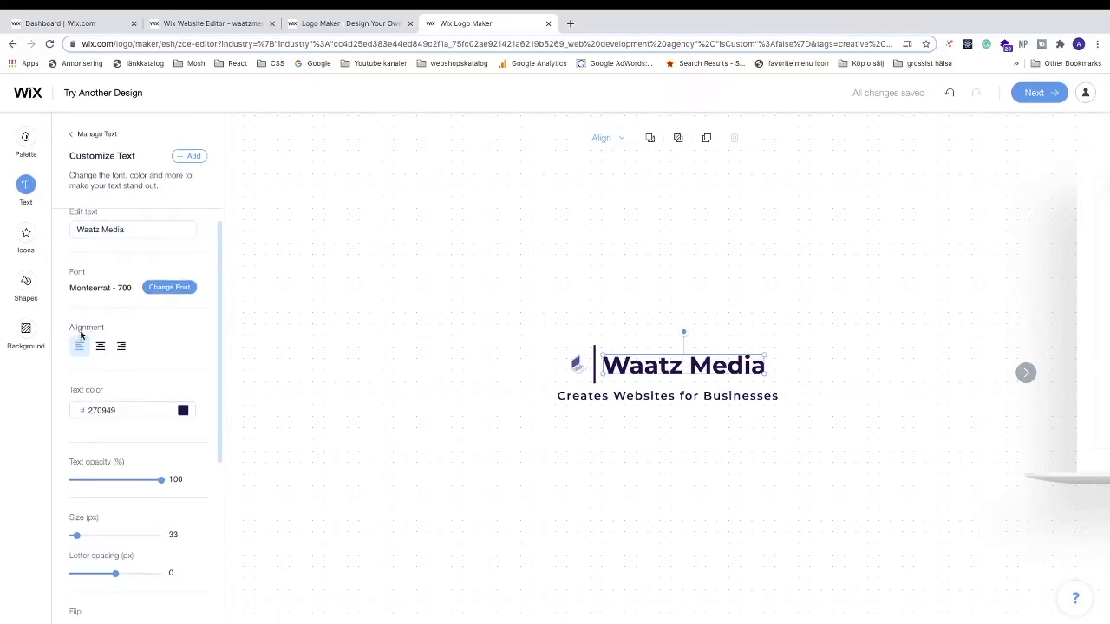
pyautogui.click(100, 346)
pyautogui.click(121, 348)
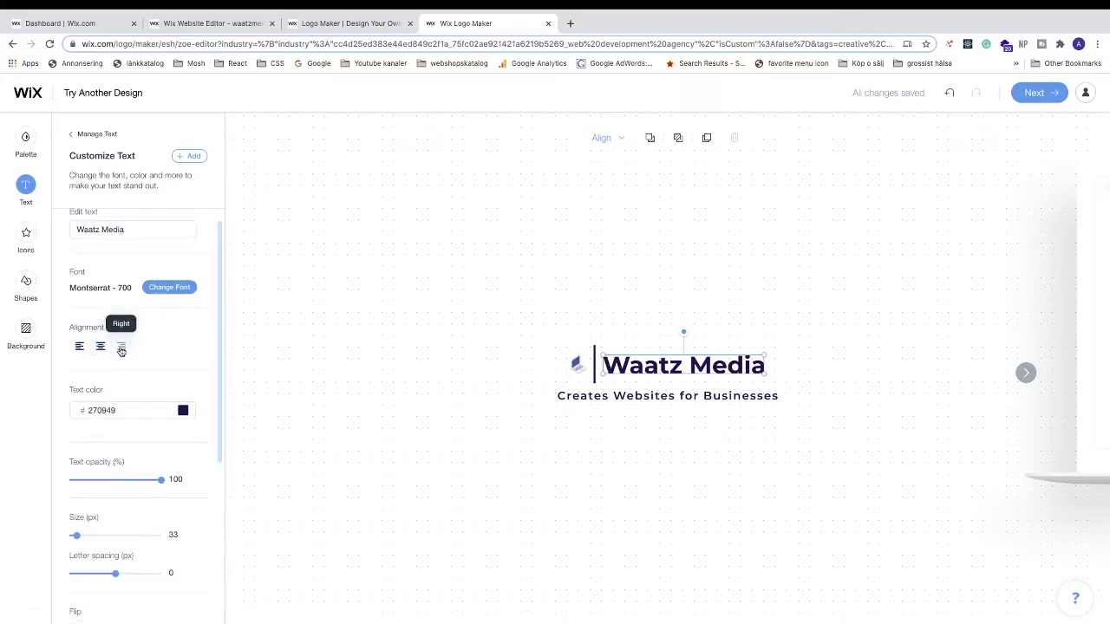
pyautogui.click(81, 348)
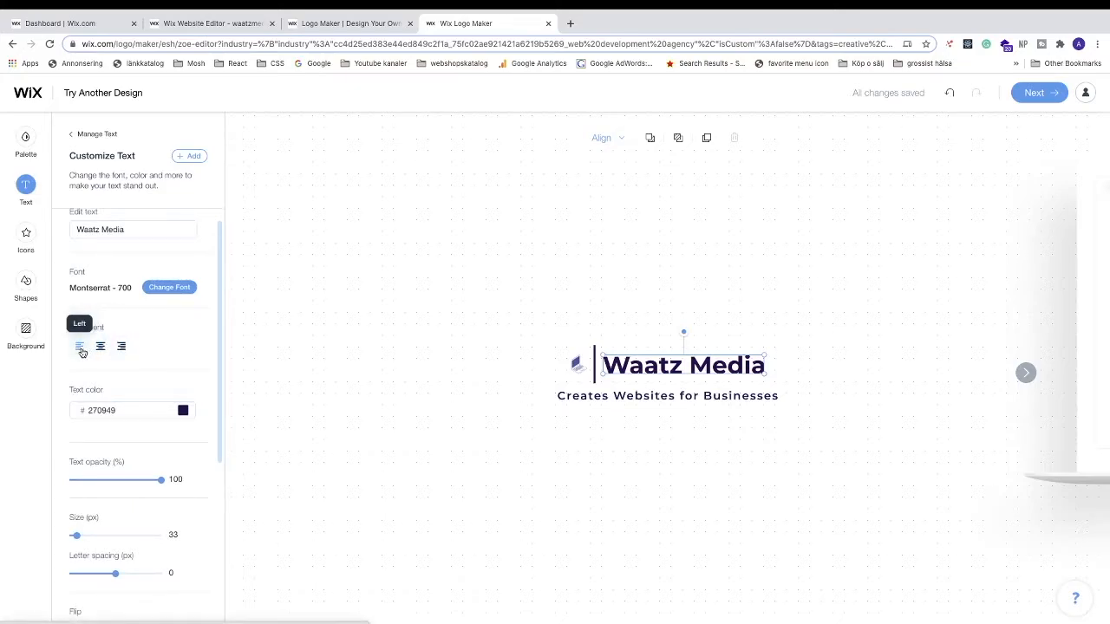
# Set the business name's text size to 36 px and its letter spacing to 0.05 px
pyautogui.scroll(-2, 81, 347)
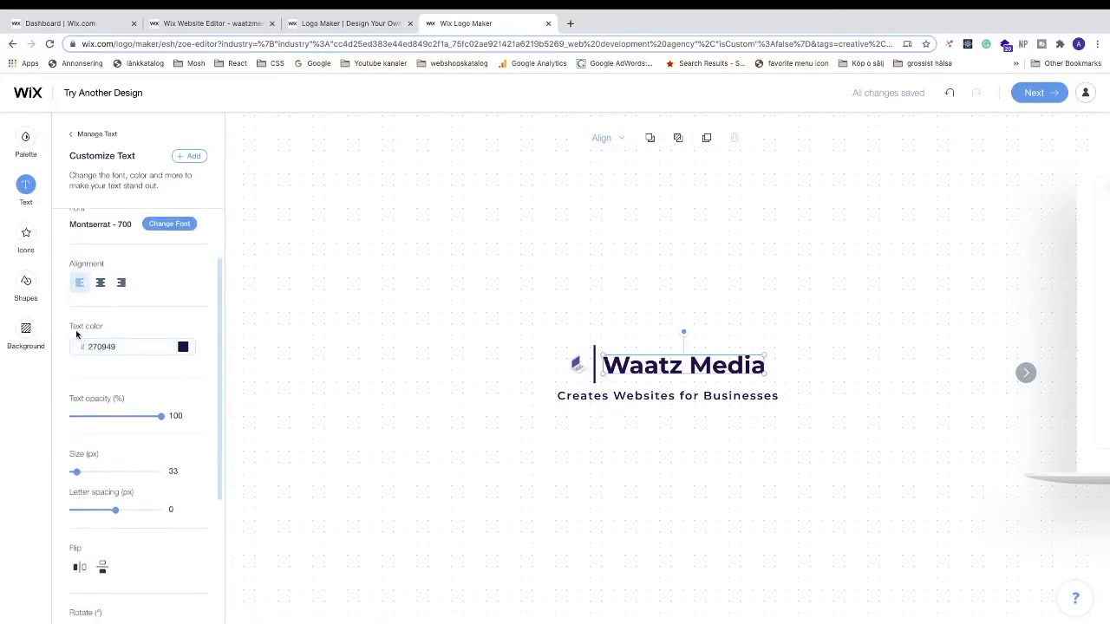
pyautogui.scroll(-1, 181, 357)
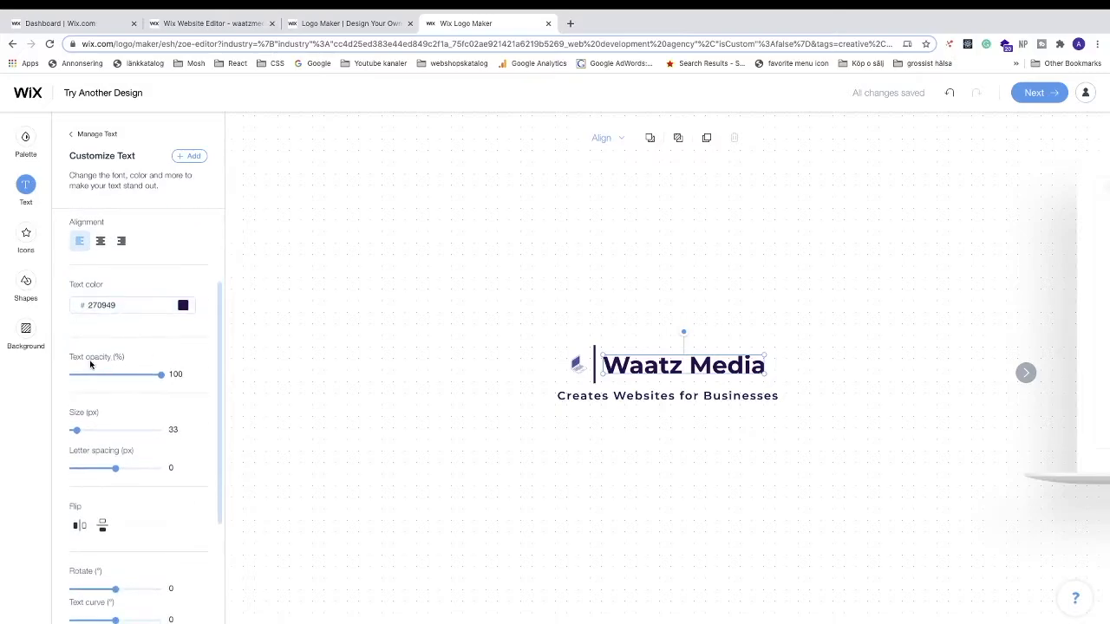
pyautogui.moveTo(161, 376)
pyautogui.mouseDown()
pyautogui.moveTo(121, 380)
pyautogui.moveTo(164, 375)
pyautogui.mouseUp()
pyautogui.scroll(-1, 121, 394)
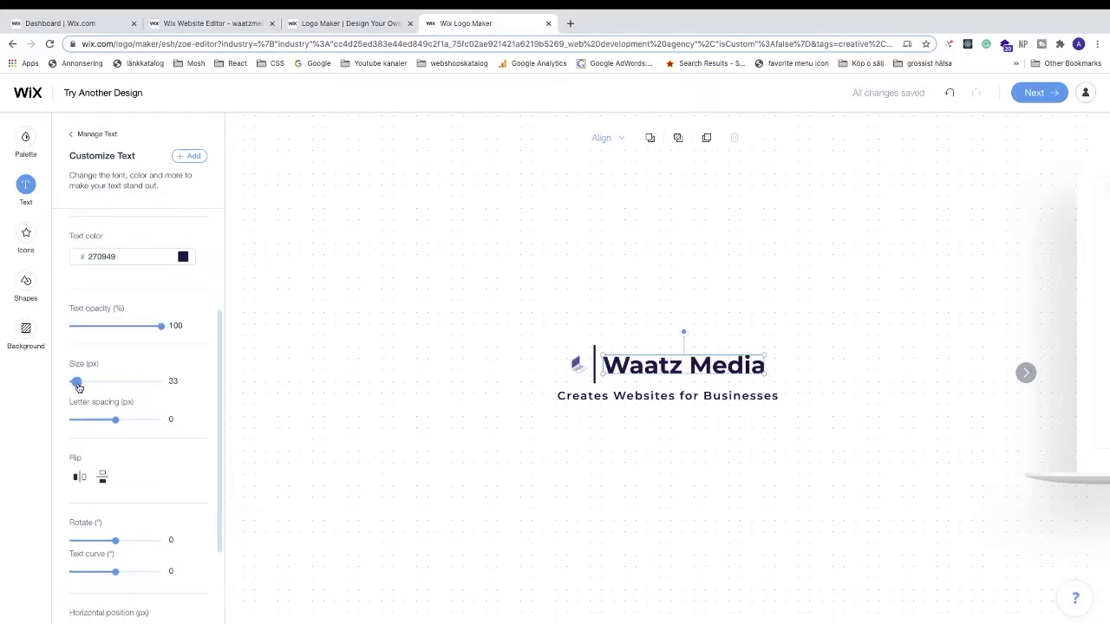
pyautogui.moveTo(78, 388)
pyautogui.mouseDown()
pyautogui.moveTo(89, 386)
pyautogui.moveTo(78, 390)
pyautogui.mouseUp()
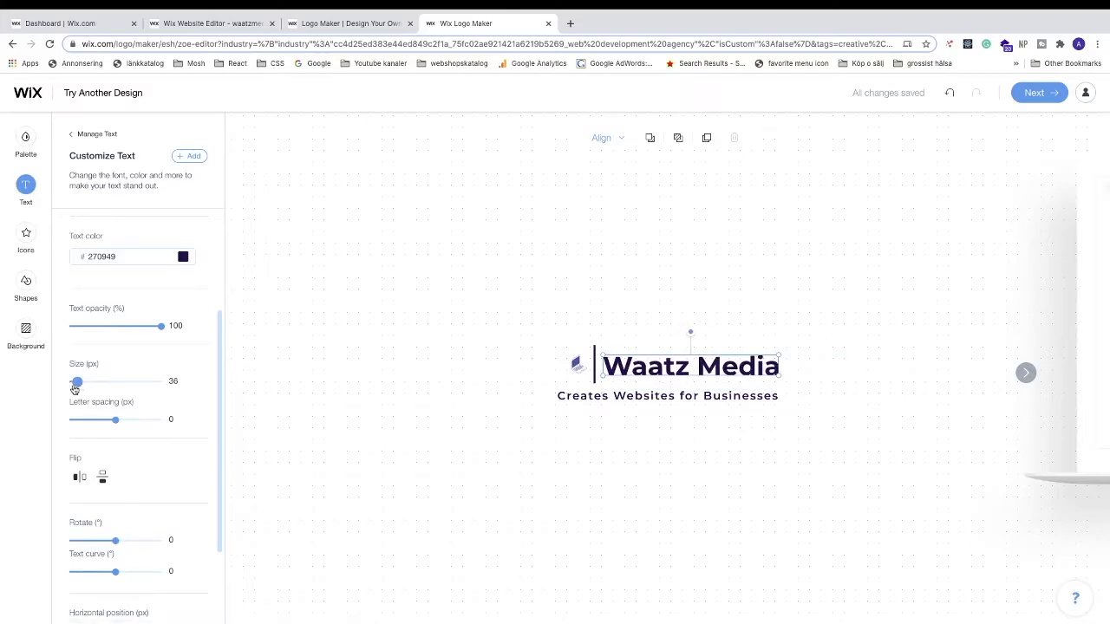
pyautogui.scroll(-1, 96, 390)
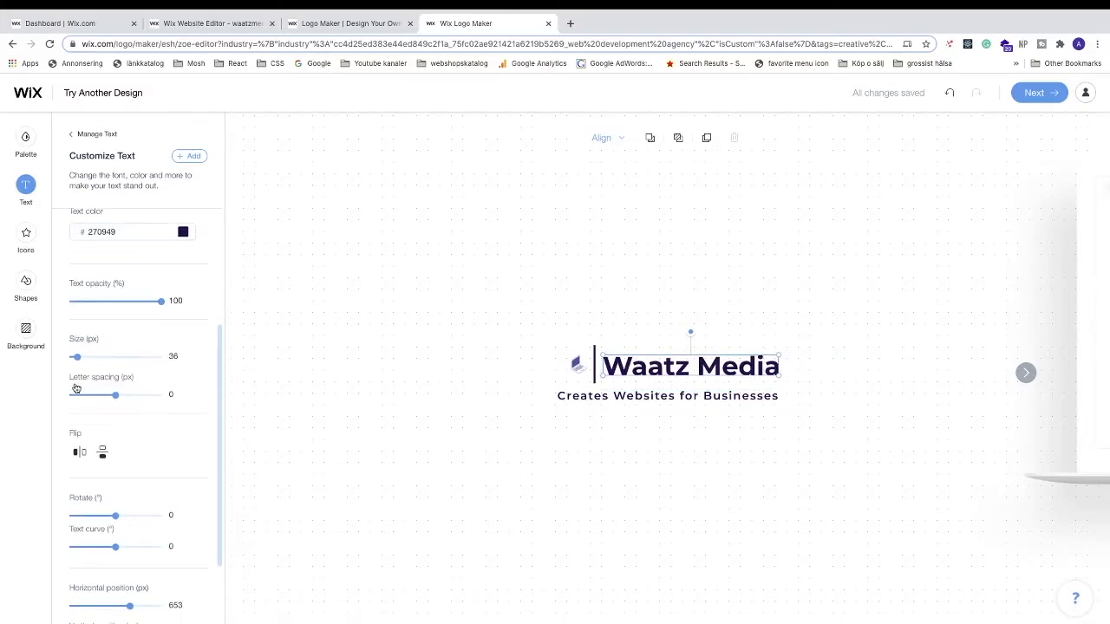
pyautogui.moveTo(118, 401); pyautogui.dragTo(119, 400)
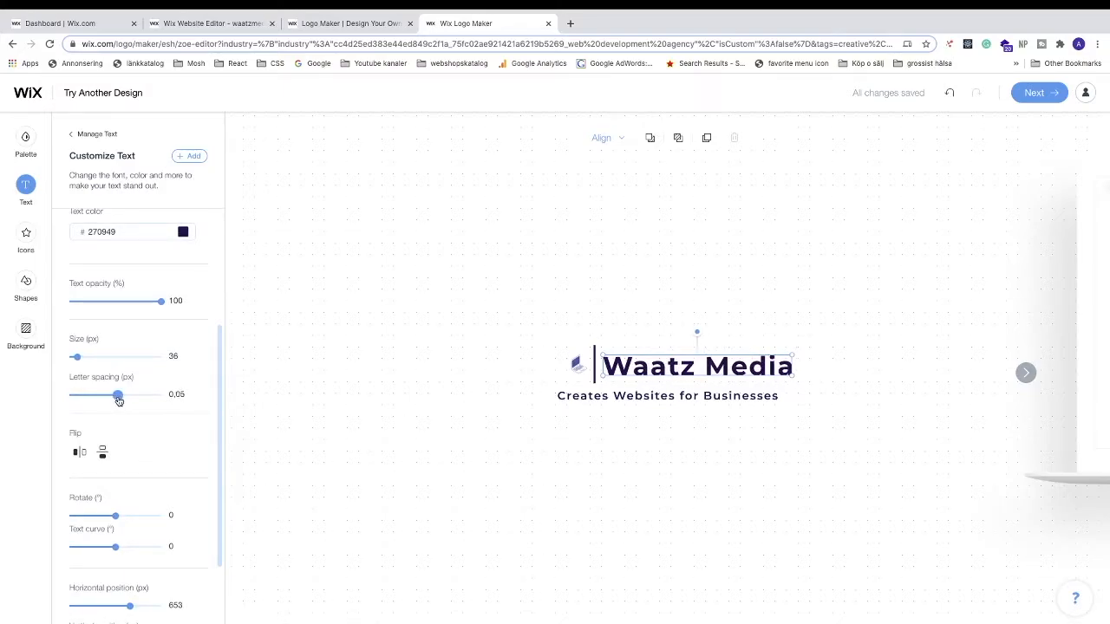
# Try flipping the business name vertically and horizontally, and reverse both flips
pyautogui.scroll(-3, 120, 400)
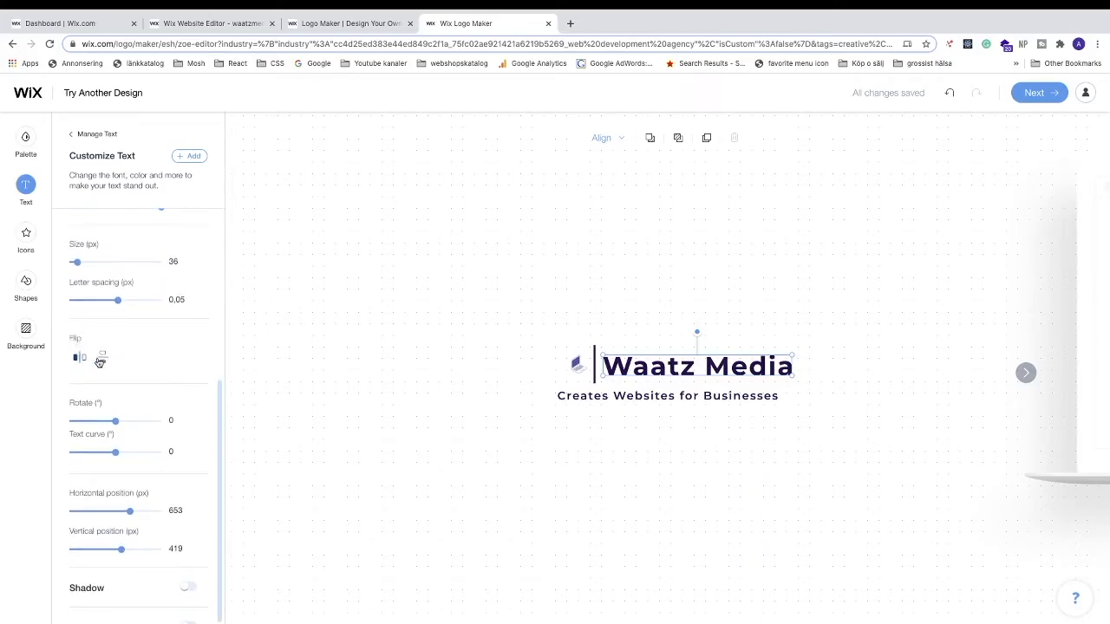
pyautogui.click(101, 358)
pyautogui.click(82, 359)
pyautogui.click(102, 359)
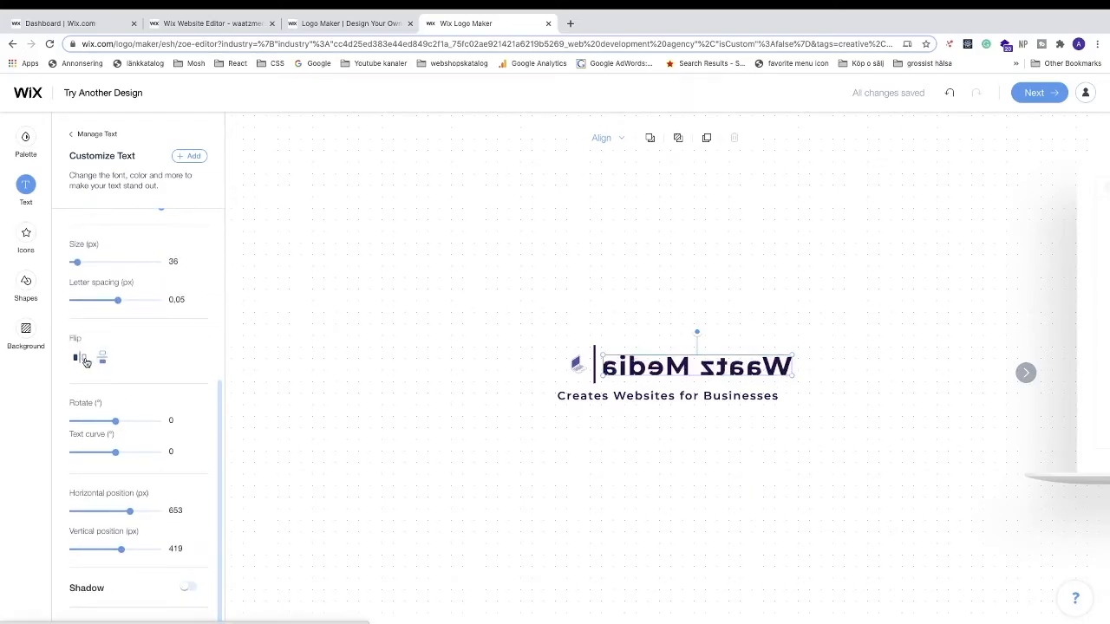
pyautogui.click(82, 359)
# Try rotating the business name slightly, and set its rotation back to 0°
pyautogui.scroll(-1, 87, 362)
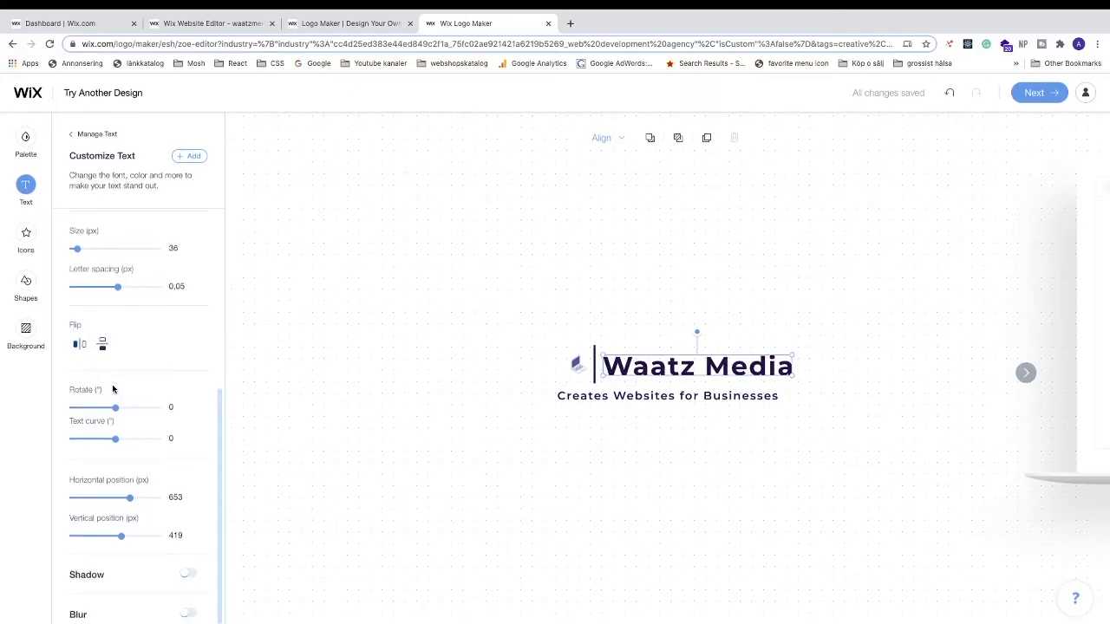
pyautogui.moveTo(115, 410); pyautogui.dragTo(115, 411)
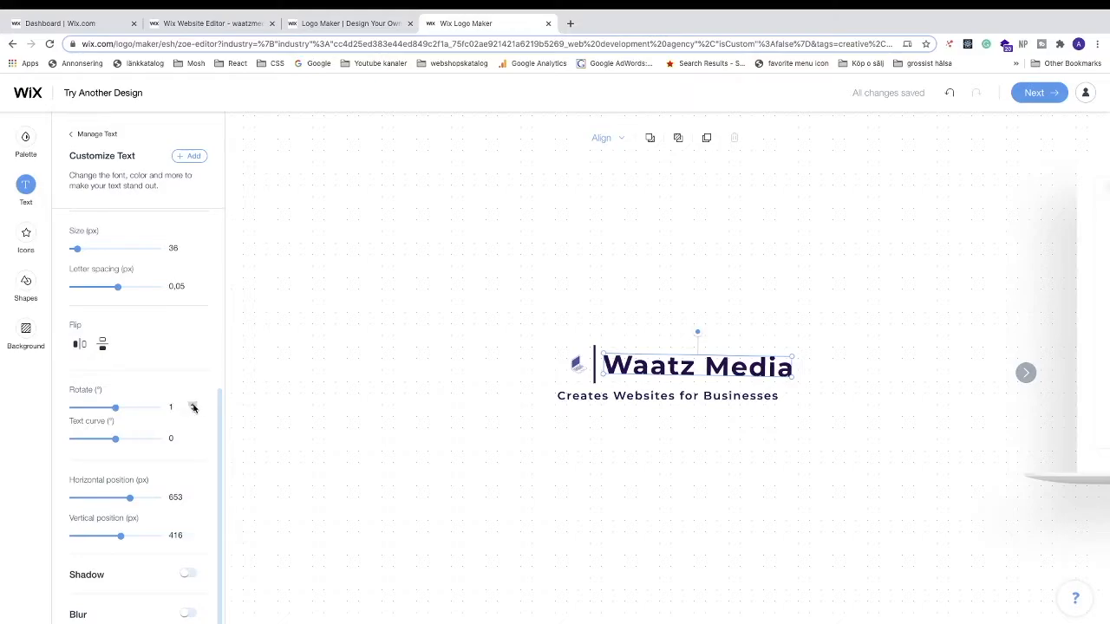
pyautogui.click(193, 411)
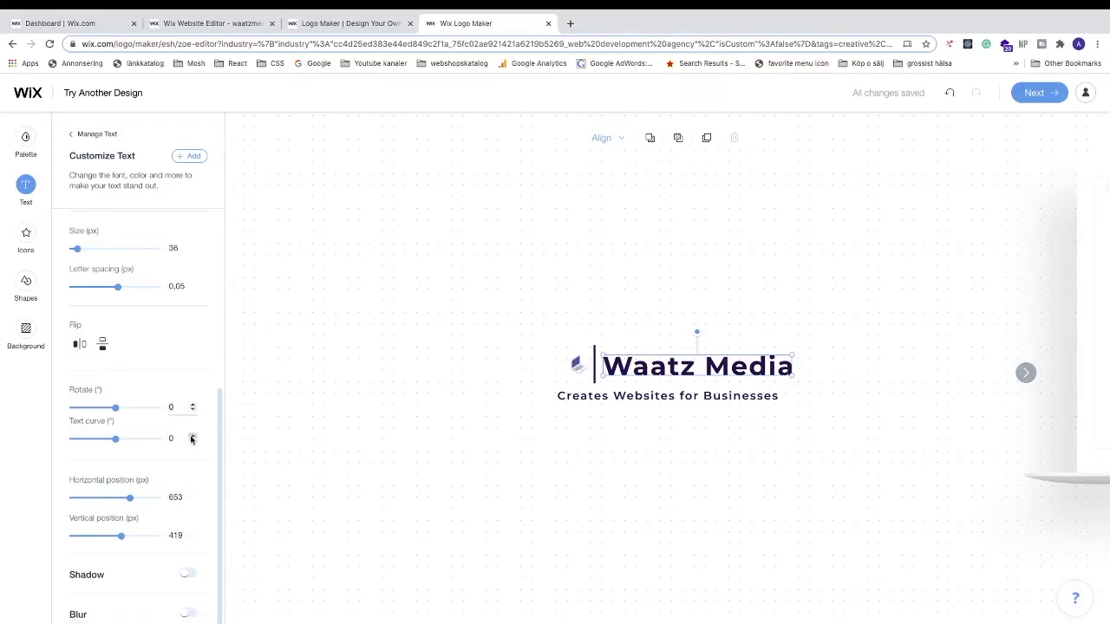
# Try curving the business name with small positive text curve values, and reset the curve to 0°
pyautogui.click(192, 436)
pyautogui.click(193, 436)
pyautogui.click(193, 436)
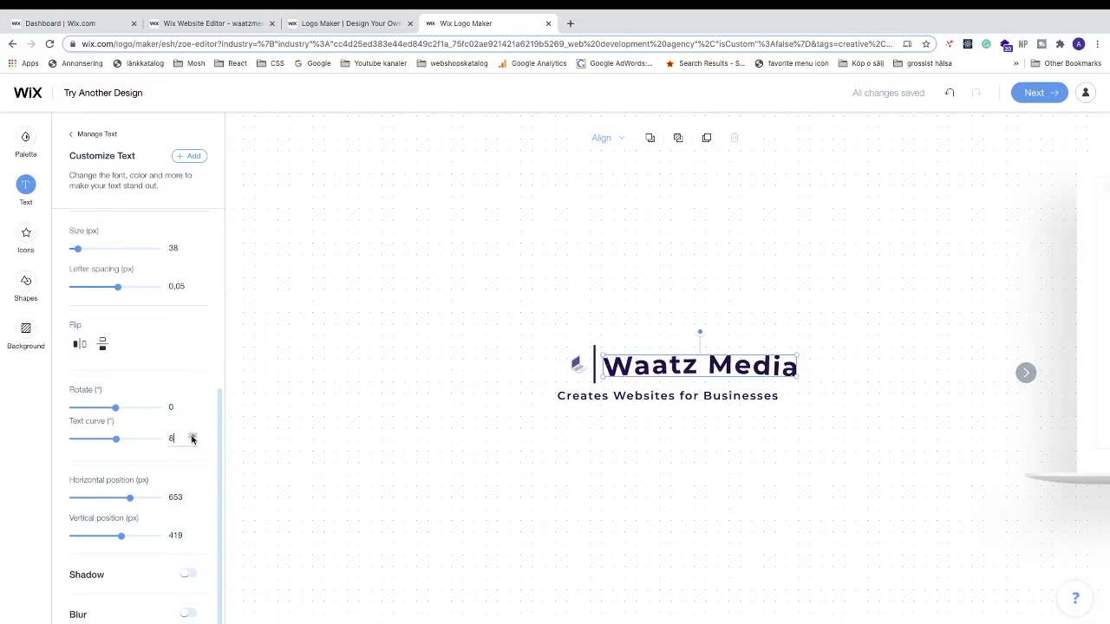
pyautogui.click(192, 436)
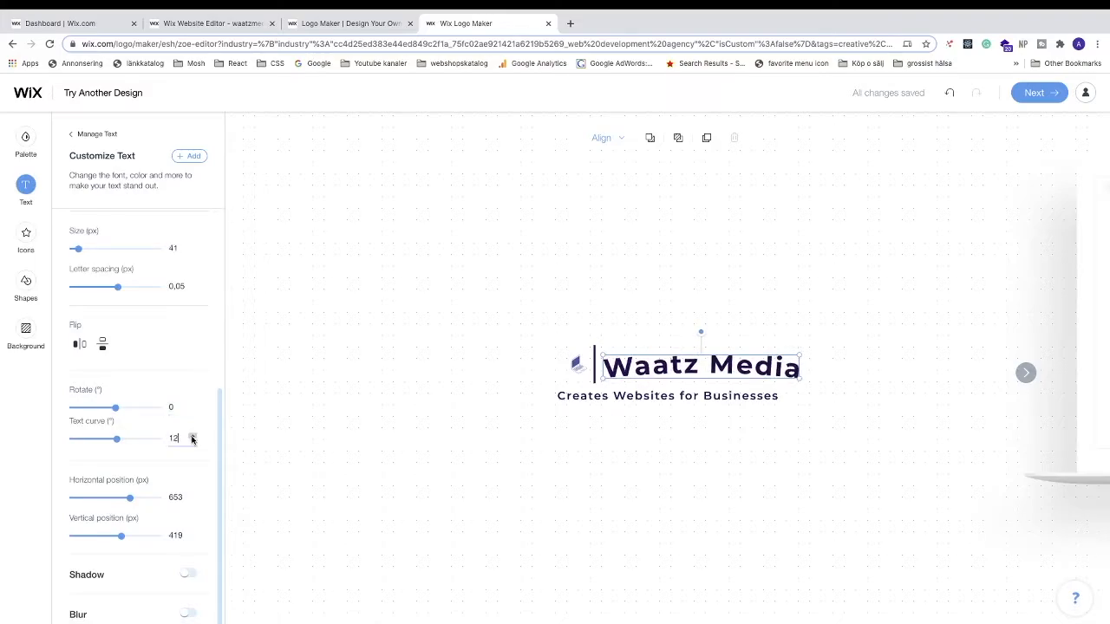
pyautogui.click(193, 436)
pyautogui.click(193, 443)
pyautogui.click(193, 443)
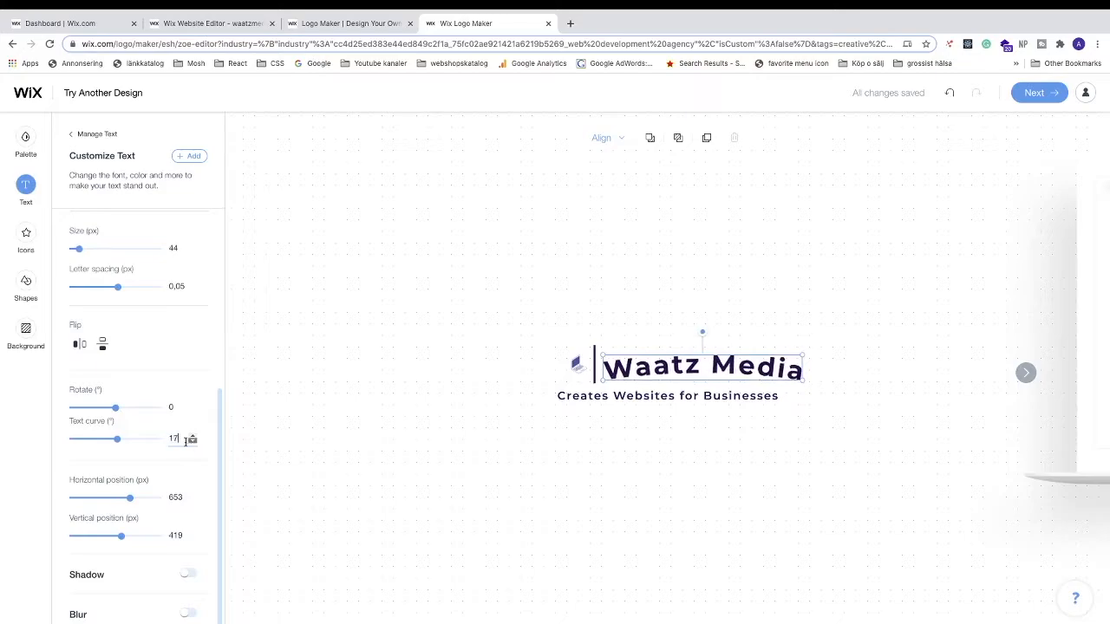
pyautogui.doubleClick(169, 440)
pyautogui.write('0')
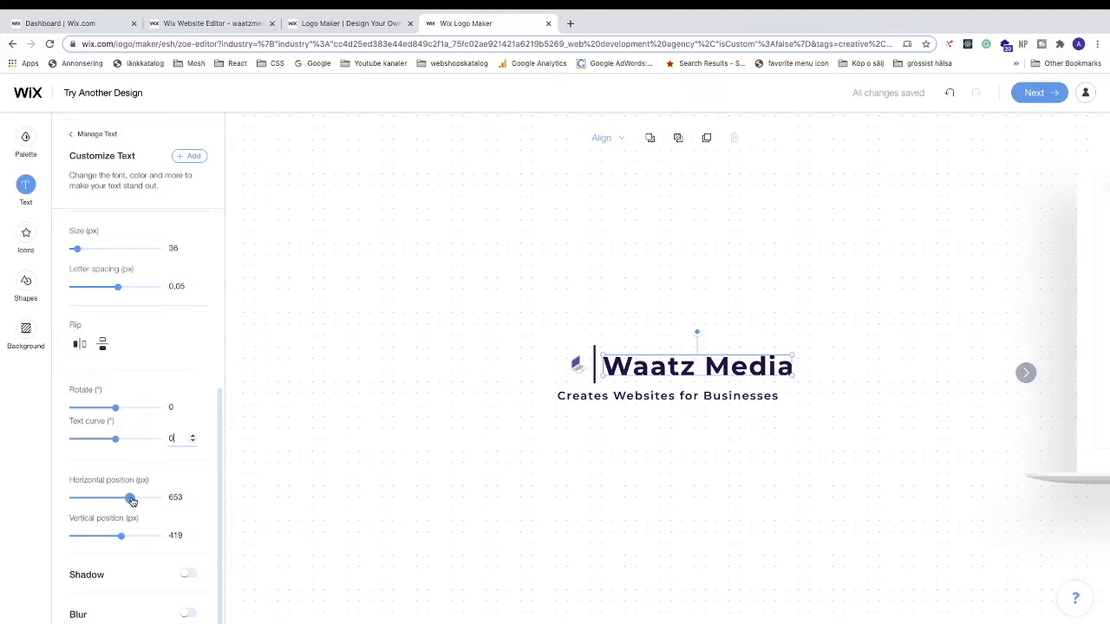
# Try a smaller horizontal position for the business name, reset it to 653 px, and set its vertical position to 421 px
pyautogui.moveTo(131, 501); pyautogui.dragTo(129, 502)
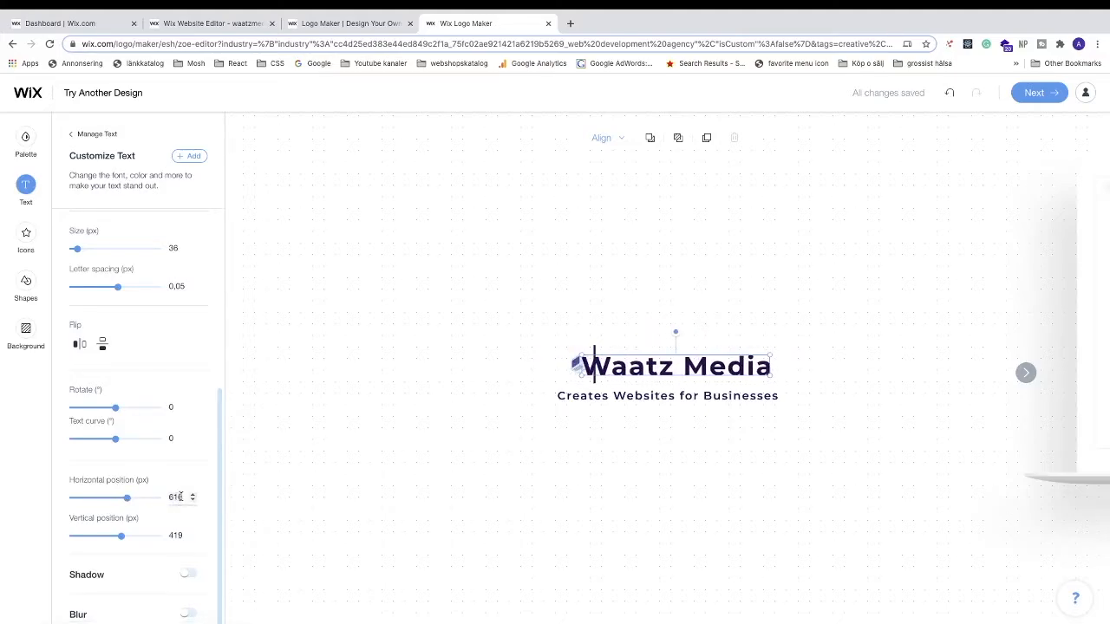
pyautogui.doubleClick(179, 496)
pyautogui.write('653')
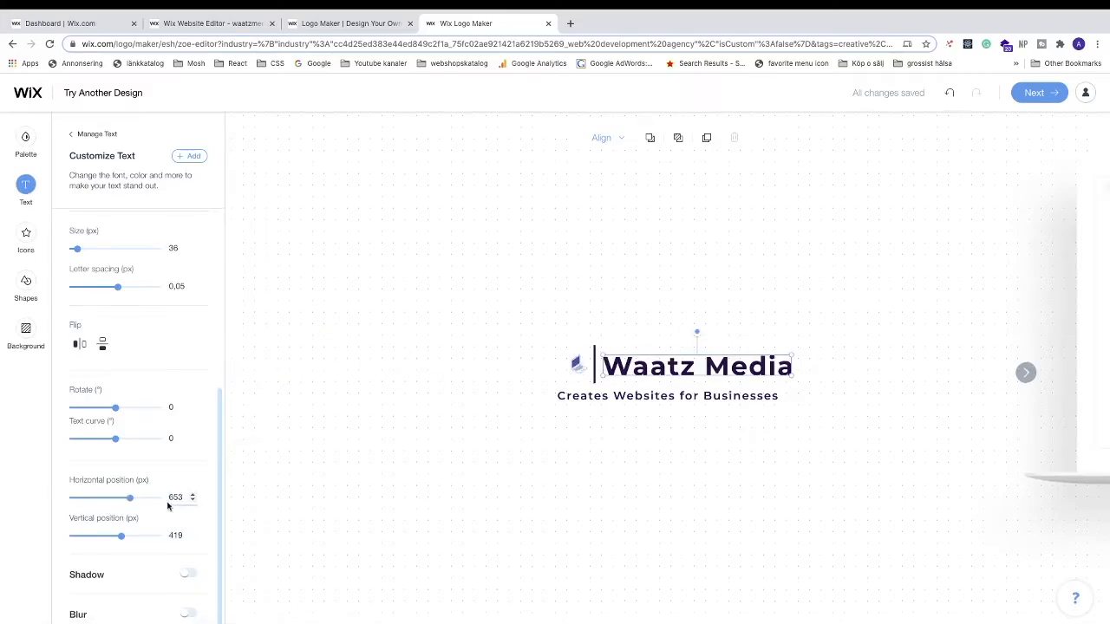
pyautogui.moveTo(120, 536); pyautogui.dragTo(120, 536)
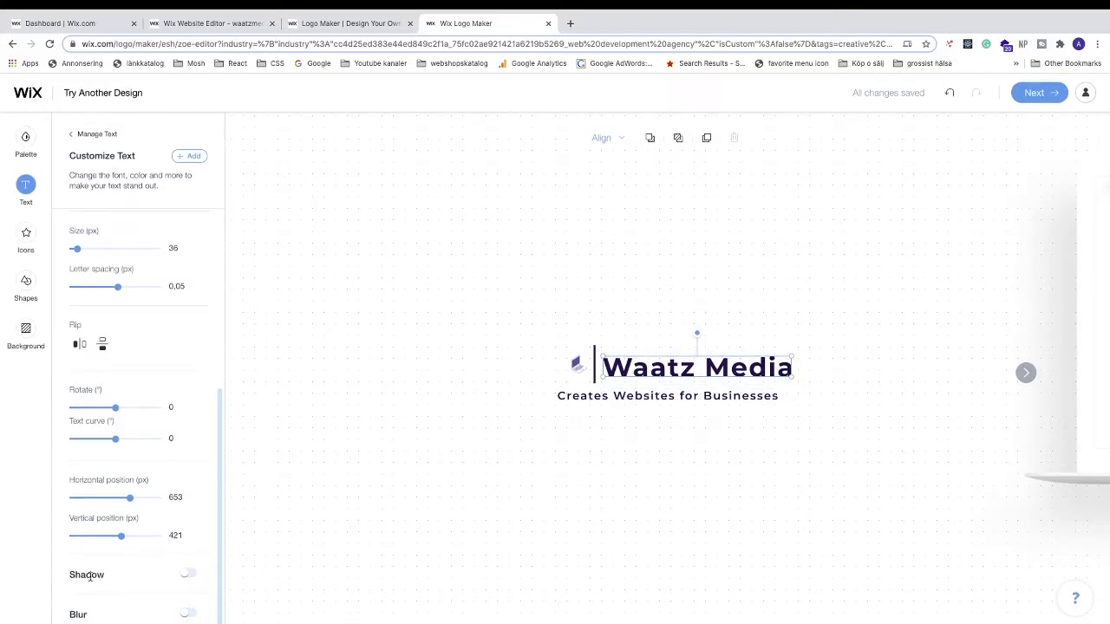
# Add a shadow to the business name with 48% opacity, a 3 px horizontal position and a shadow blur of 5
pyautogui.click(188, 575)
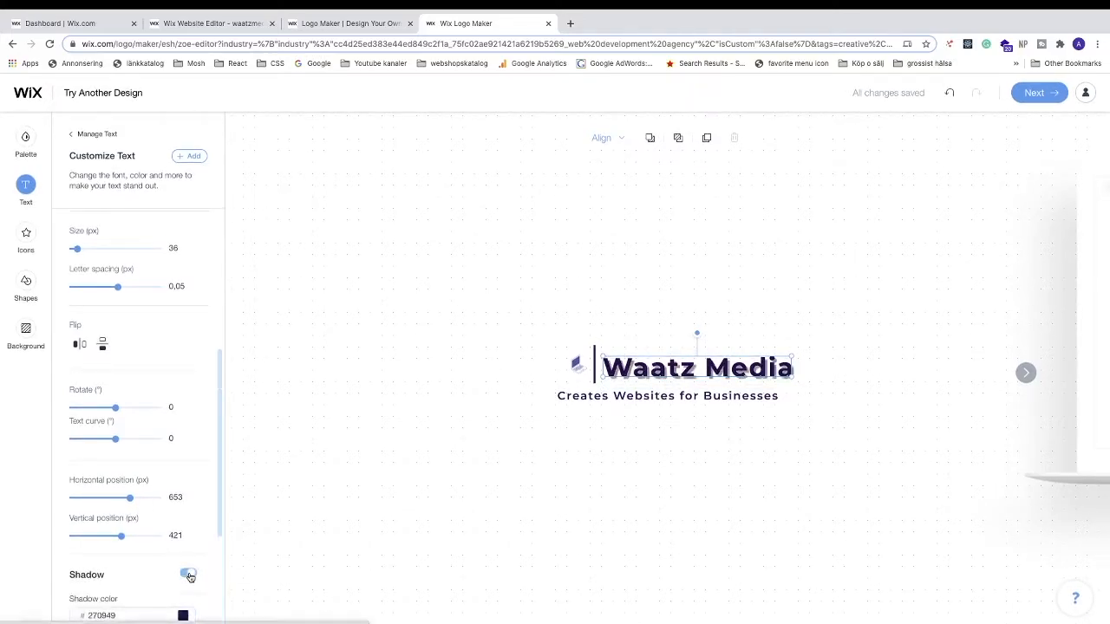
pyautogui.scroll(-5, 190, 572)
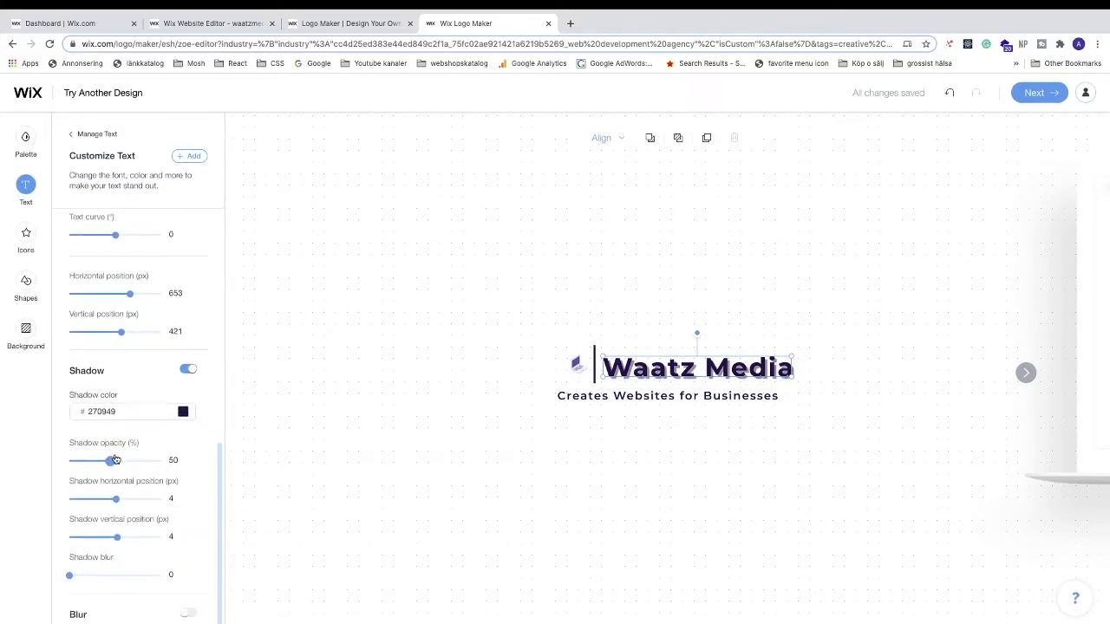
pyautogui.moveTo(117, 466)
pyautogui.mouseDown()
pyautogui.moveTo(128, 464)
pyautogui.moveTo(108, 464)
pyautogui.mouseUp()
pyautogui.moveTo(122, 502)
pyautogui.mouseDown()
pyautogui.moveTo(141, 502)
pyautogui.moveTo(114, 503)
pyautogui.mouseUp()
pyautogui.moveTo(71, 575); pyautogui.dragTo(116, 580)
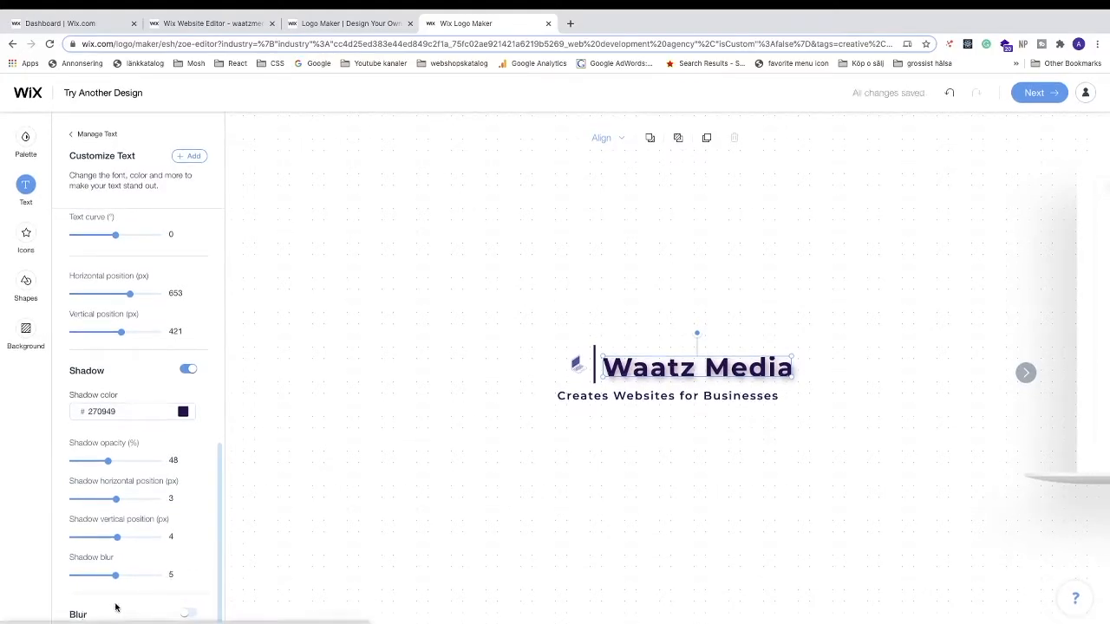
# Try the blur effect on the business name, lower its level to 0, and turn the blur off
pyautogui.click(185, 614)
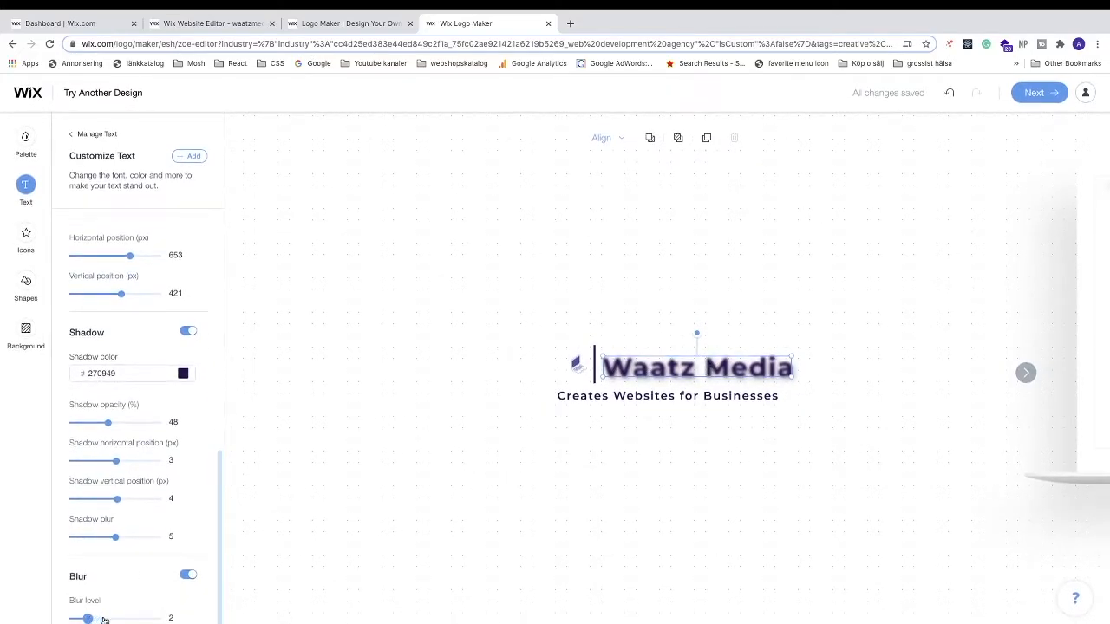
pyautogui.moveTo(88, 619); pyautogui.dragTo(70, 620)
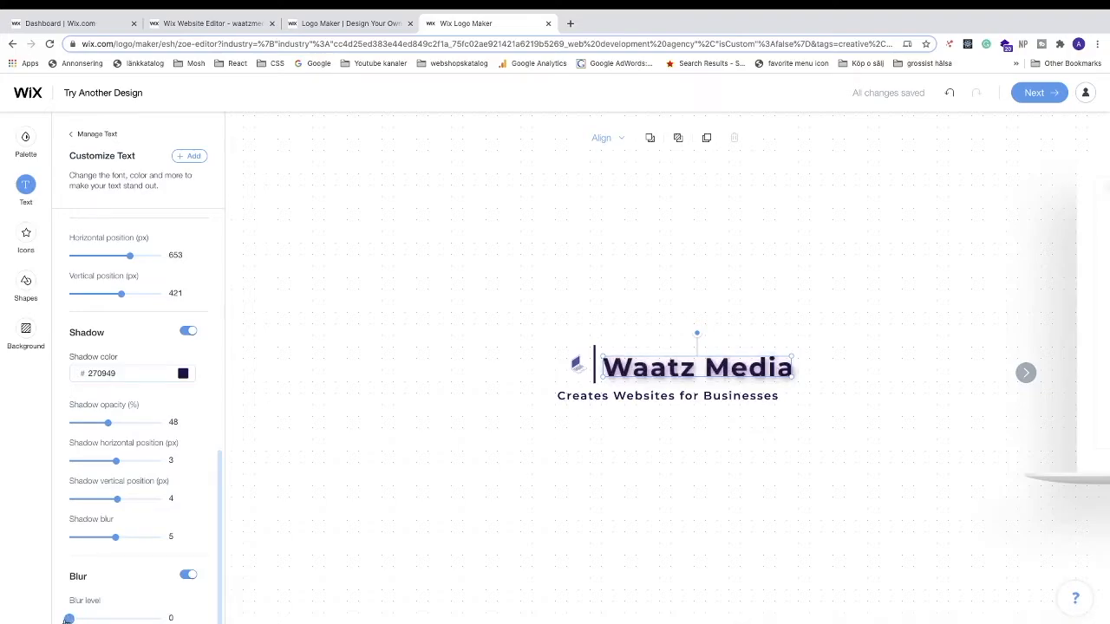
pyautogui.click(186, 578)
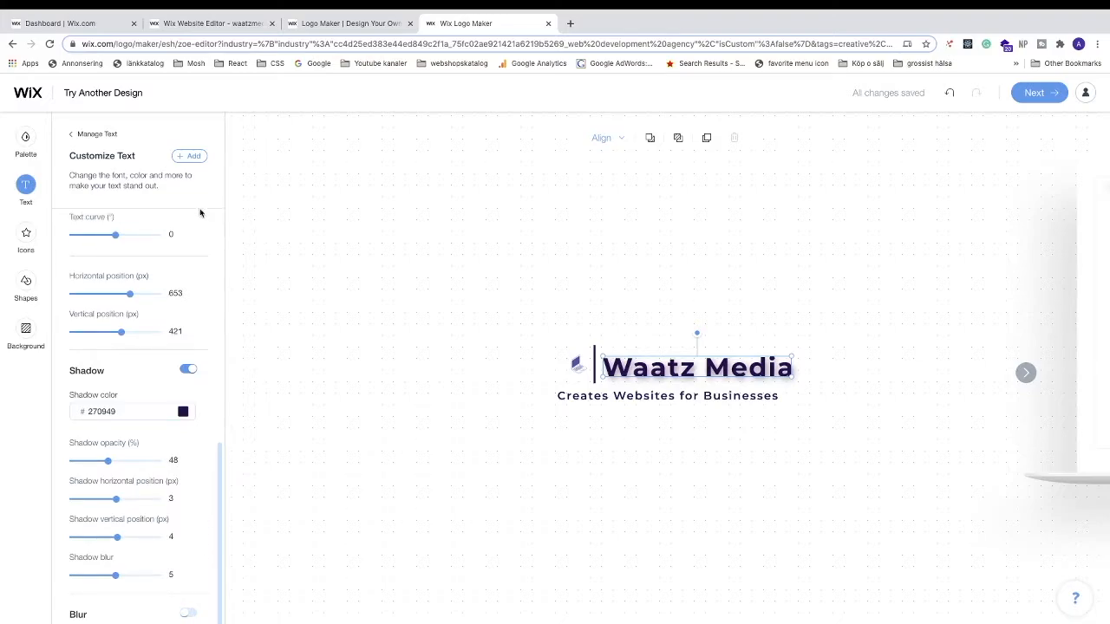
# Move the tagline "Creates Websites for Businesses" so that its right edge aligns with the business name's right edge
pyautogui.click(87, 135)
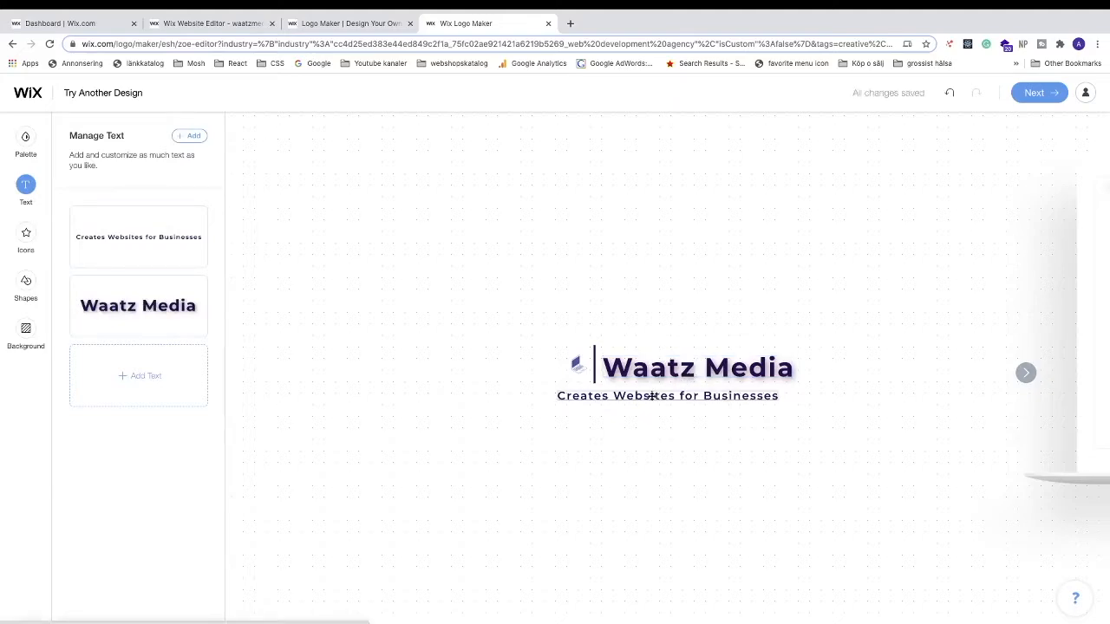
pyautogui.moveTo(586, 396); pyautogui.dragTo(601, 394)
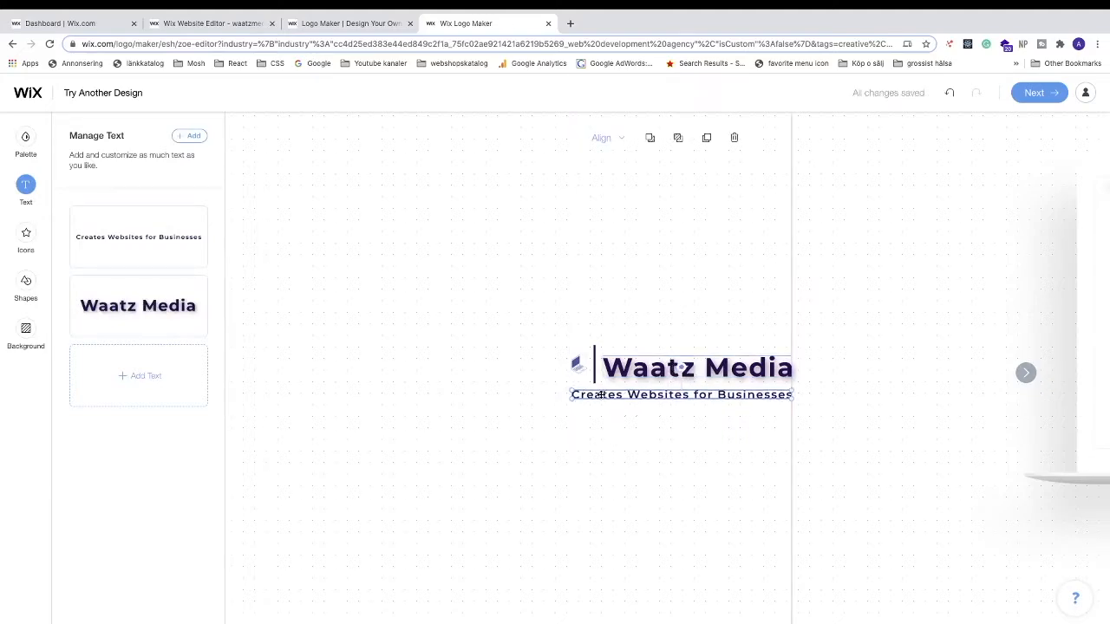
pyautogui.click(655, 350)
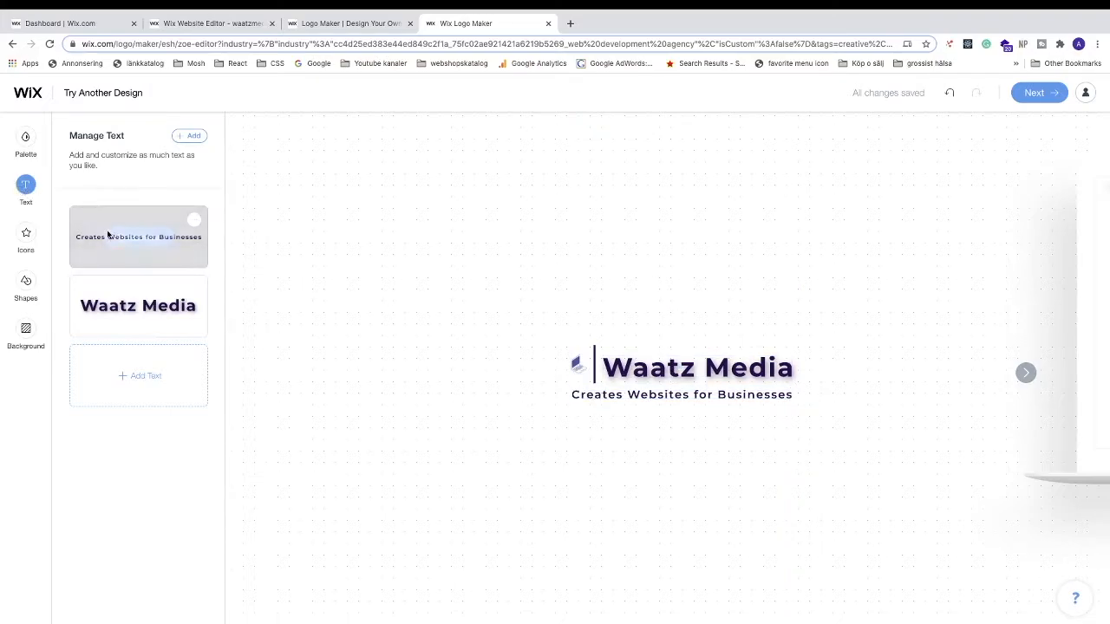
# Look at the tagline's text settings, and nudge the business name slightly upward in the logo
pyautogui.click(136, 239)
pyautogui.click(136, 239)
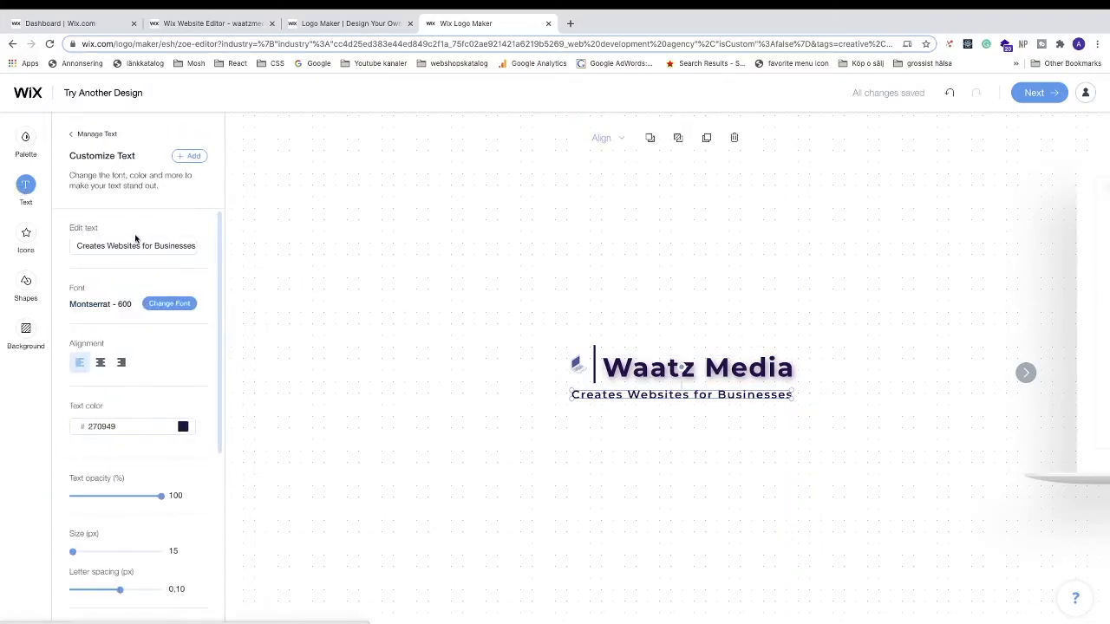
pyautogui.click(109, 134)
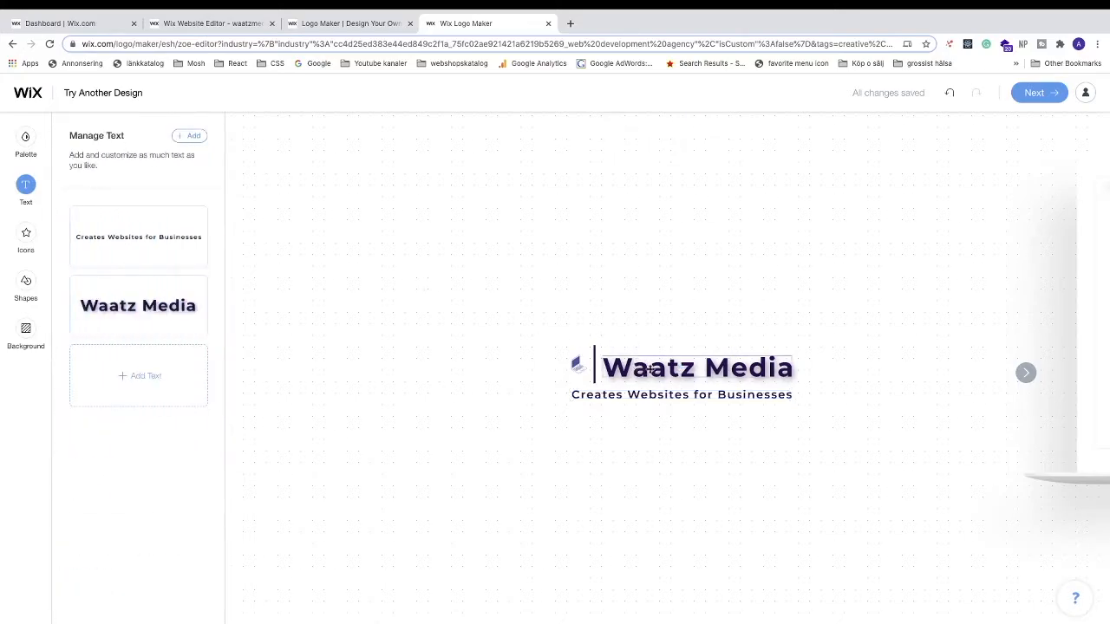
pyautogui.click(652, 371)
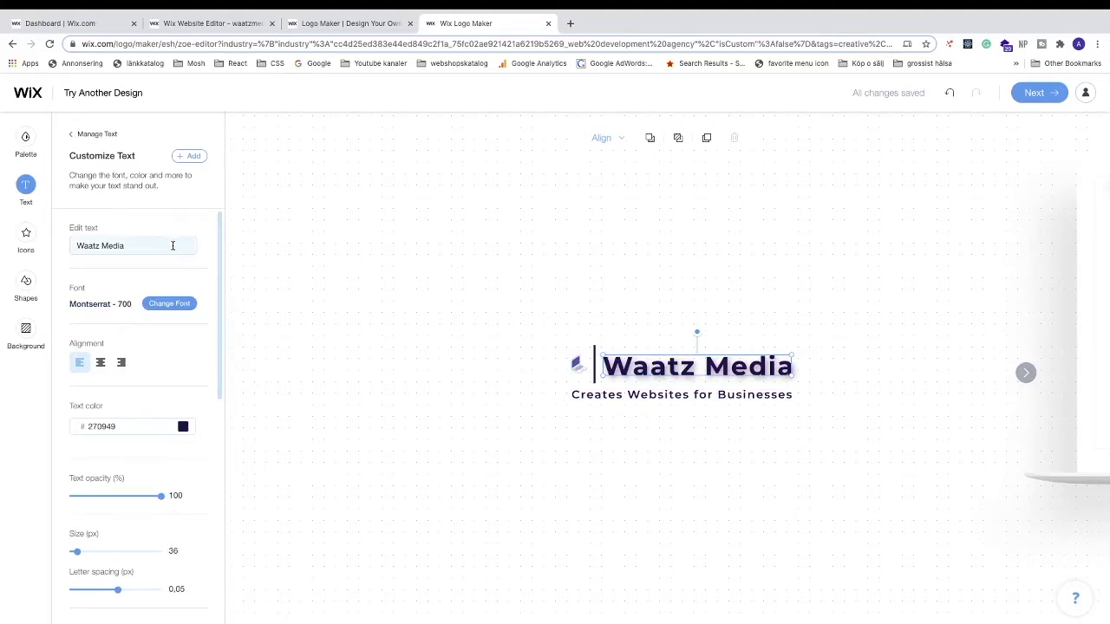
# Replace the logo's laptop icon with the purple-pink sound wave icon from the suggested icons
pyautogui.click(25, 330)
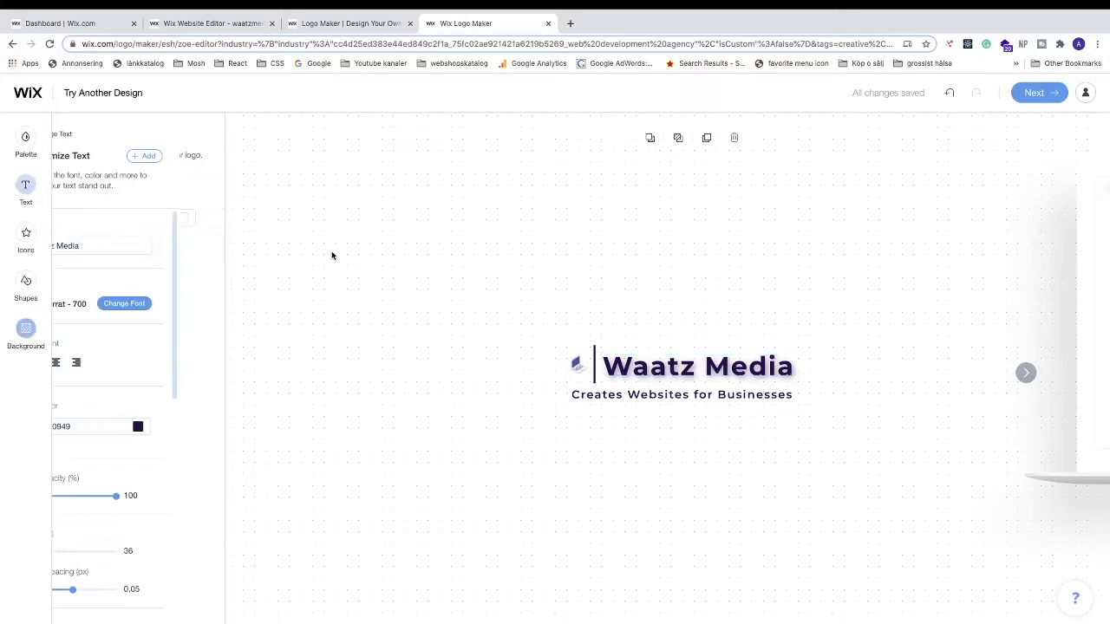
pyautogui.click(27, 236)
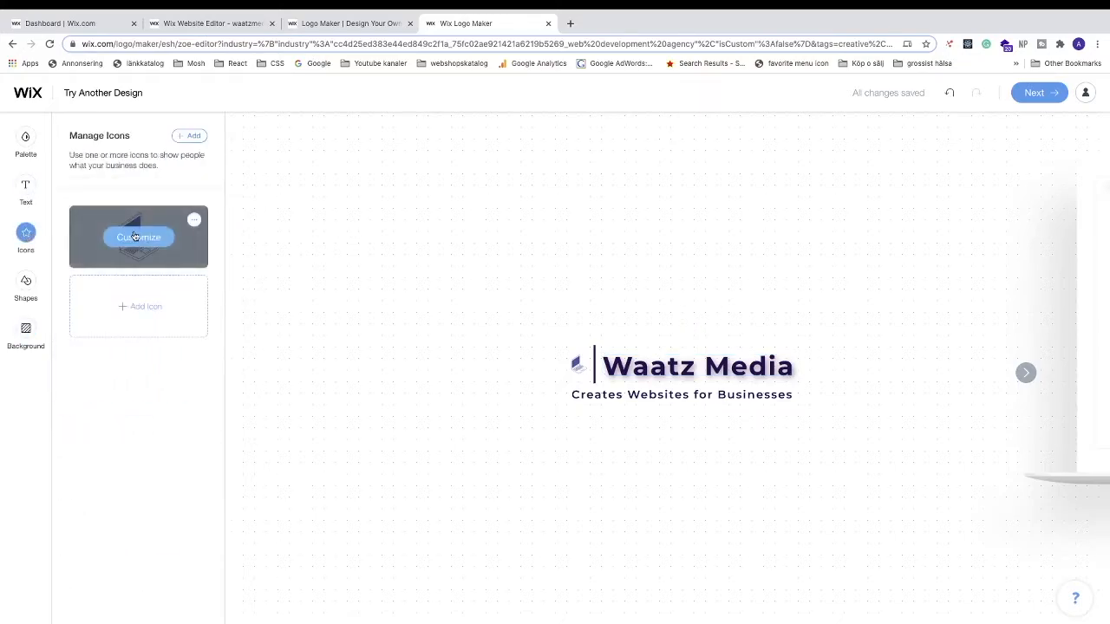
pyautogui.click(192, 223)
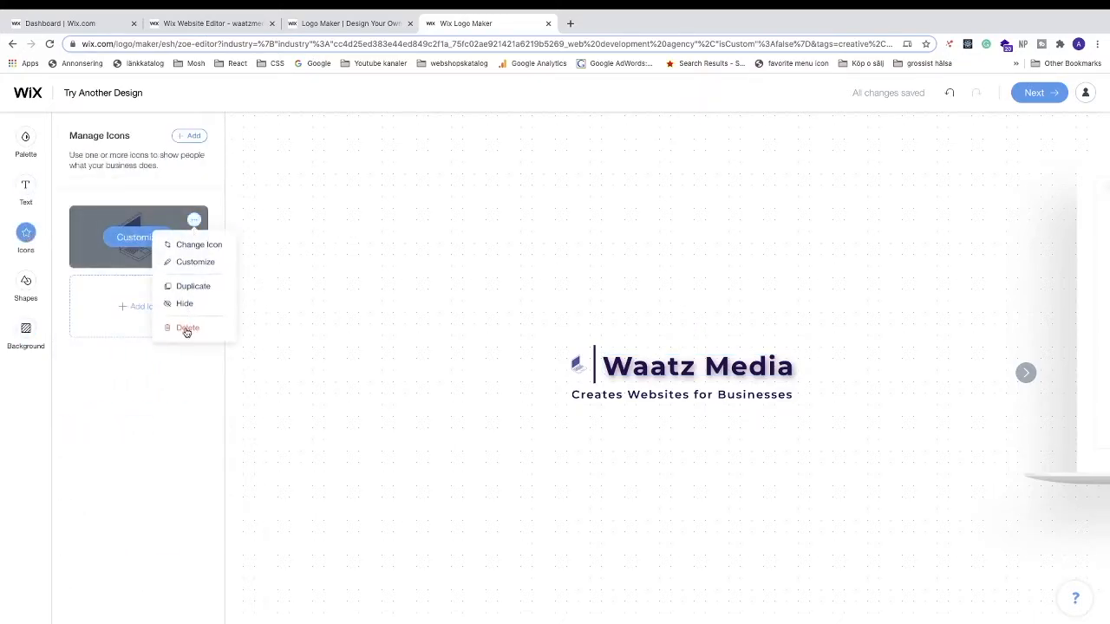
pyautogui.click(138, 237)
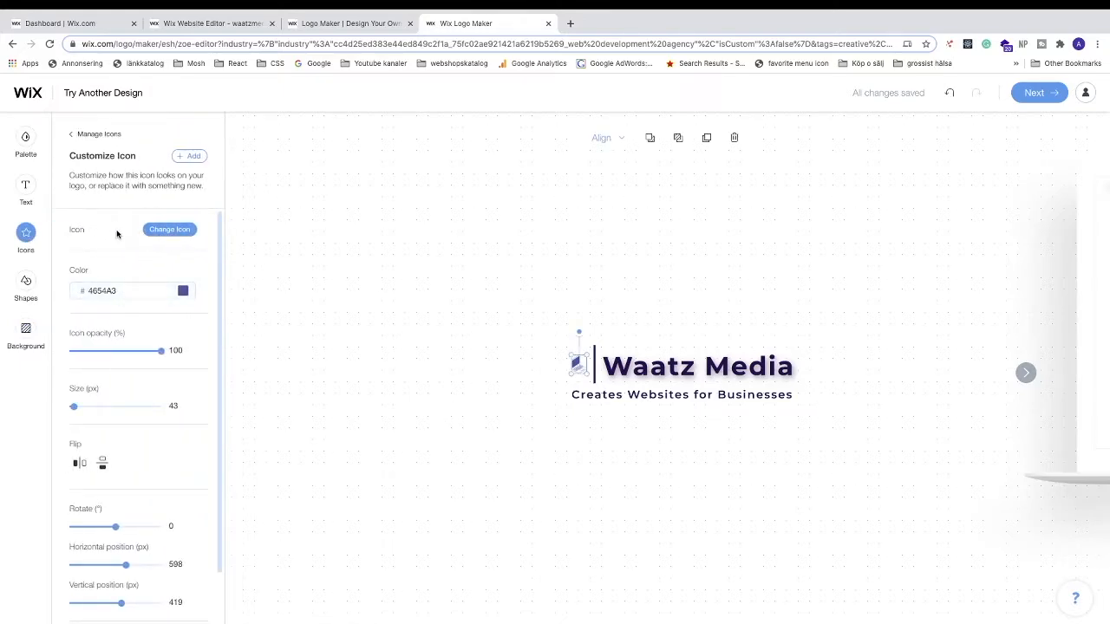
pyautogui.click(170, 231)
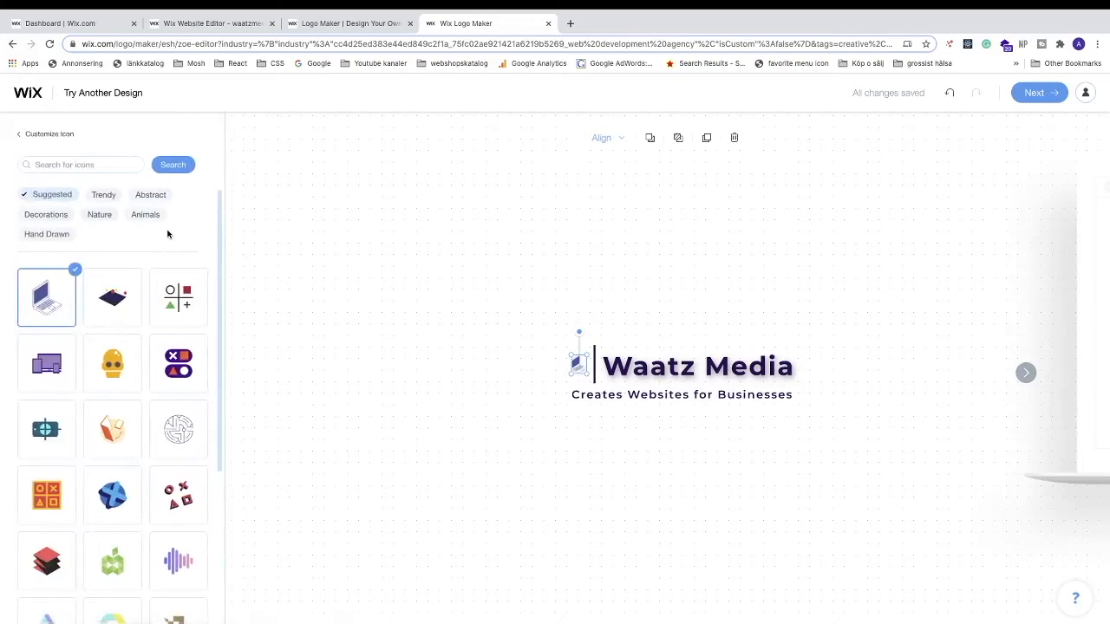
pyautogui.scroll(-3, 145, 364)
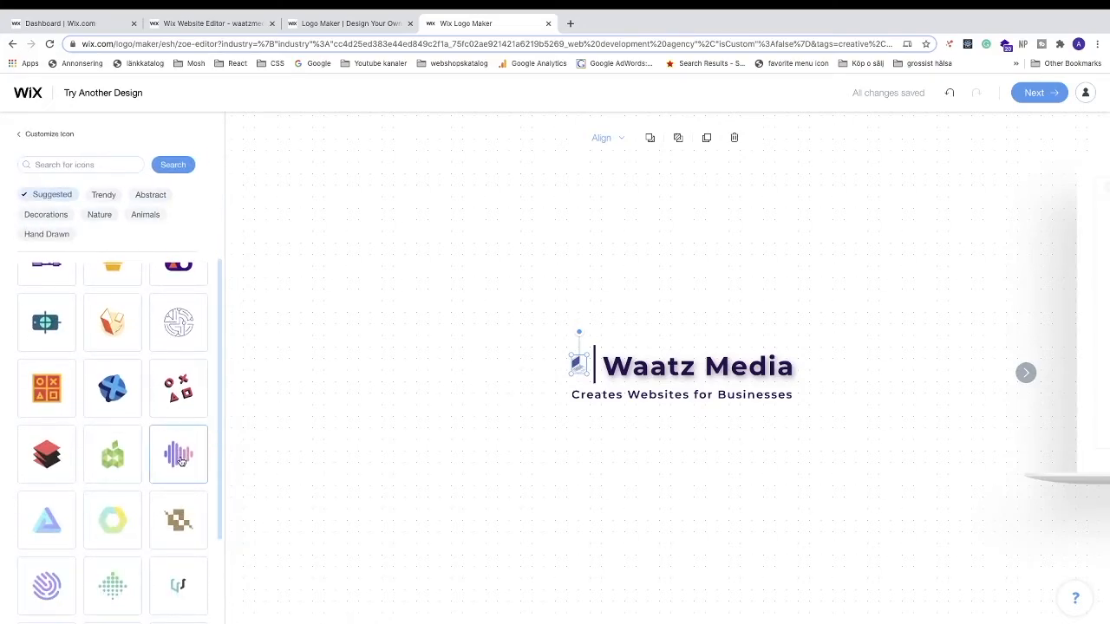
pyautogui.click(179, 460)
# Enlarge the sound wave icon beside the vertical line to about 64 px, and return to its customization settings
pyautogui.moveTo(568, 373); pyautogui.dragTo(564, 382)
pyautogui.moveTo(565, 375); pyautogui.dragTo(560, 380)
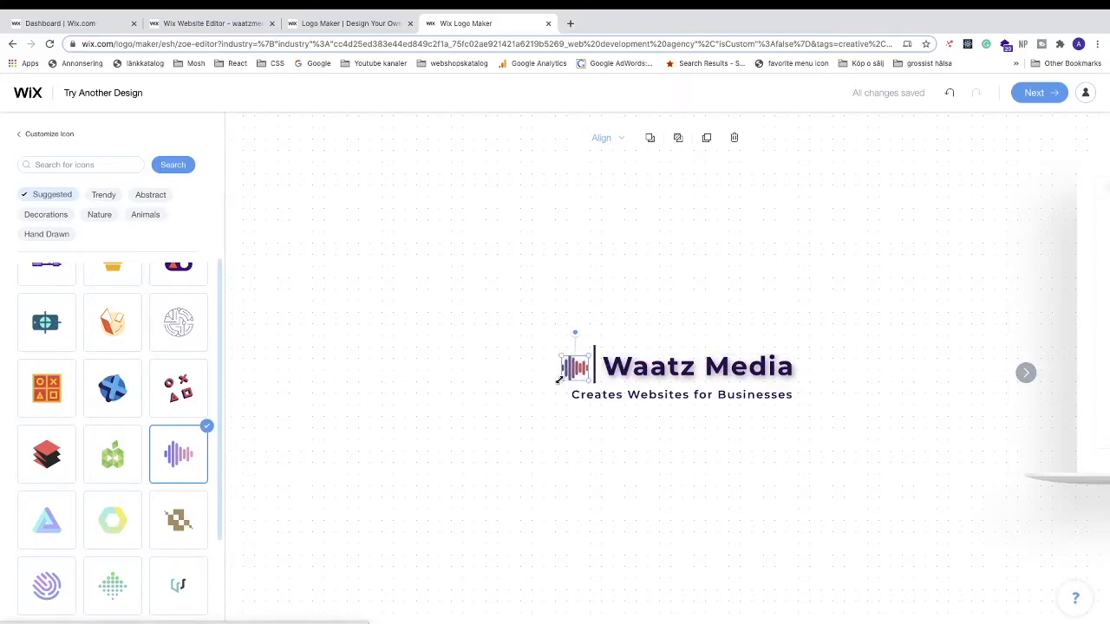
pyautogui.scroll(-15, 174, 362)
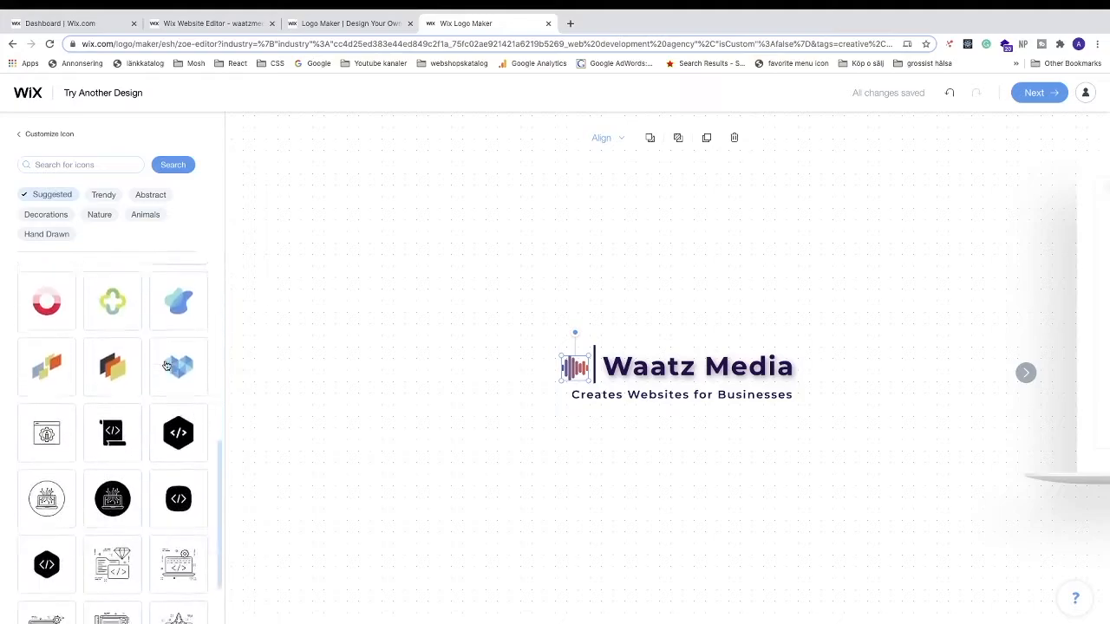
pyautogui.scroll(15, 166, 365)
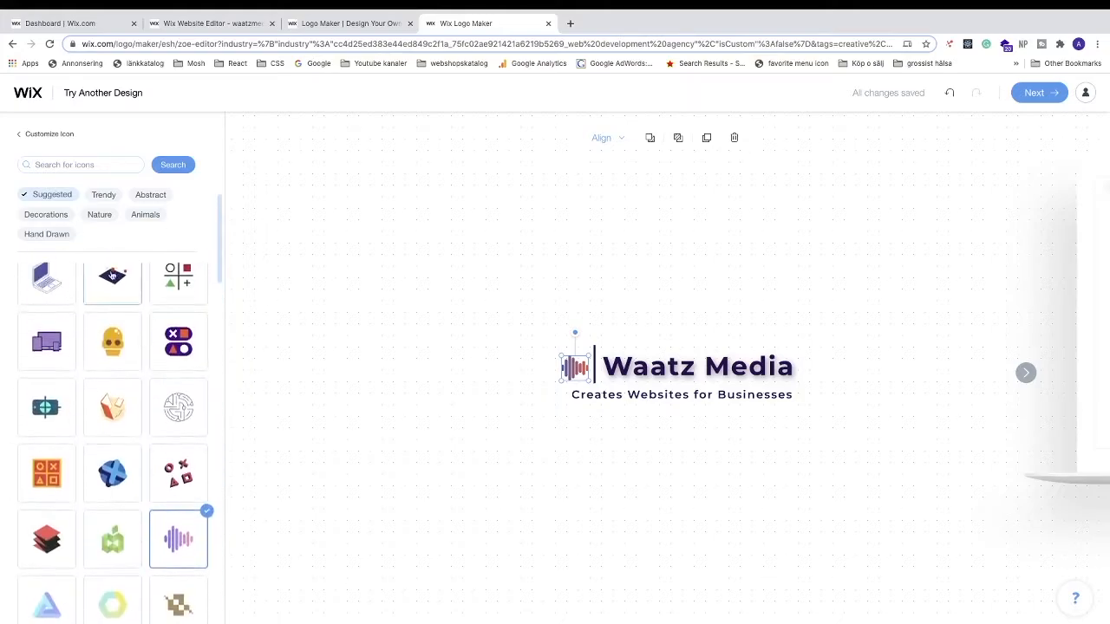
pyautogui.click(45, 135)
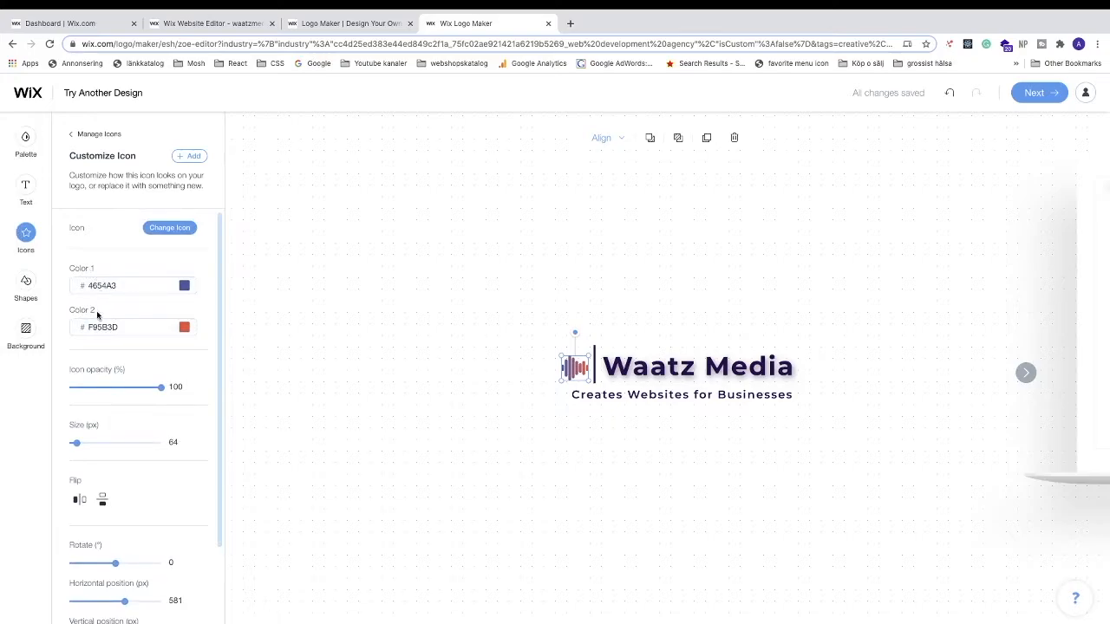
# Set the sound wave icon's opacity to 82% and try flipping the icon
pyautogui.scroll(-1, 119, 326)
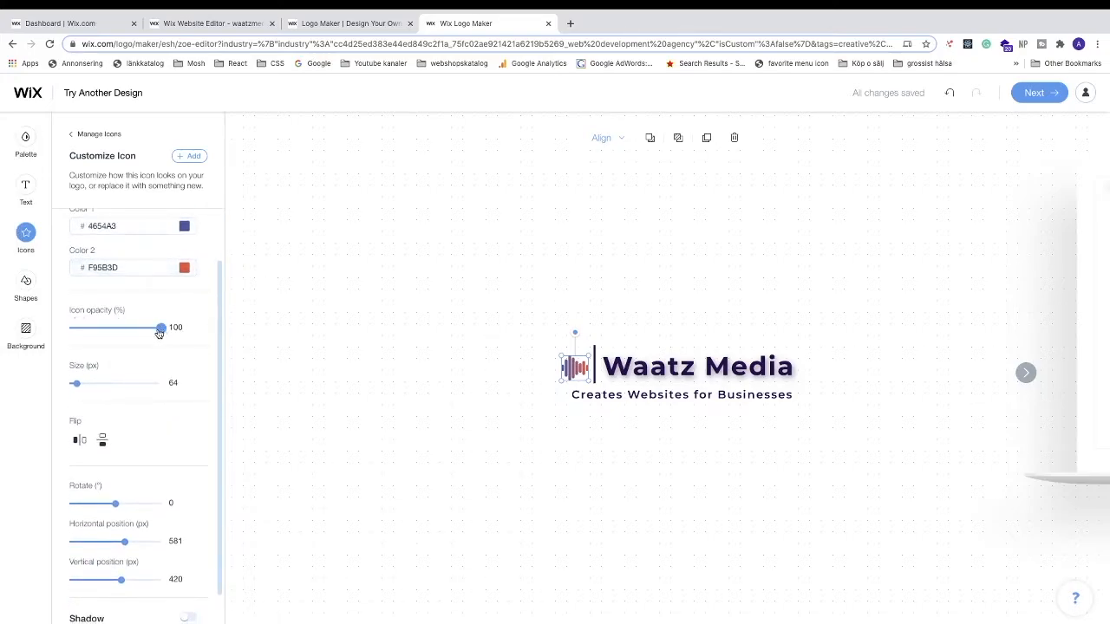
pyautogui.moveTo(159, 333); pyautogui.dragTo(144, 336)
pyautogui.scroll(-1, 144, 338)
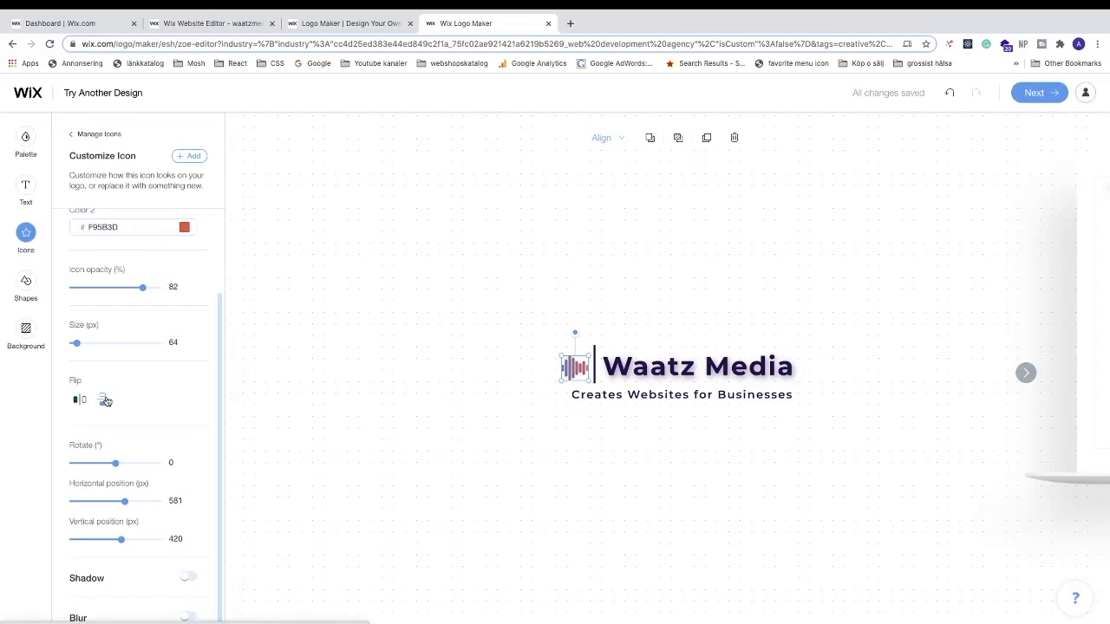
pyautogui.click(79, 400)
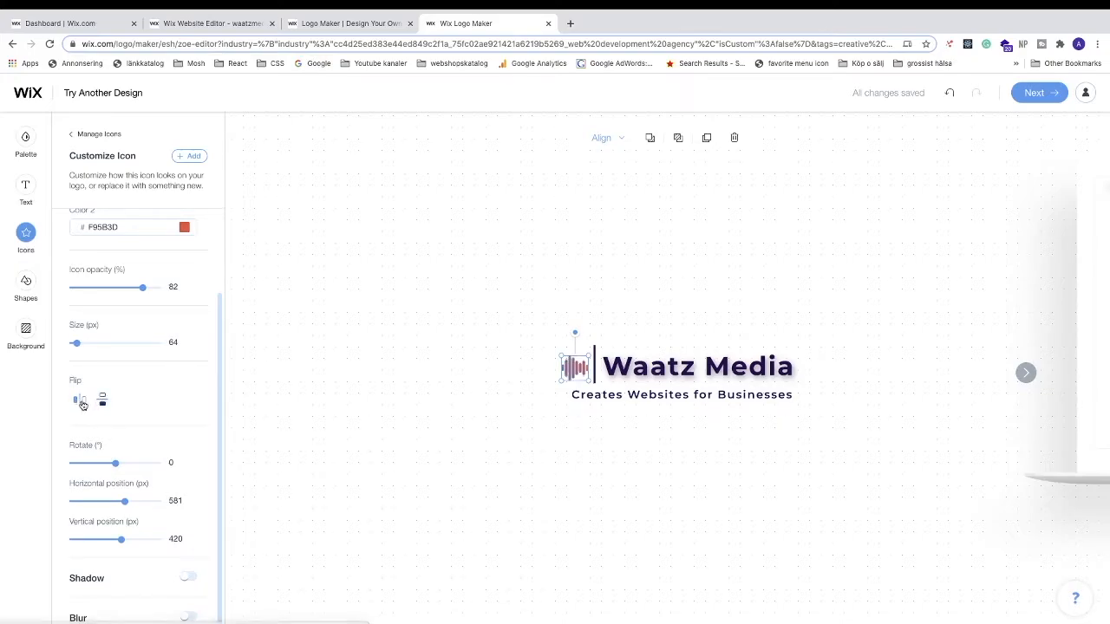
# Look over the customization settings of the logo's vertical line shape and the logo's background color option
pyautogui.scroll(-1, 82, 407)
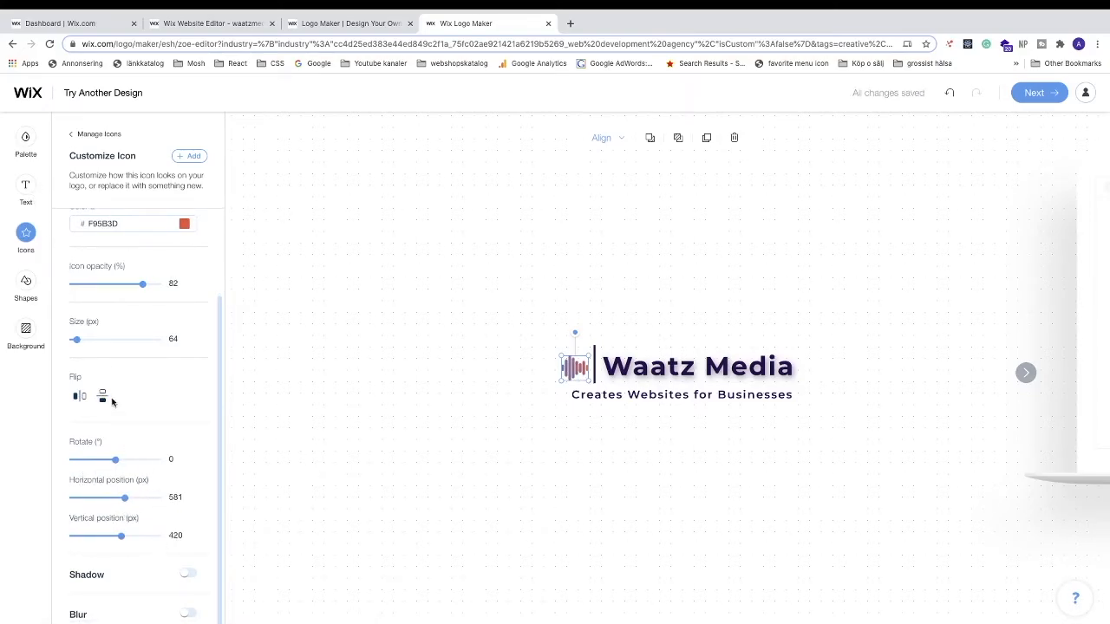
pyautogui.click(27, 292)
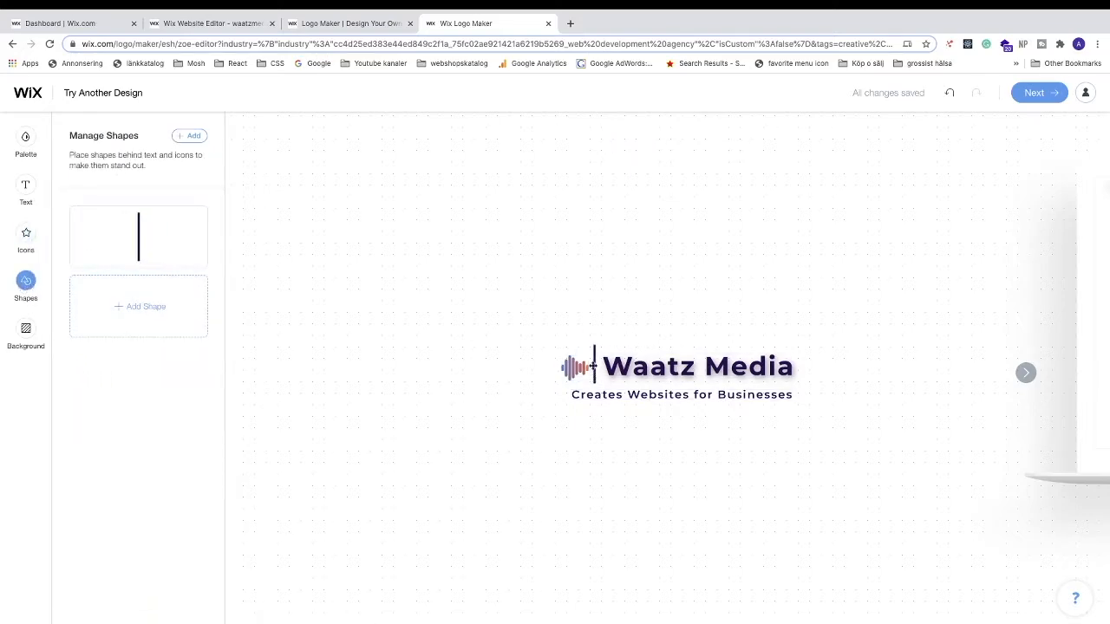
pyautogui.moveTo(163, 248)
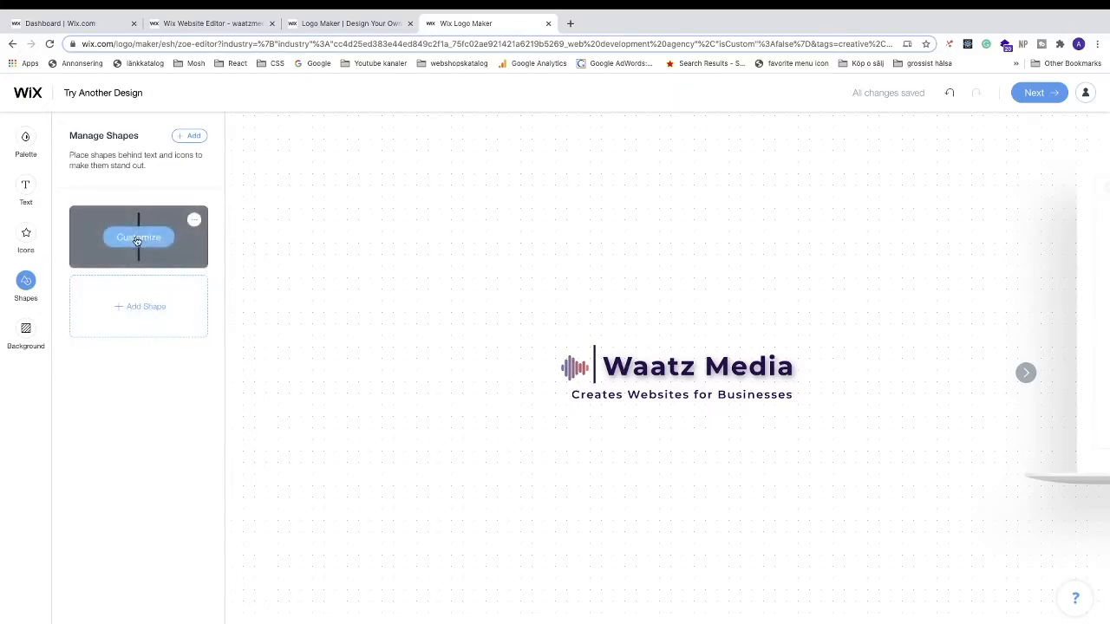
pyautogui.click(140, 239)
pyautogui.scroll(-3, 139, 369)
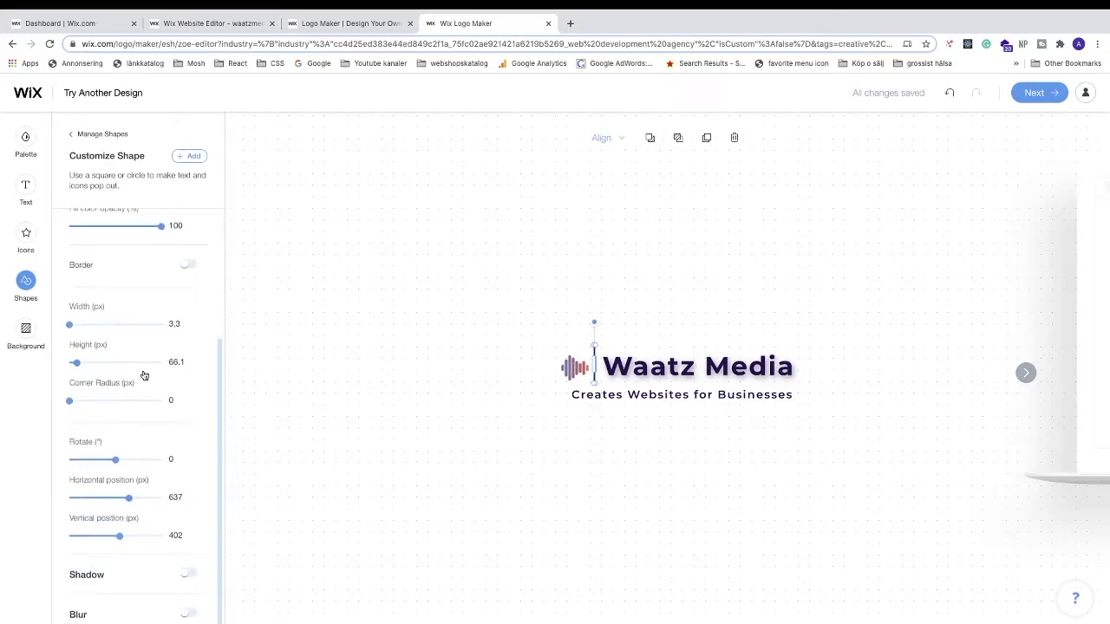
pyautogui.scroll(3, 144, 375)
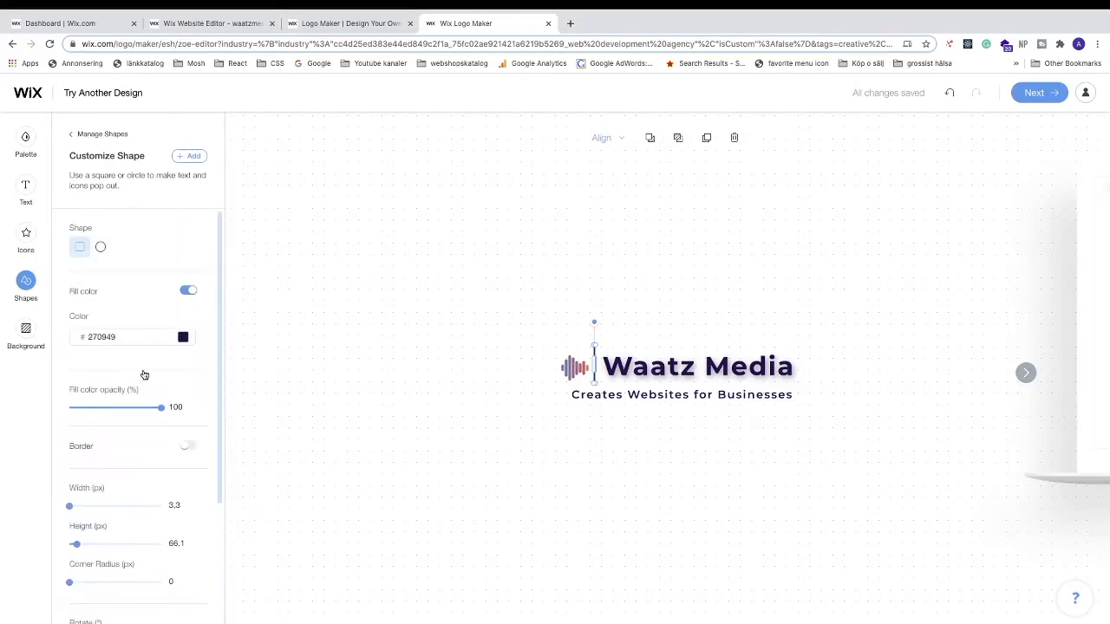
pyautogui.click(26, 329)
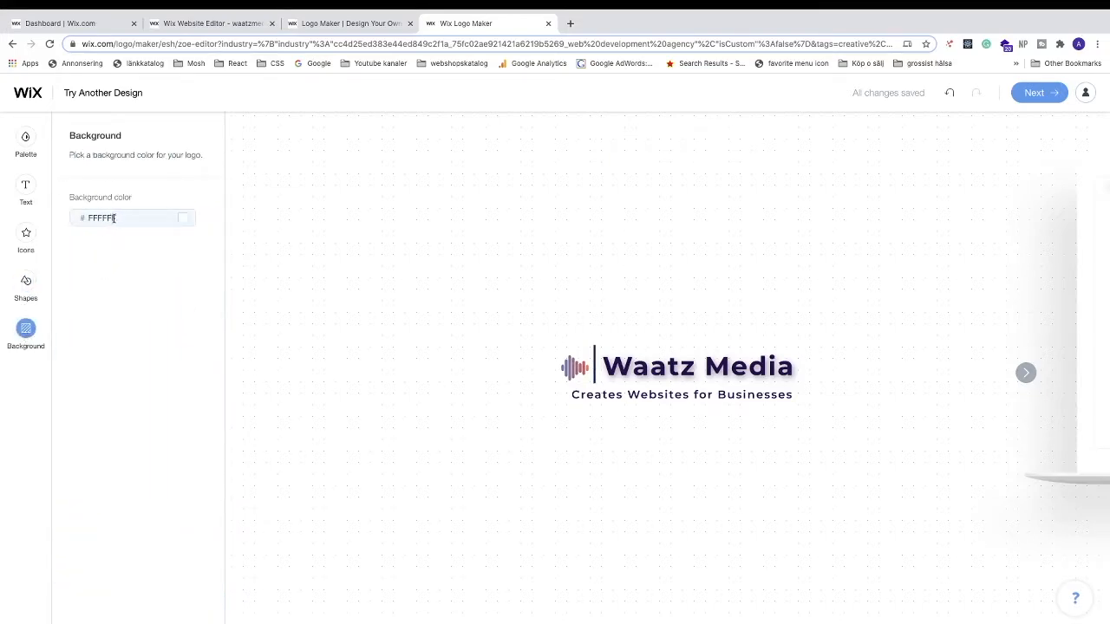
pyautogui.click(27, 280)
pyautogui.click(123, 237)
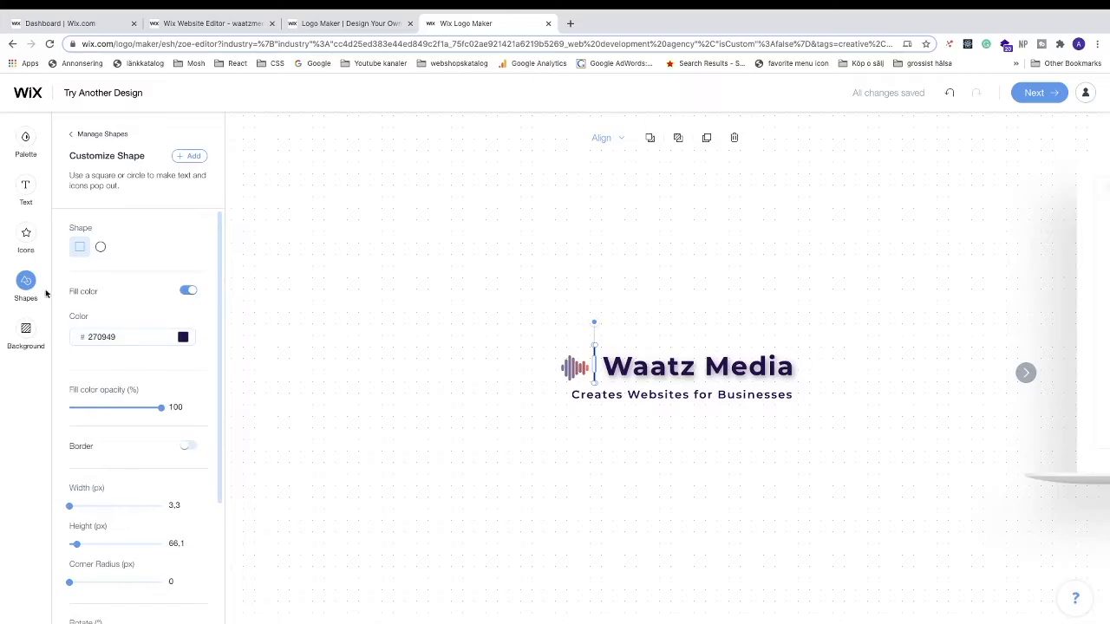
pyautogui.click(26, 237)
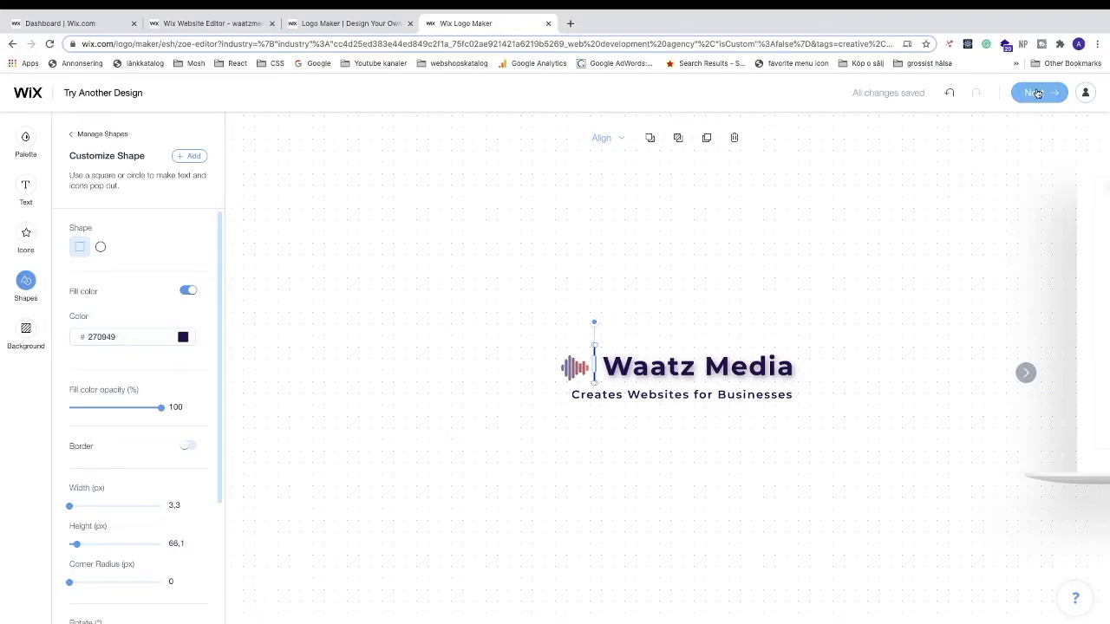
# Proceed with the finished logo and choose to get just a logo without a matching website
pyautogui.scroll(5, 1038, 93)
pyautogui.click(876, 129)
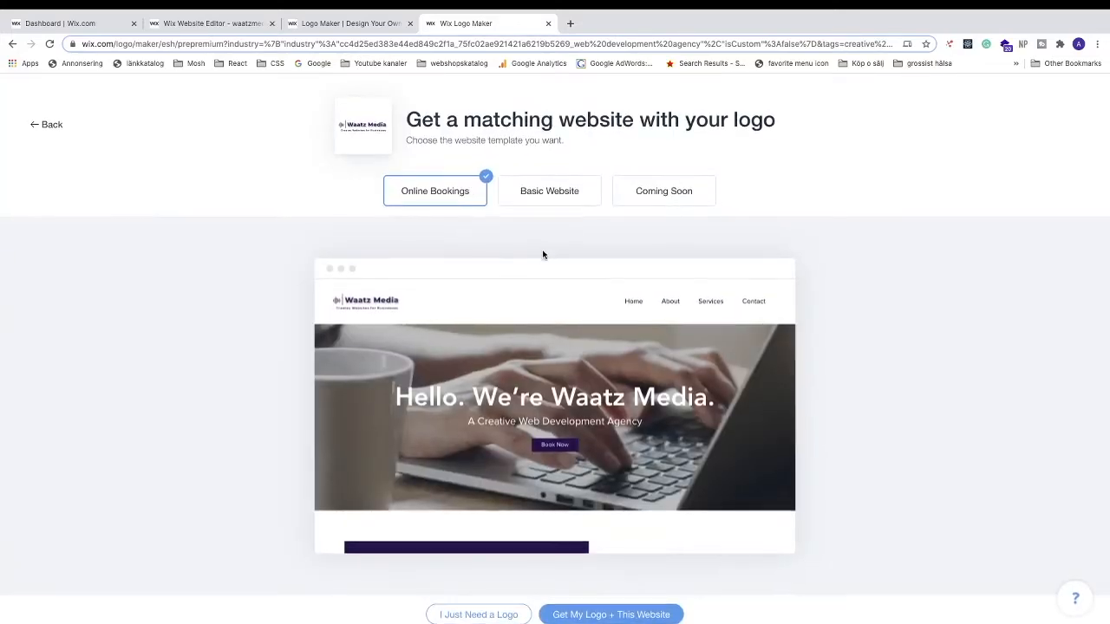
pyautogui.scroll(5, 486, 613)
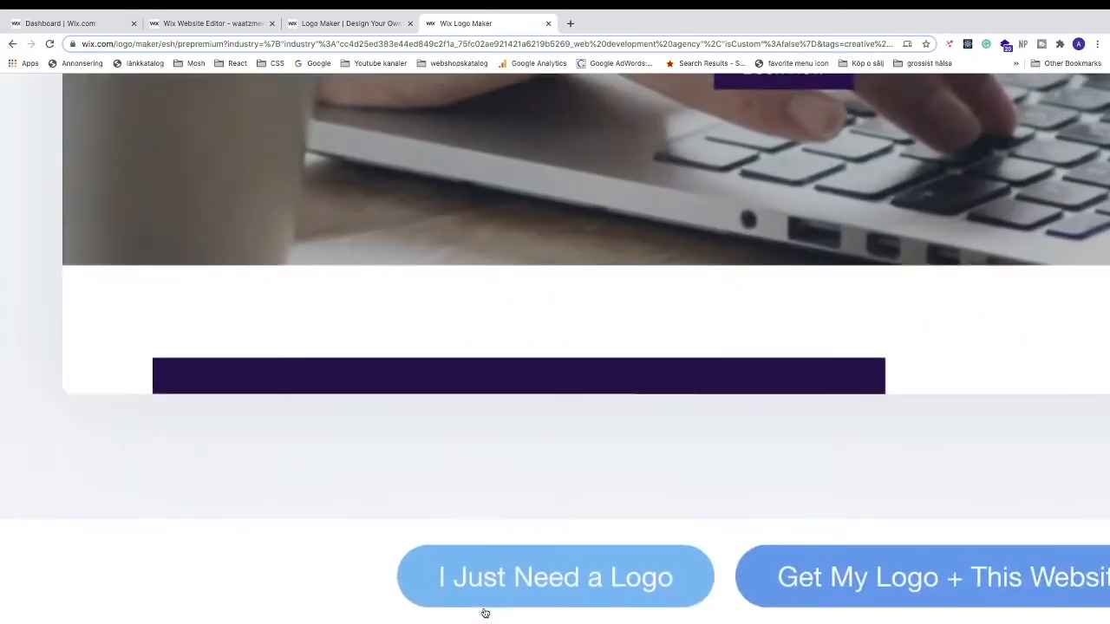
pyautogui.click(539, 588)
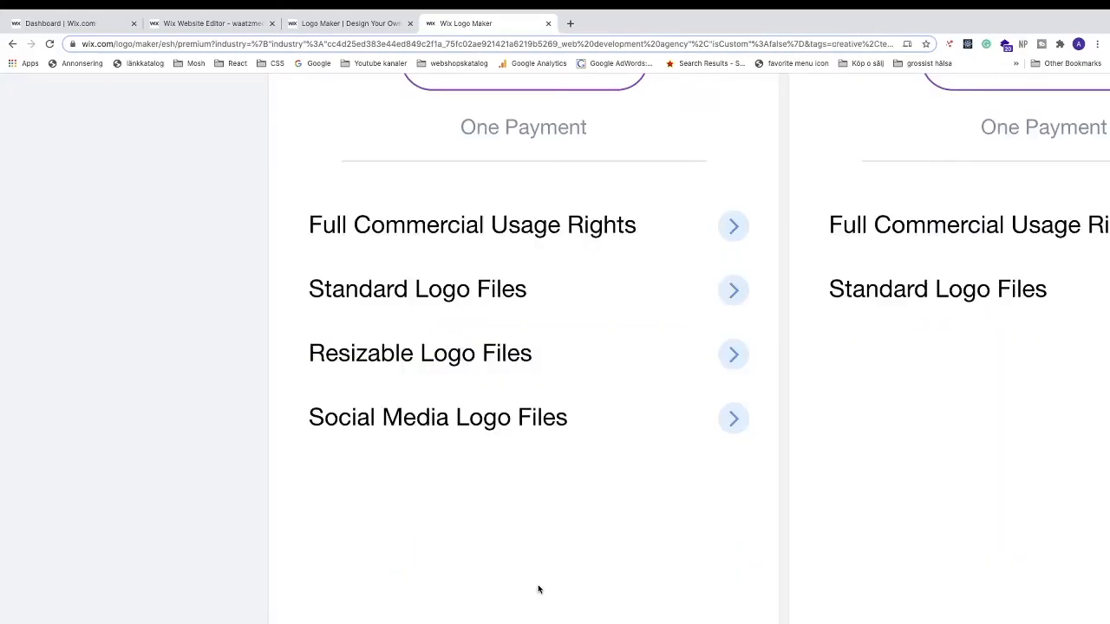
# Review the Advanced plan's usage rights and logo file packages, and download a free sample of the logo
pyautogui.scroll(-5, 539, 589)
pyautogui.scroll(-2, 538, 591)
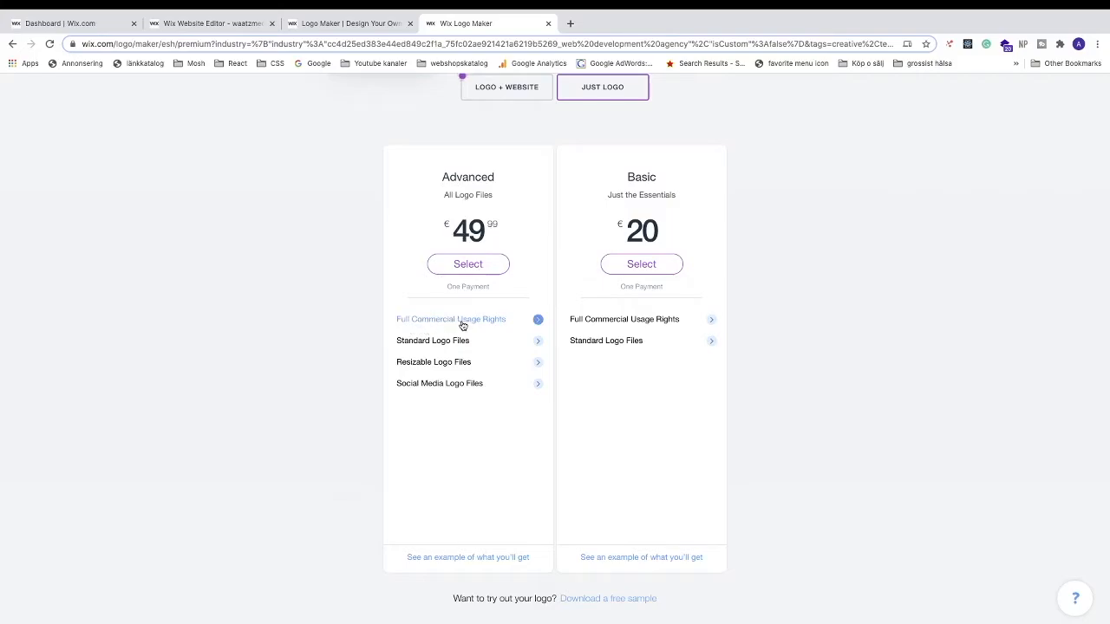
pyautogui.click(538, 321)
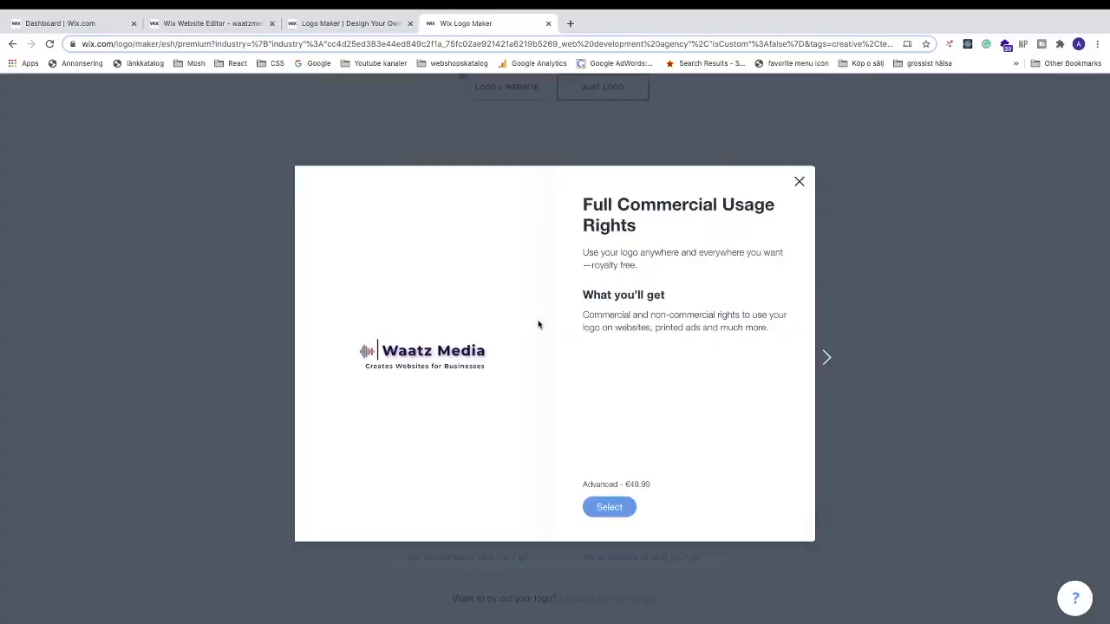
pyautogui.click(826, 358)
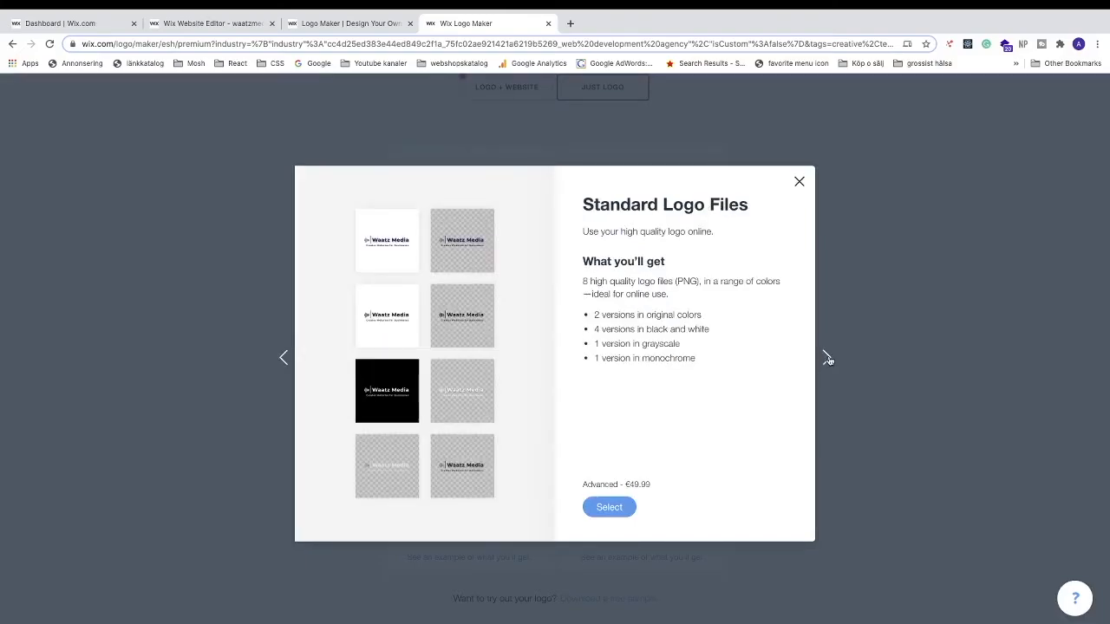
pyautogui.click(826, 358)
pyautogui.click(827, 358)
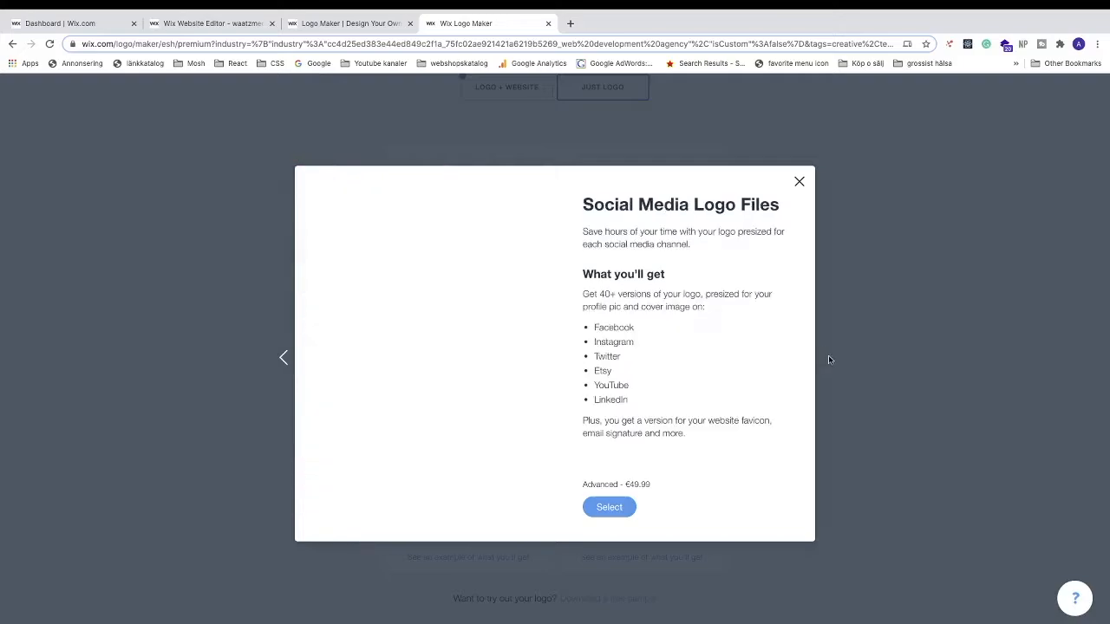
pyautogui.click(828, 360)
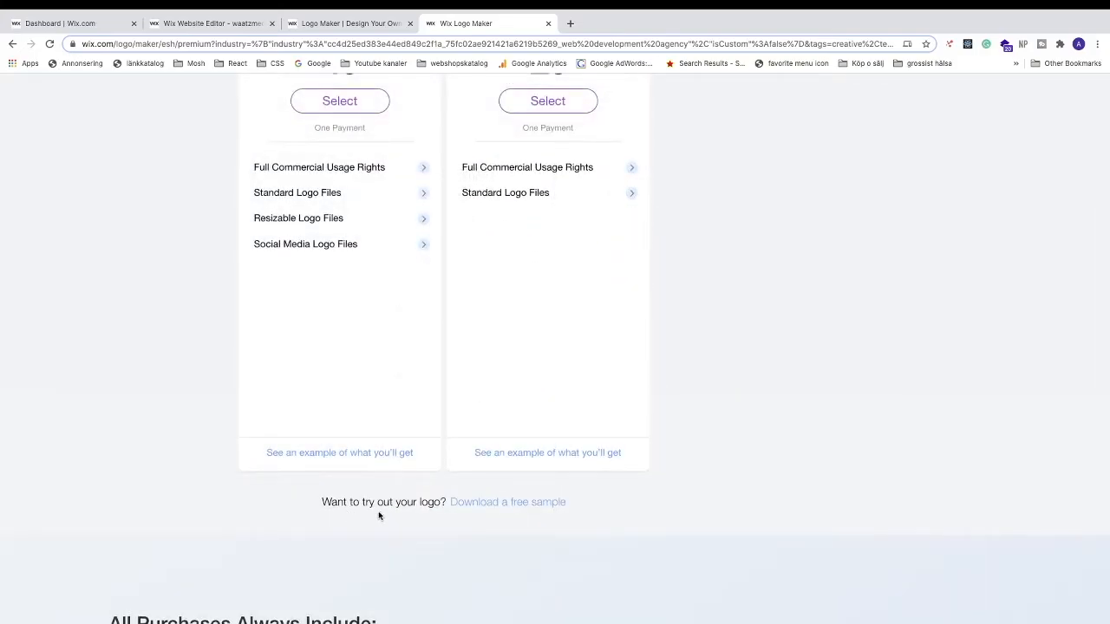
pyautogui.click(484, 503)
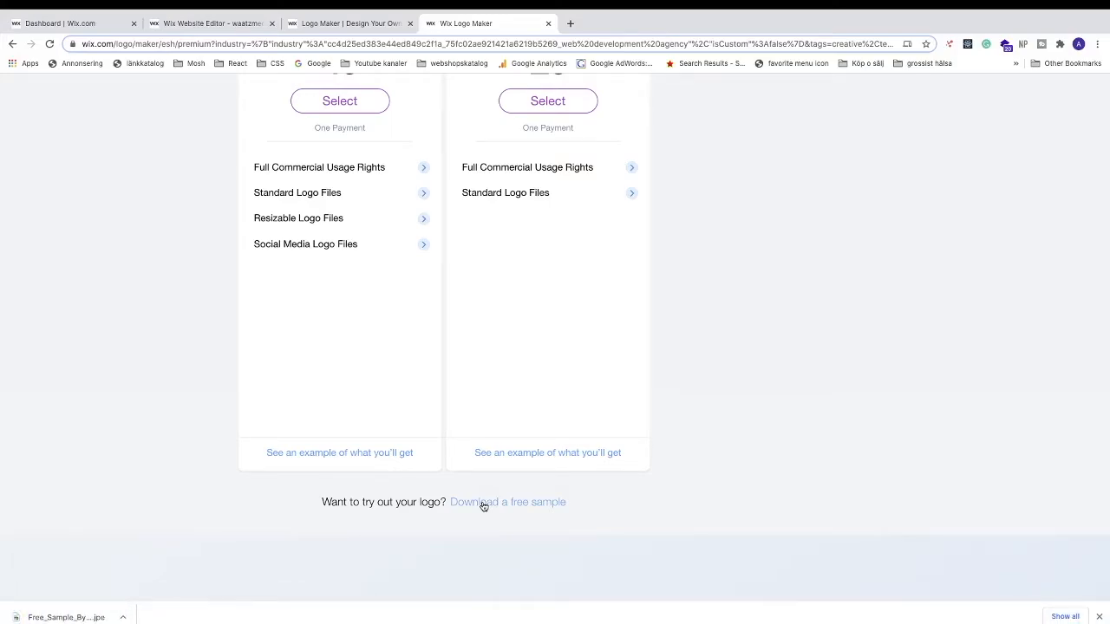
# Switch to the Wix Website Editor and delete the "WAATZ MEDIA" title and "Create Websites" tagline from the header
pyautogui.click(213, 24)
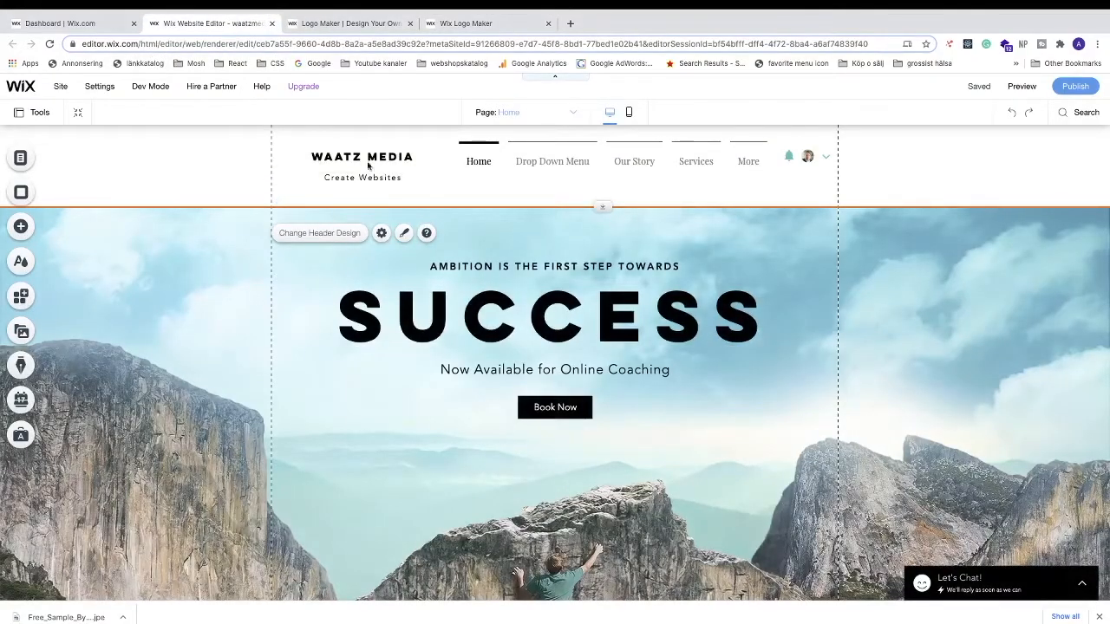
pyautogui.rightClick(349, 158)
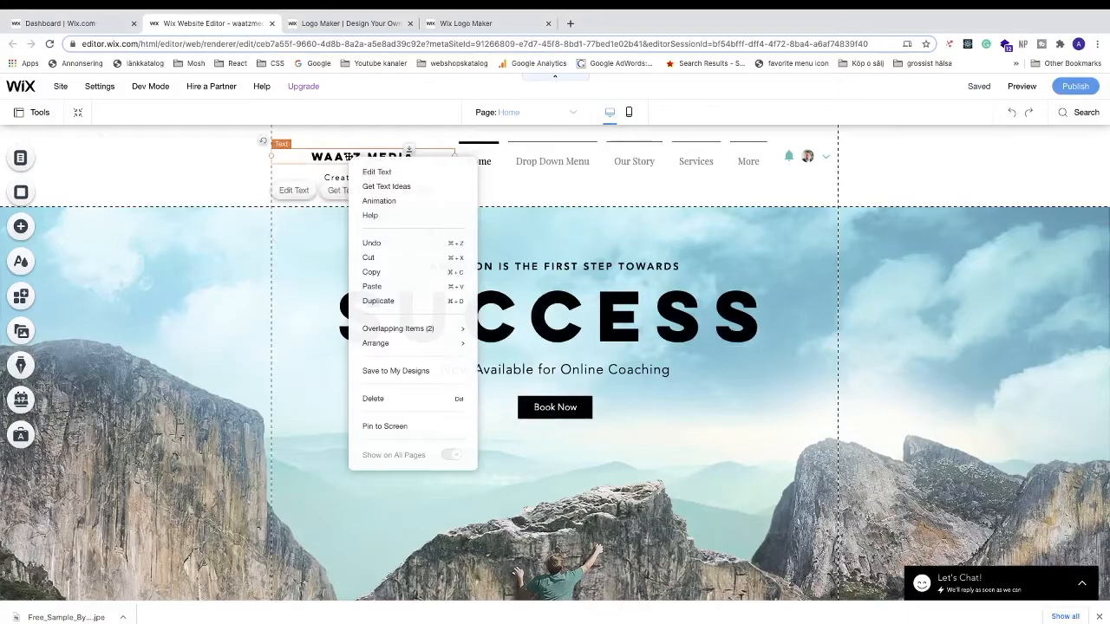
pyautogui.click(381, 399)
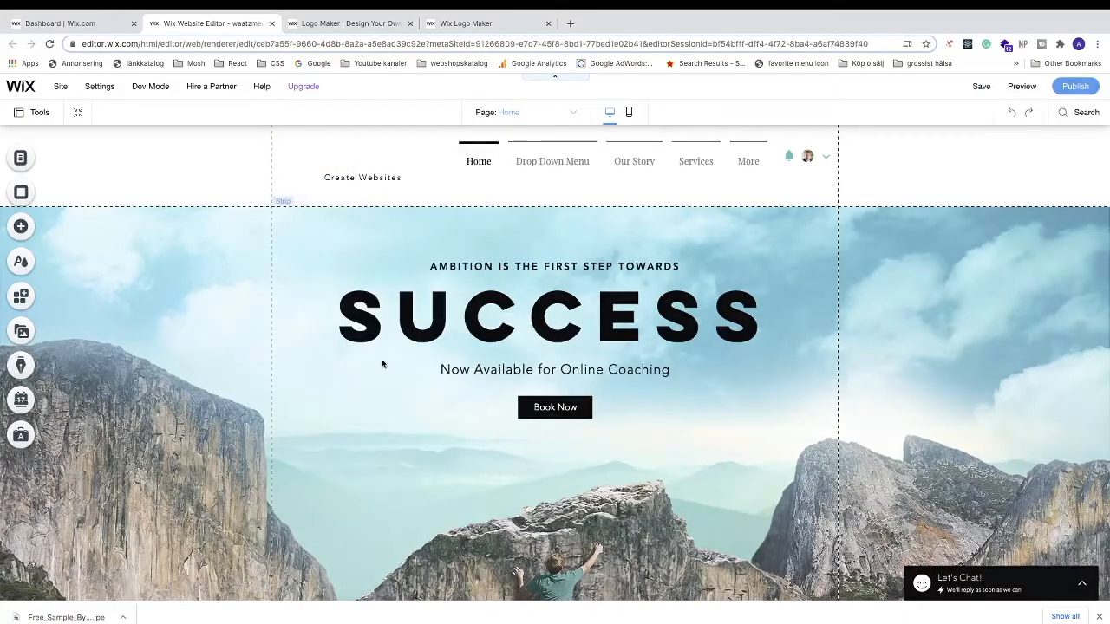
pyautogui.rightClick(357, 179)
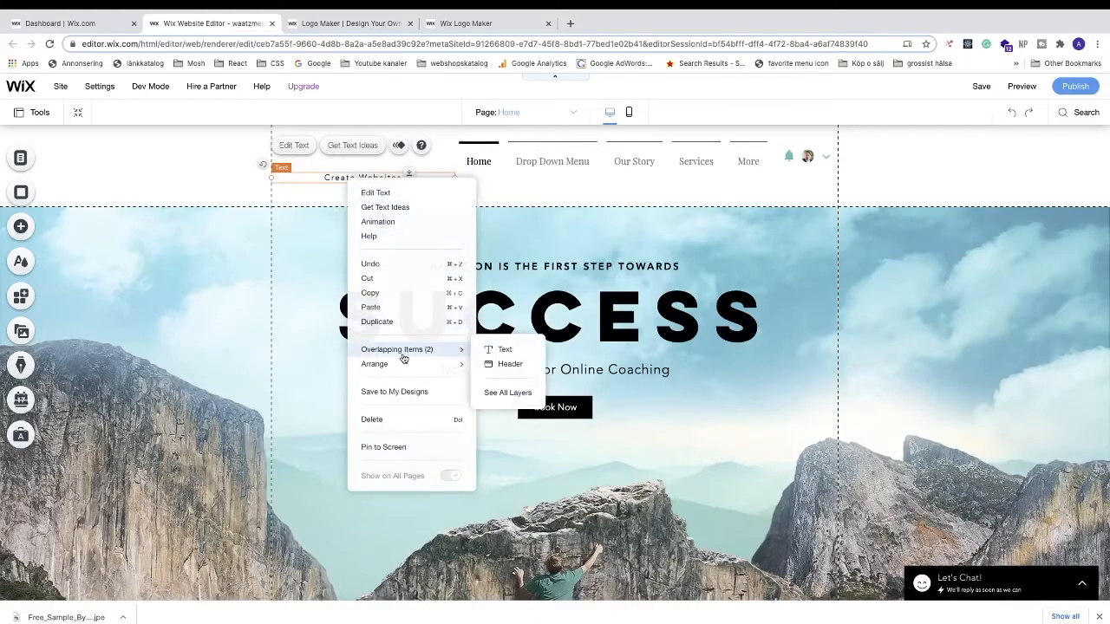
pyautogui.click(401, 419)
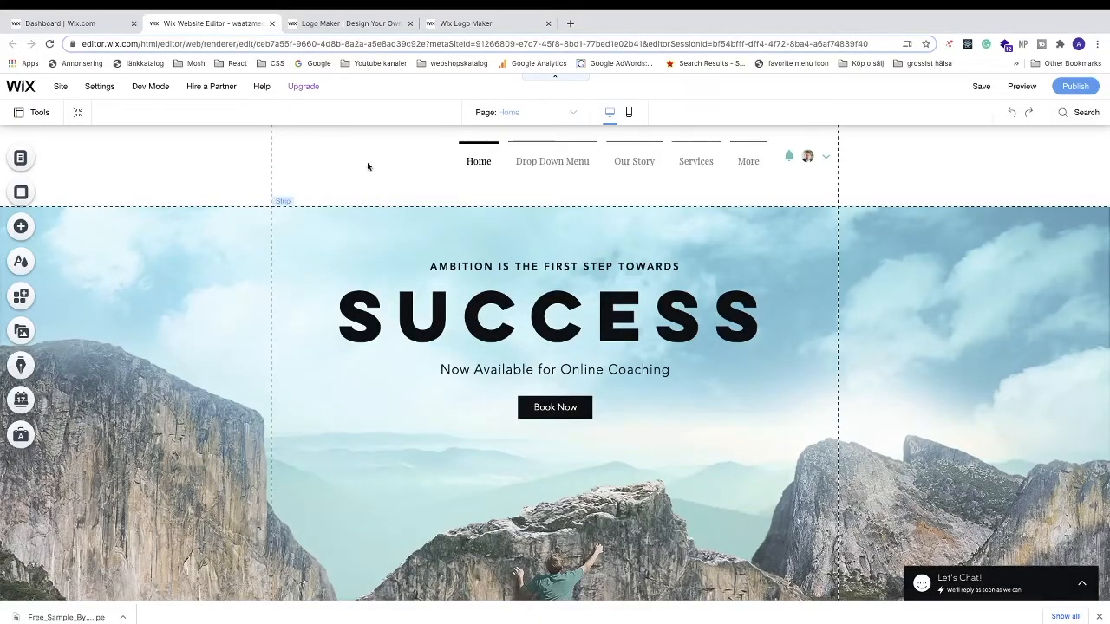
# Upload Free_Sample_By_Wix (1).jpeg from the Downloads folder to the site's image files
pyautogui.click(20, 227)
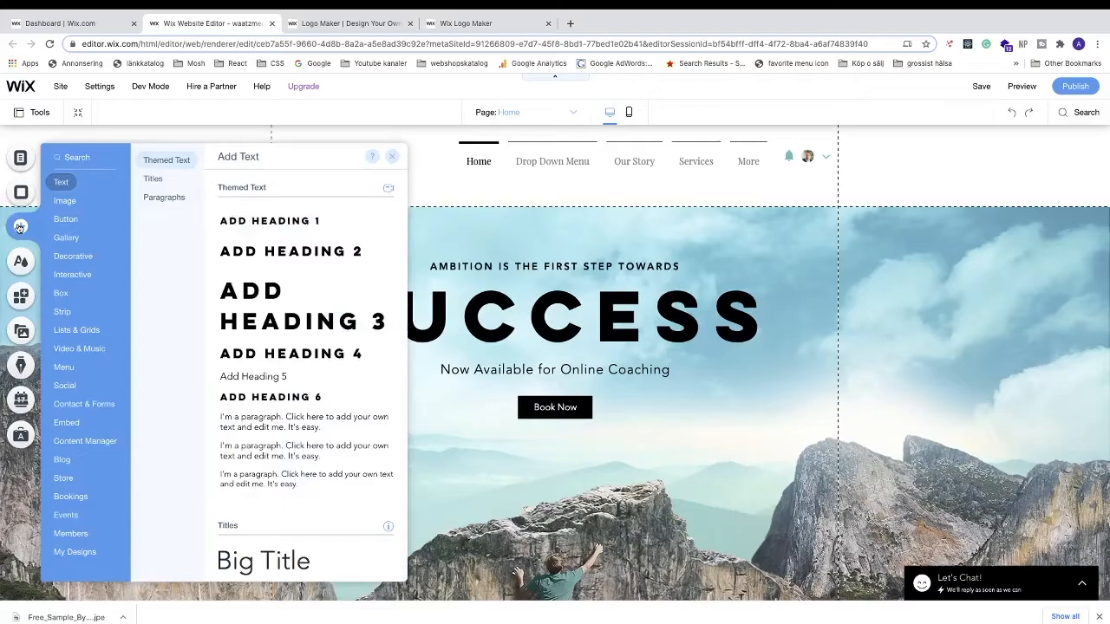
pyautogui.moveTo(71, 202)
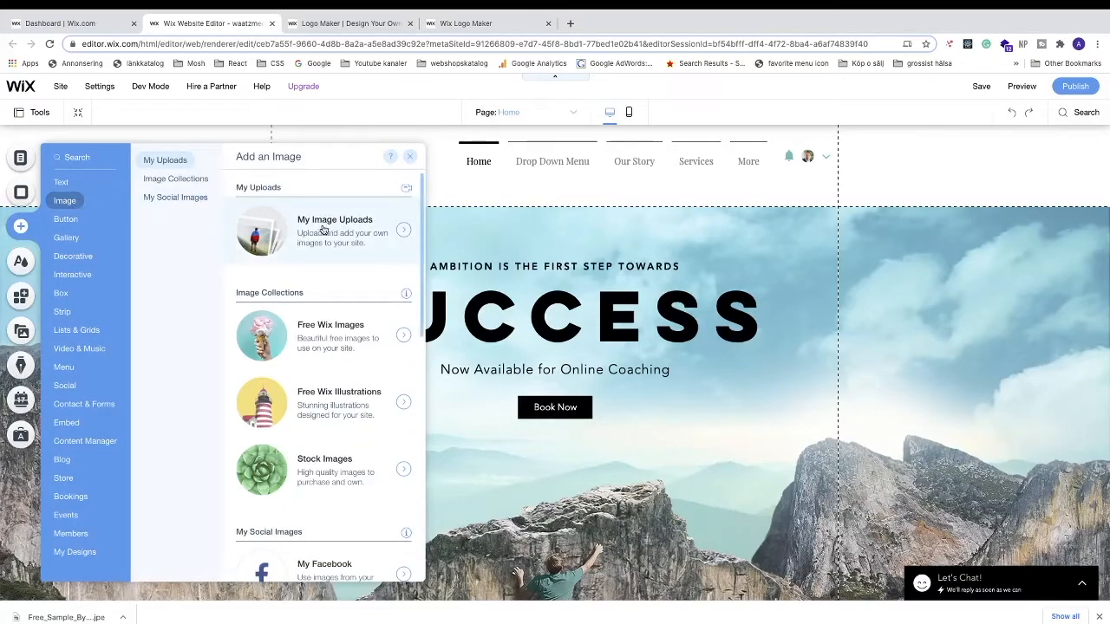
pyautogui.click(363, 227)
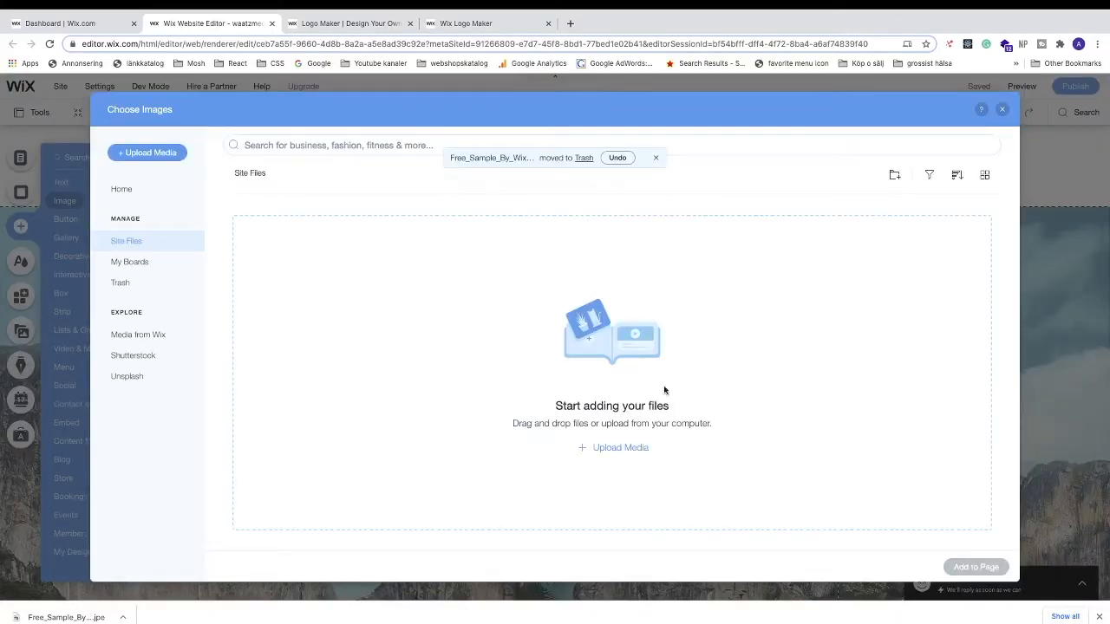
pyautogui.click(622, 449)
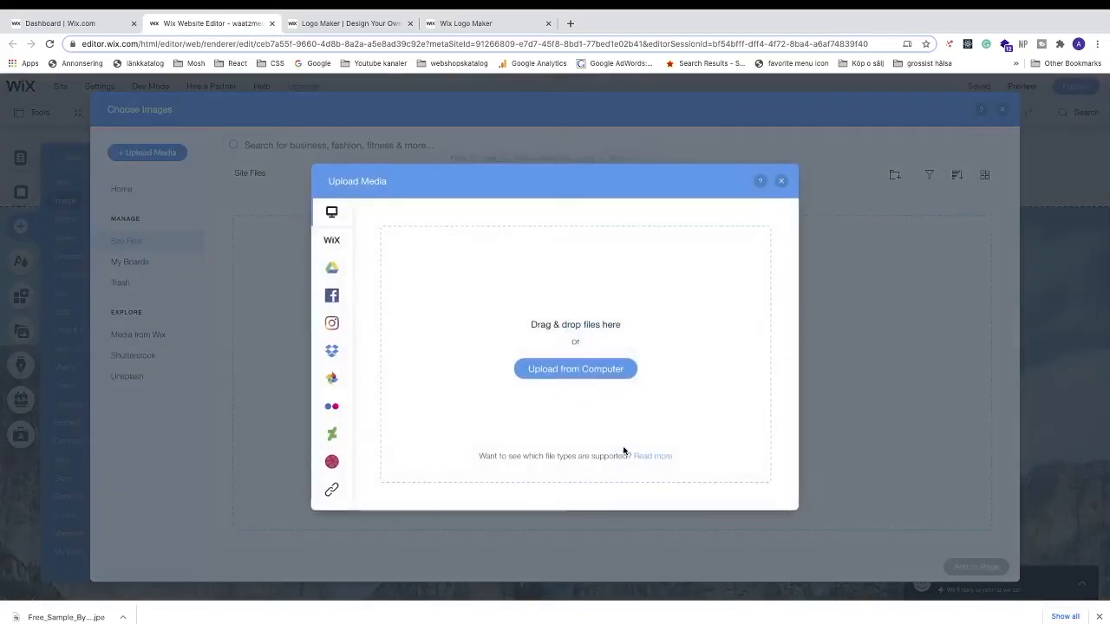
pyautogui.click(575, 369)
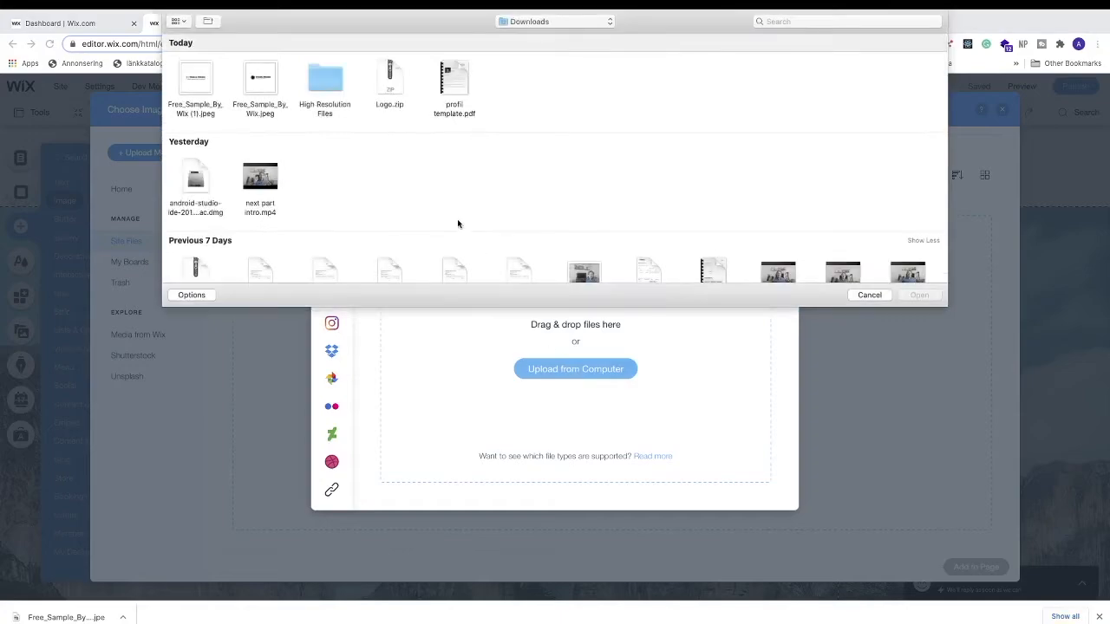
pyautogui.click(198, 112)
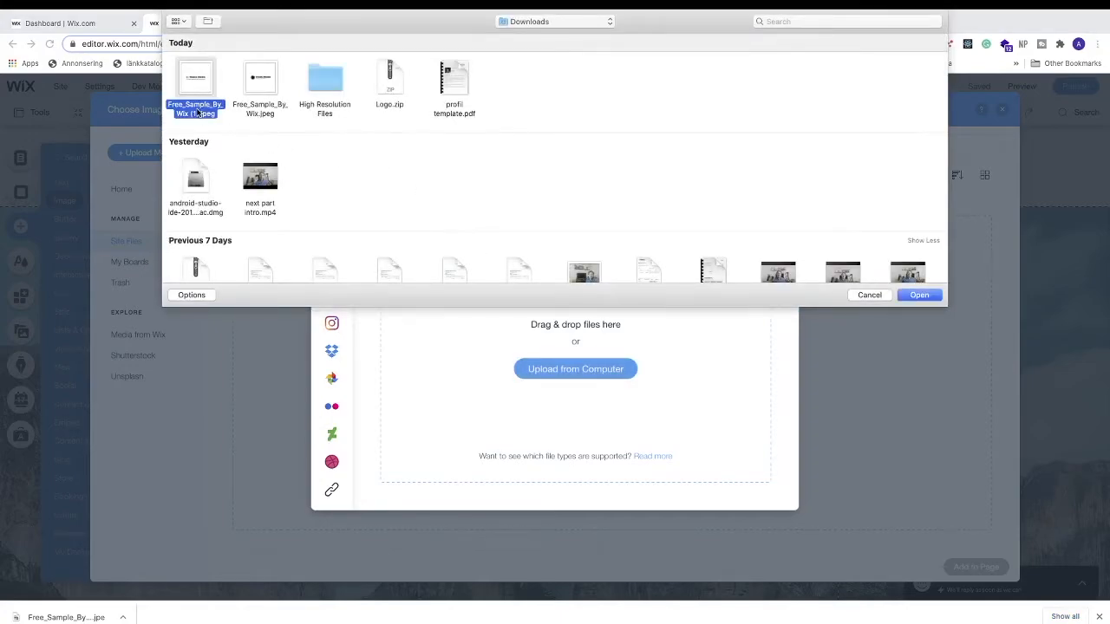
pyautogui.click(919, 298)
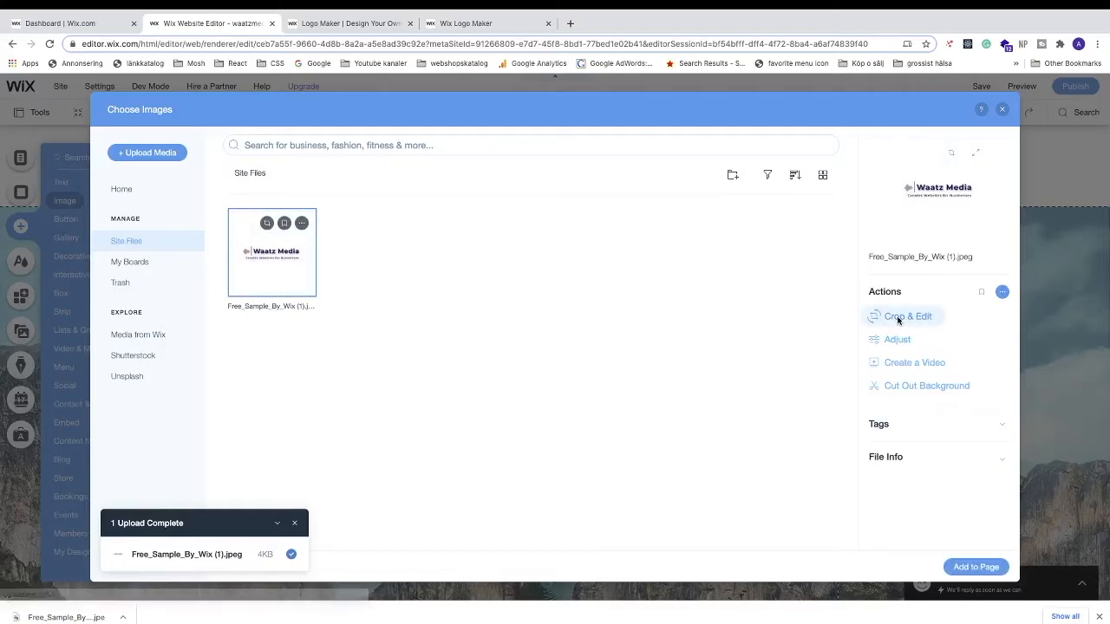
# Crop the empty space above and below the uploaded logo to about 198 × 81 px and save the edited image
pyautogui.click(898, 319)
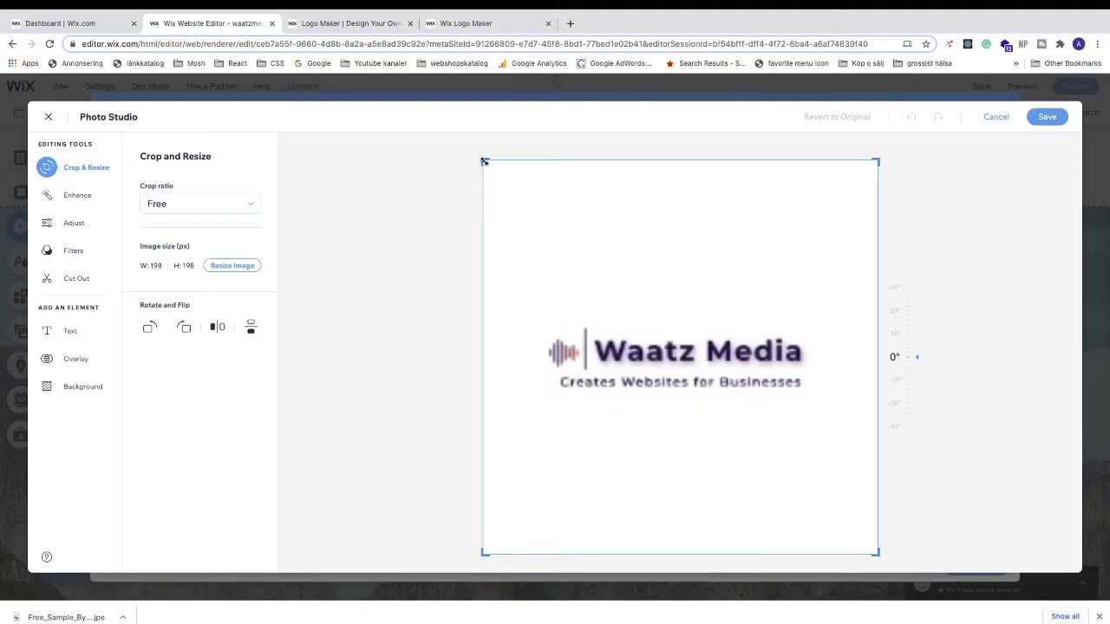
pyautogui.moveTo(484, 161); pyautogui.dragTo(483, 281)
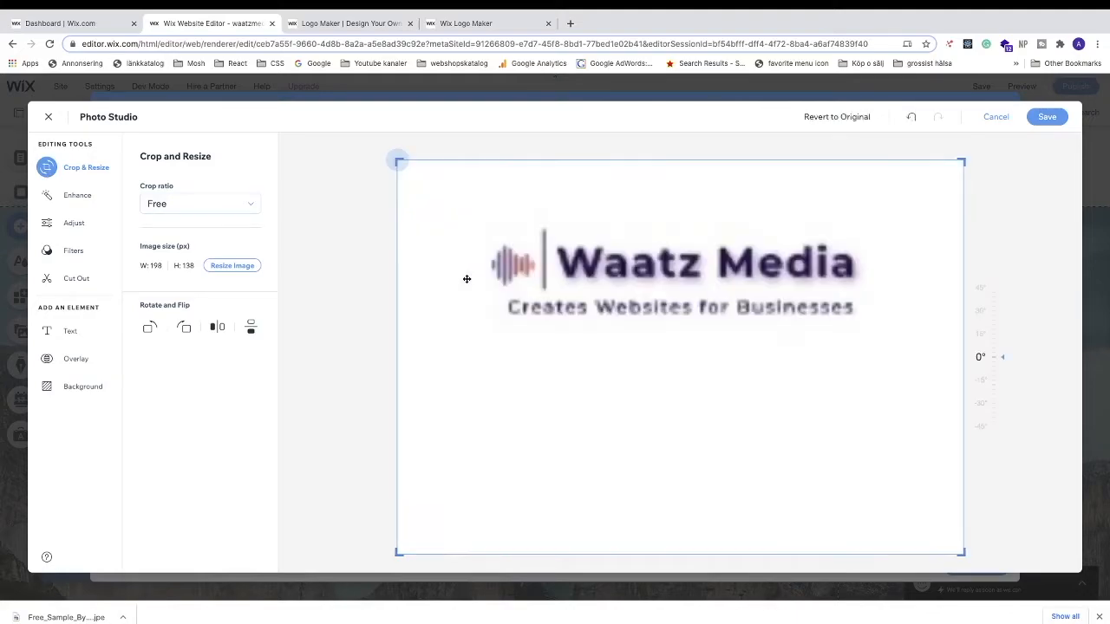
pyautogui.moveTo(397, 552); pyautogui.dragTo(384, 394)
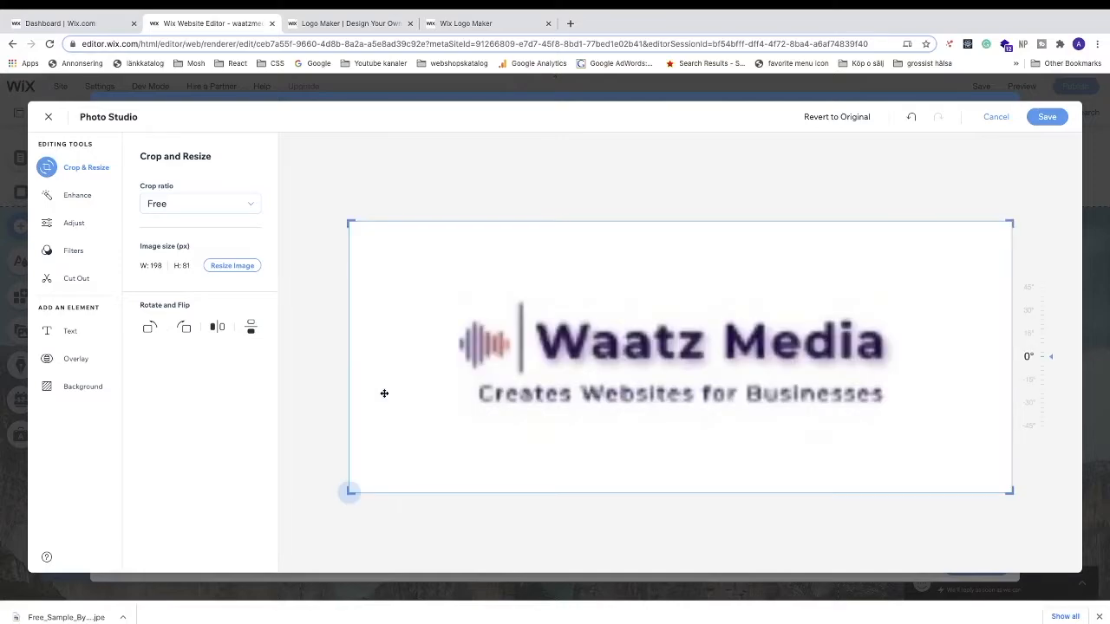
pyautogui.click(1057, 115)
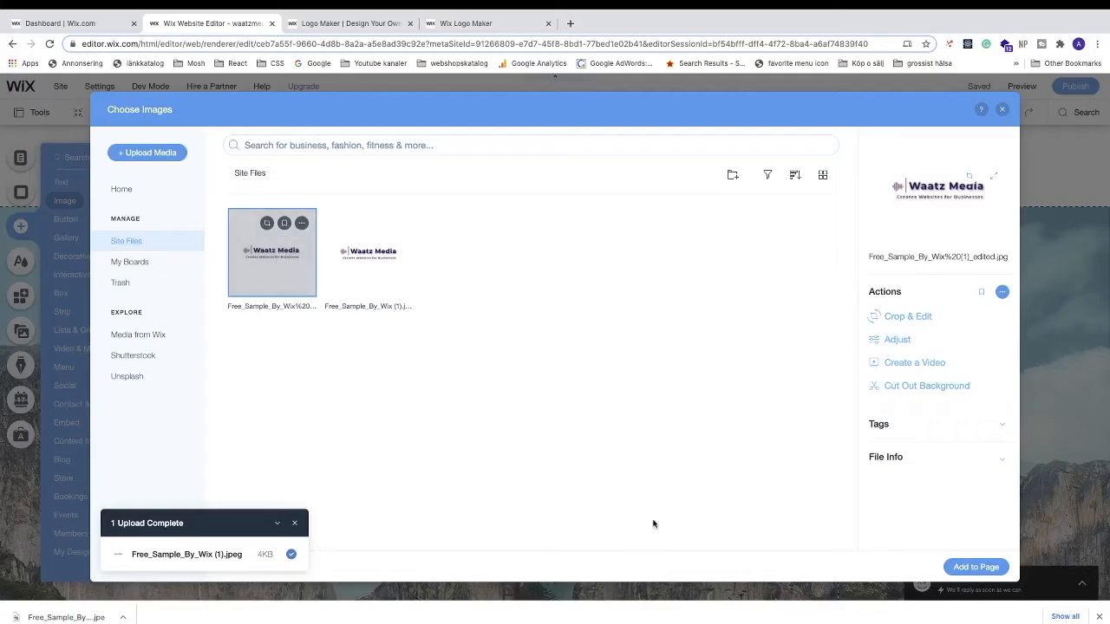
# Add the cropped logo image to the page and place it in the header beside the navigation menu
pyautogui.click(976, 568)
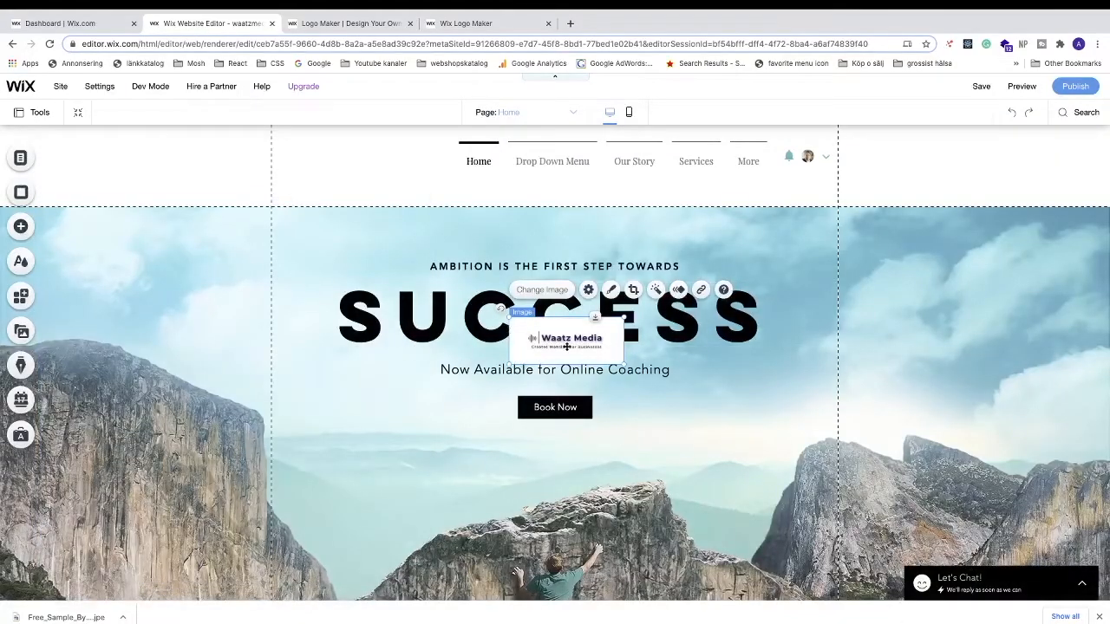
pyautogui.moveTo(585, 342); pyautogui.dragTo(387, 157)
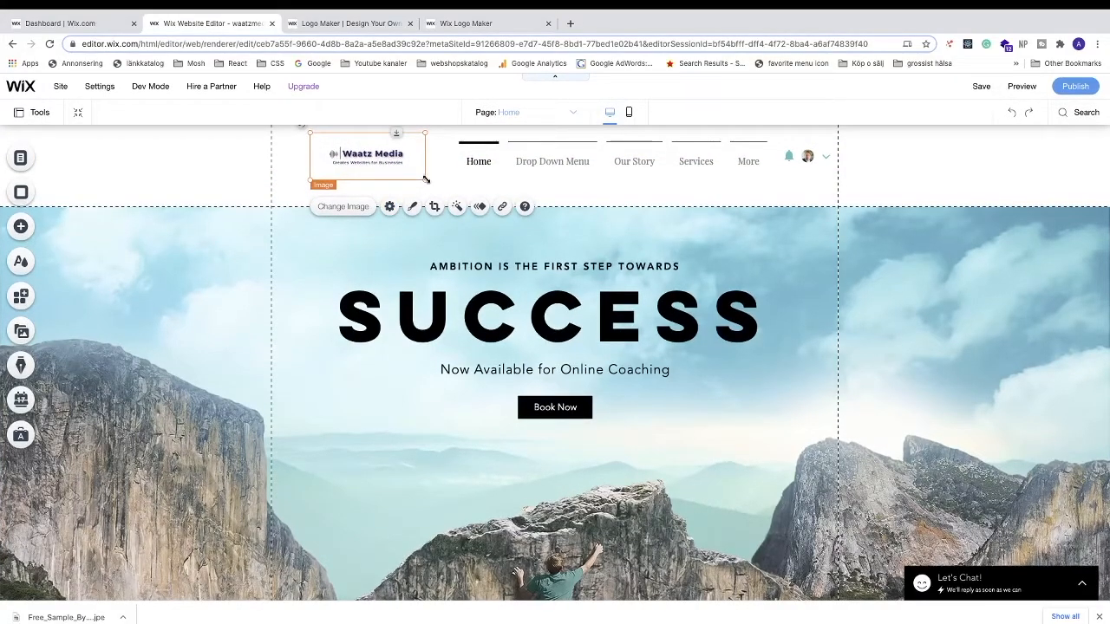
# Resize the header logo image and make it link to the Home page, opening in the current window
pyautogui.moveTo(424, 179); pyautogui.dragTo(390, 172)
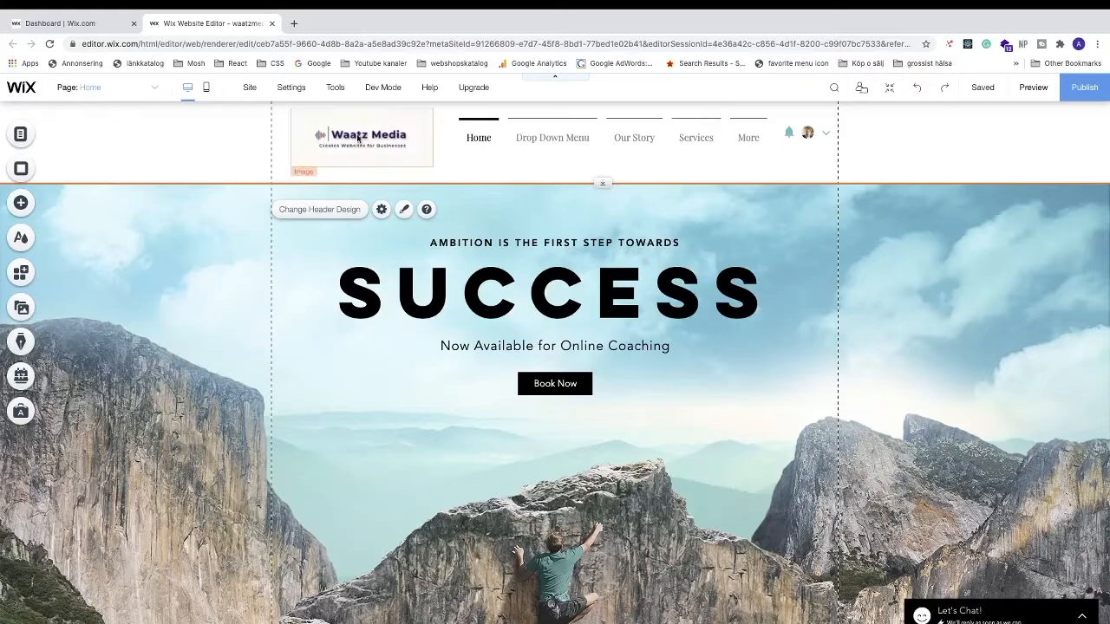
pyautogui.click(358, 139)
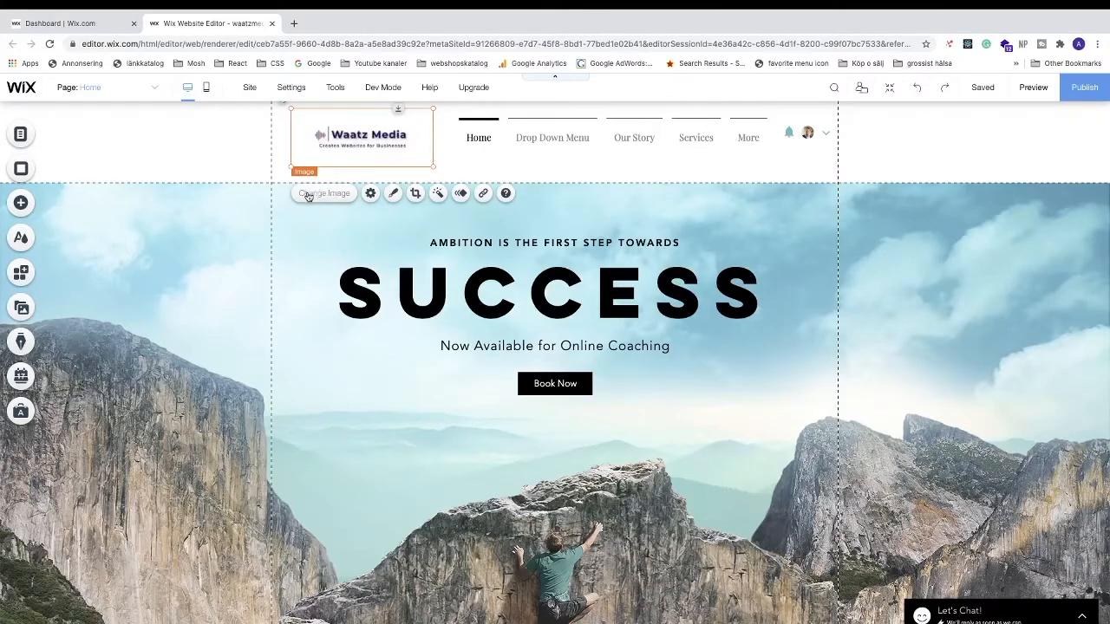
pyautogui.click(371, 194)
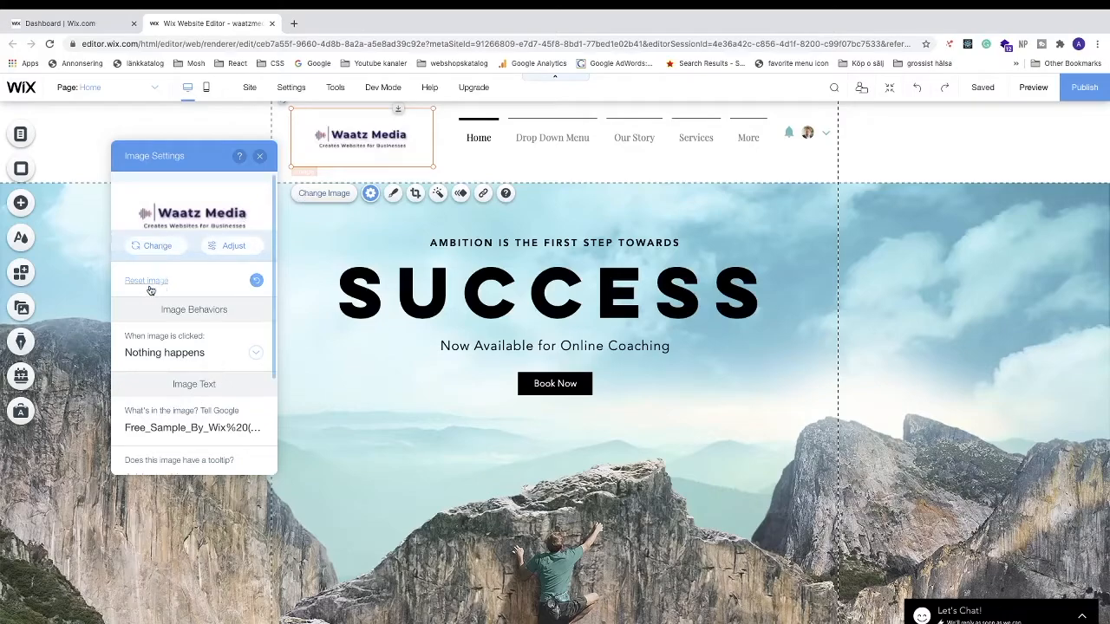
pyautogui.scroll(-1, 139, 279)
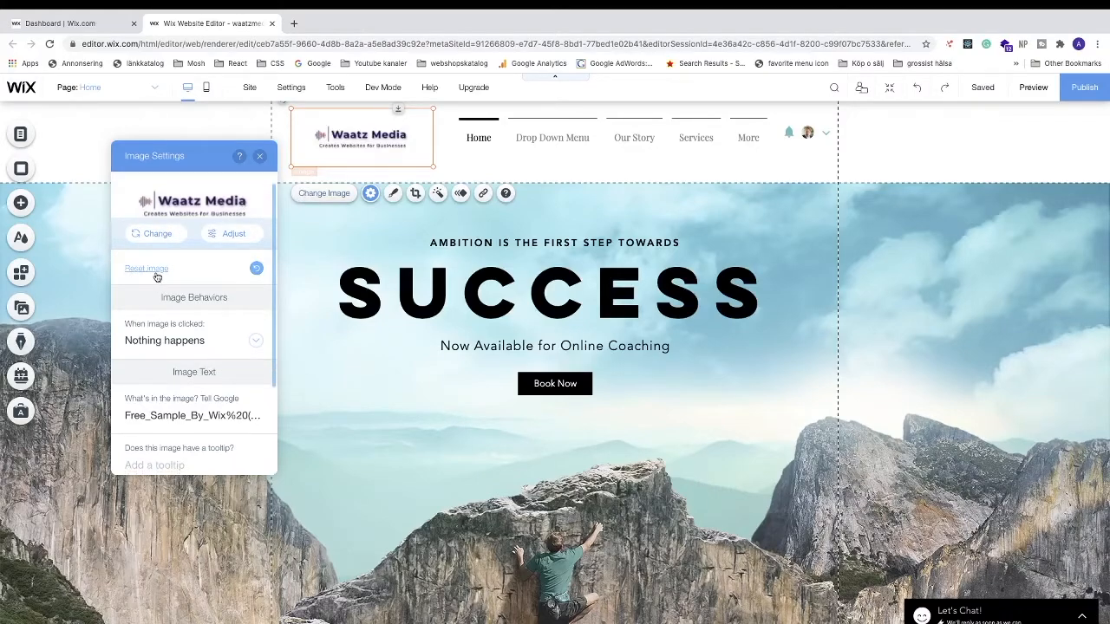
pyautogui.scroll(-2, 157, 277)
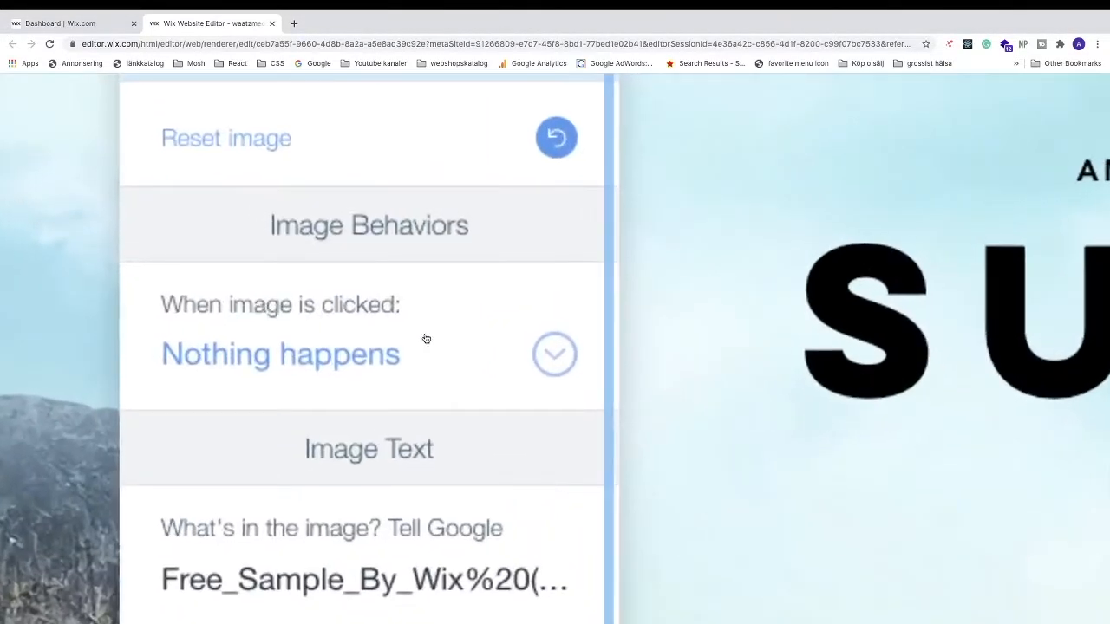
pyautogui.click(255, 305)
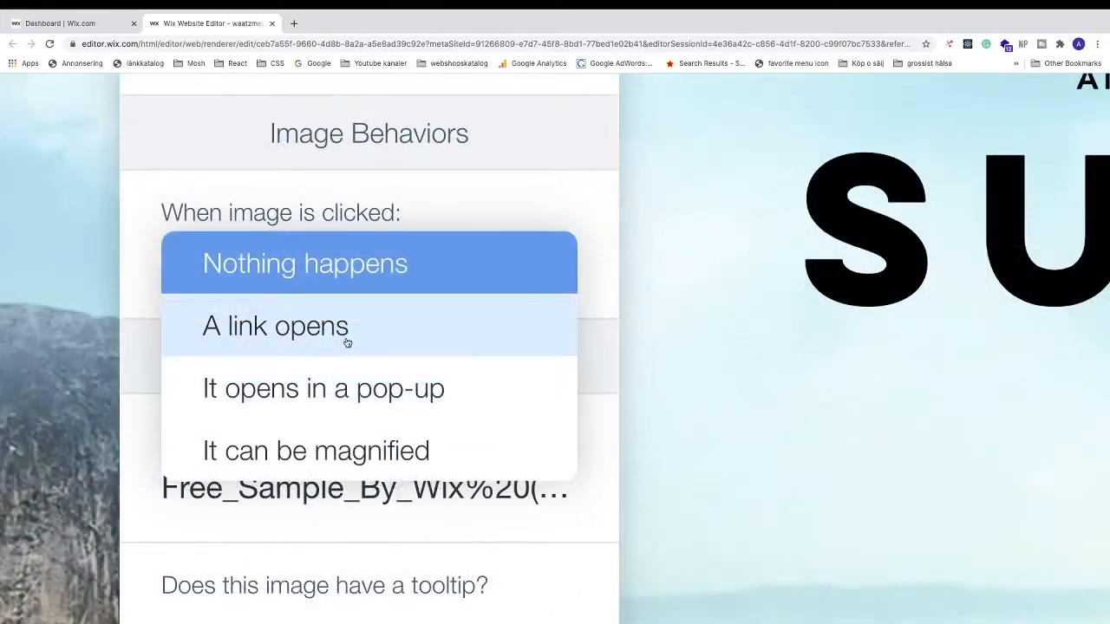
pyautogui.click(315, 331)
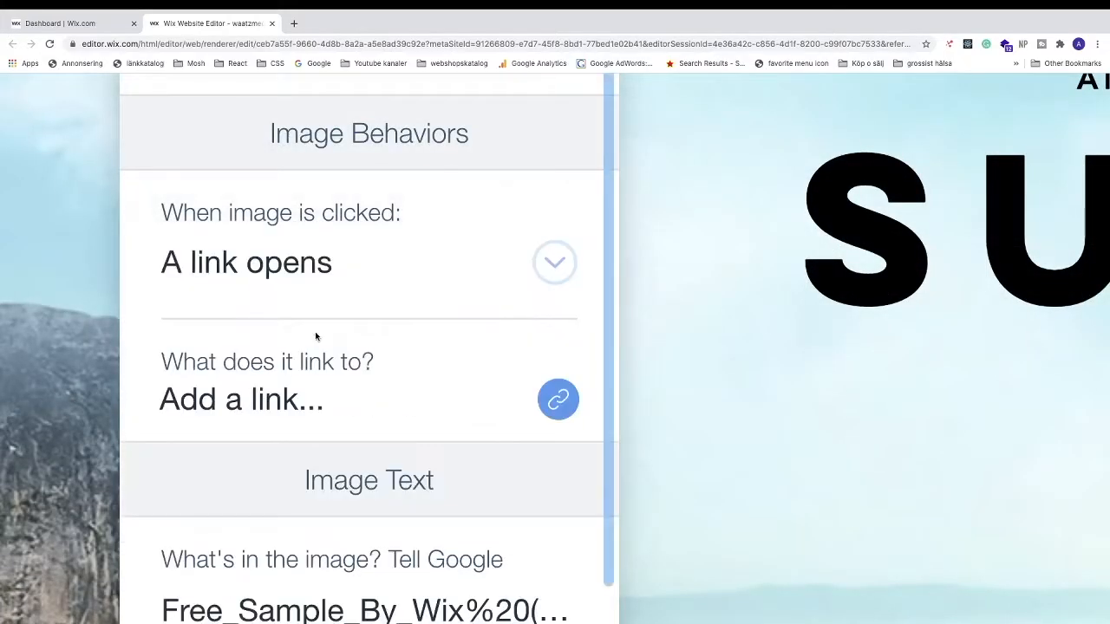
pyautogui.click(558, 400)
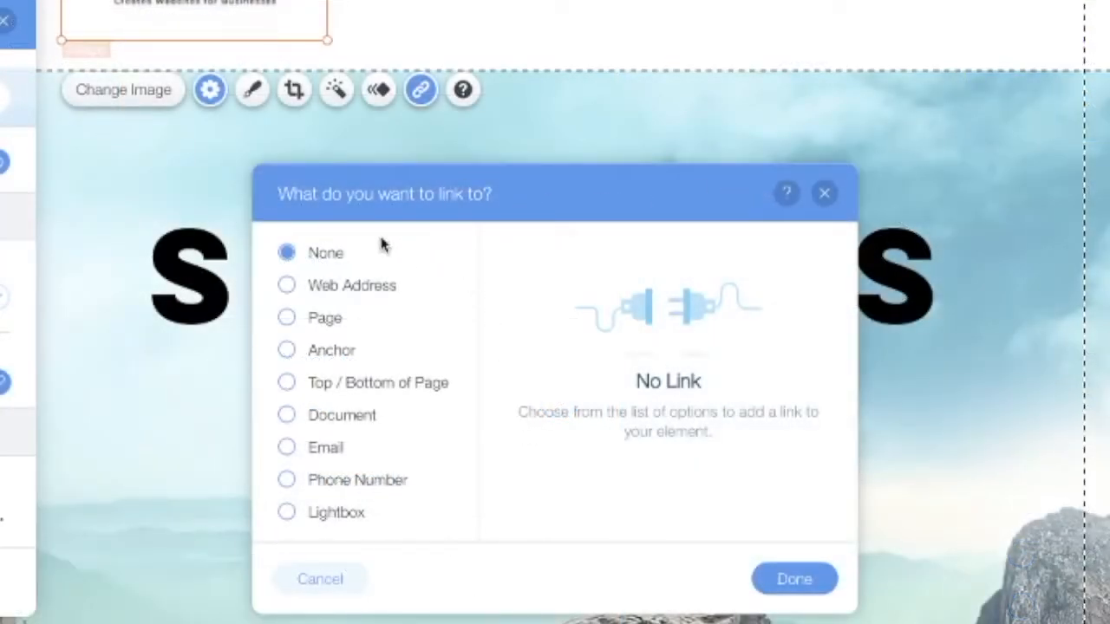
pyautogui.click(287, 319)
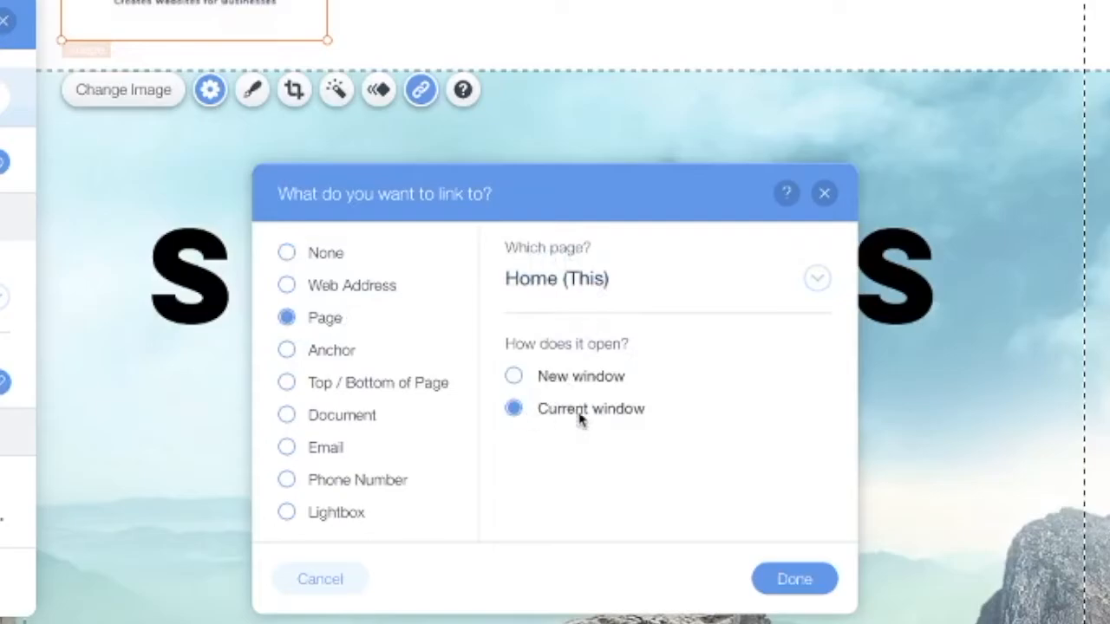
pyautogui.click(783, 577)
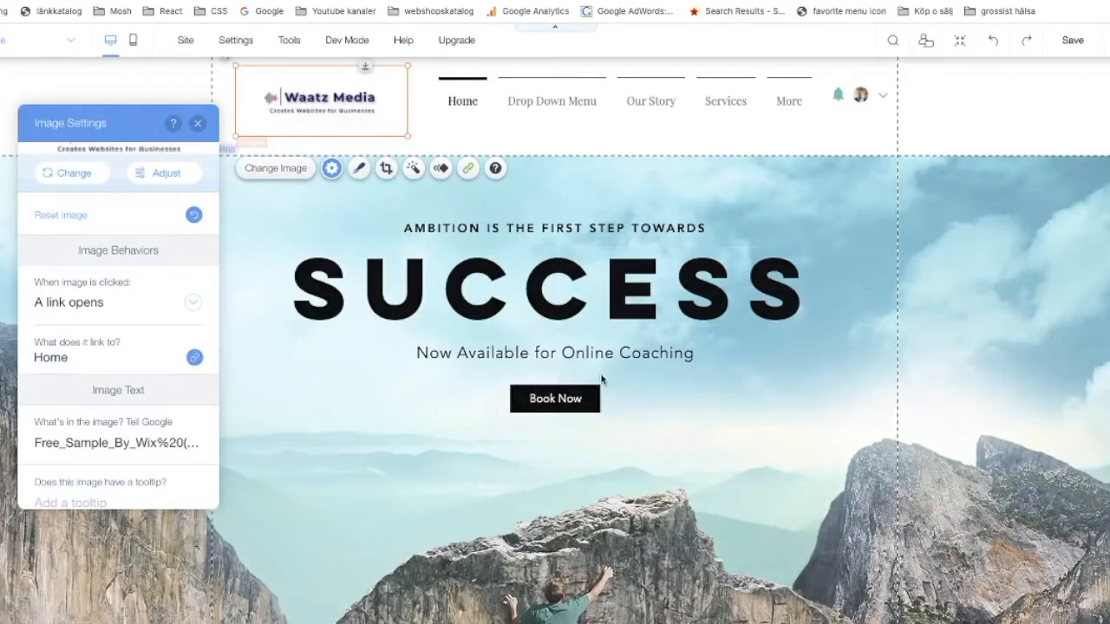
# Replace the logo's alt text with "Waatz Media" and close the image settings
pyautogui.scroll(-2, 130, 382)
pyautogui.scroll(-2, 132, 382)
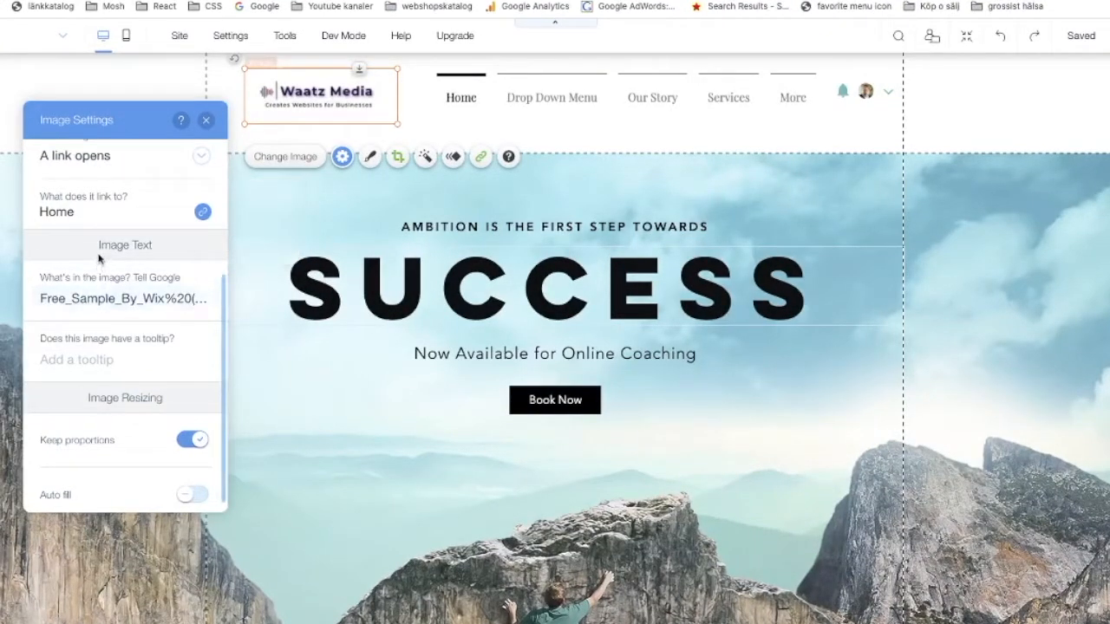
pyautogui.click(132, 299)
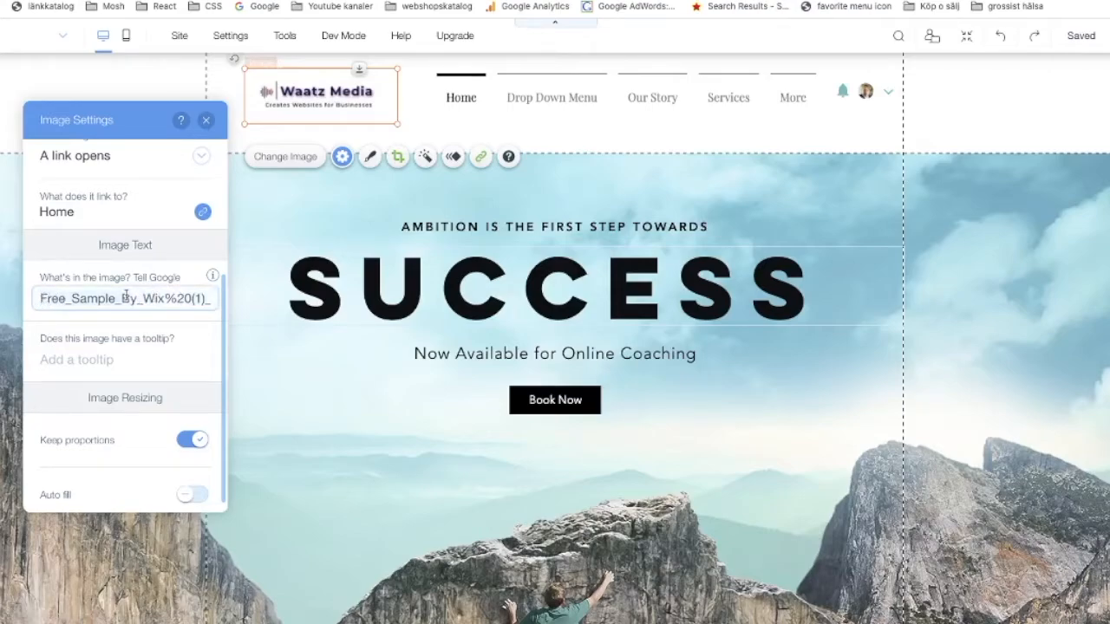
pyautogui.moveTo(125, 297); pyautogui.dragTo(224, 300)
pyautogui.hotkey('ctrl', 'a')
pyautogui.press('BackSpace')
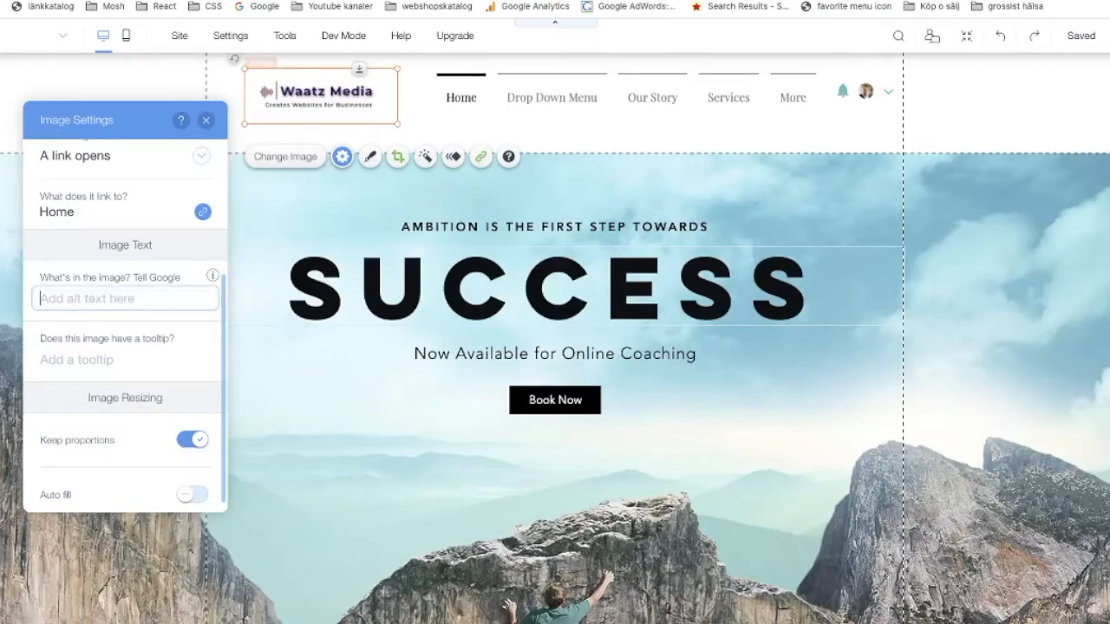
pyautogui.write('Waatz Media')
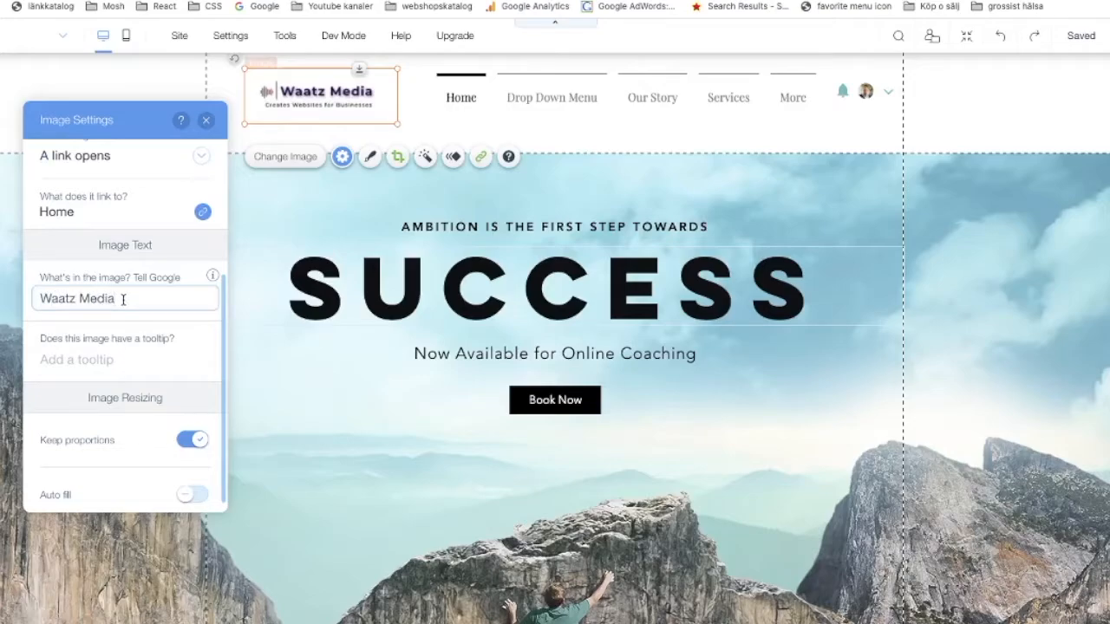
pyautogui.press('Return')
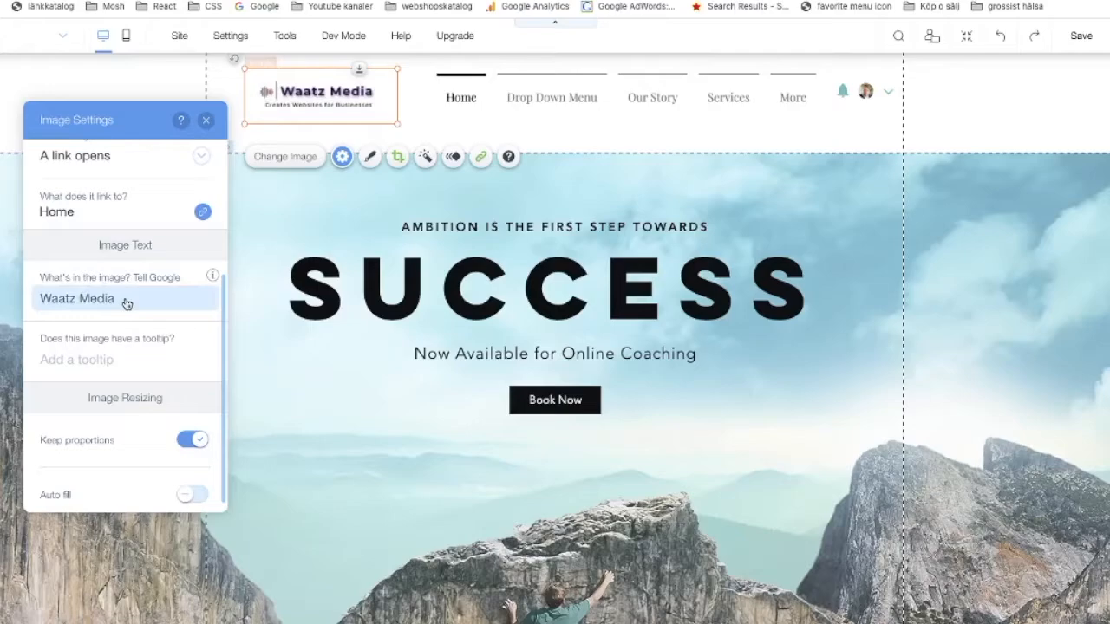
pyautogui.scroll(1, 126, 304)
pyautogui.scroll(-1, 144, 297)
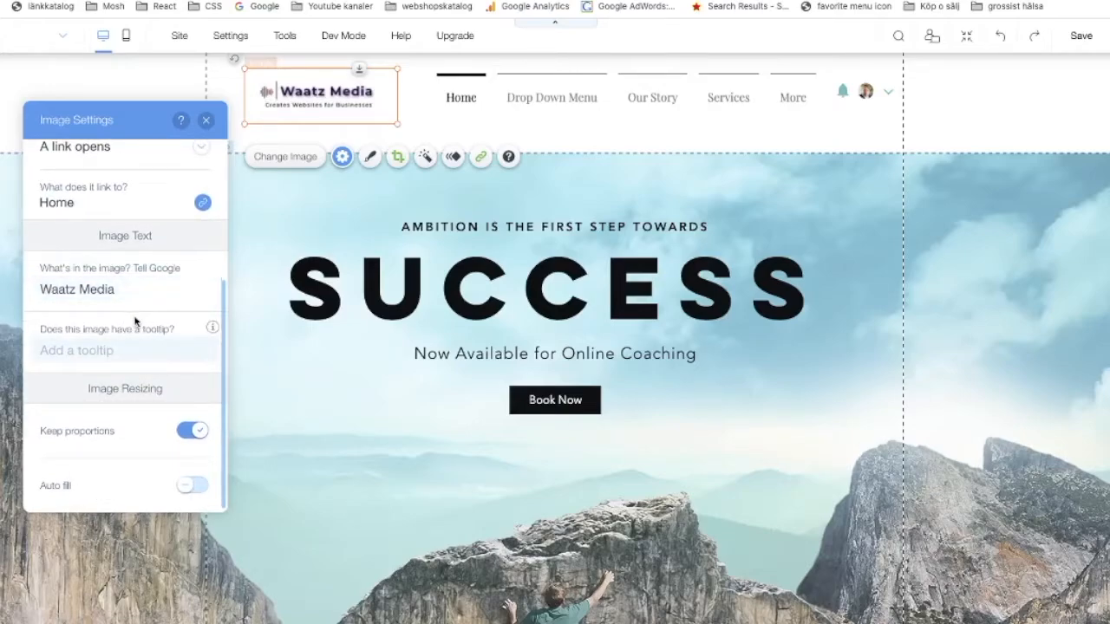
pyautogui.click(205, 120)
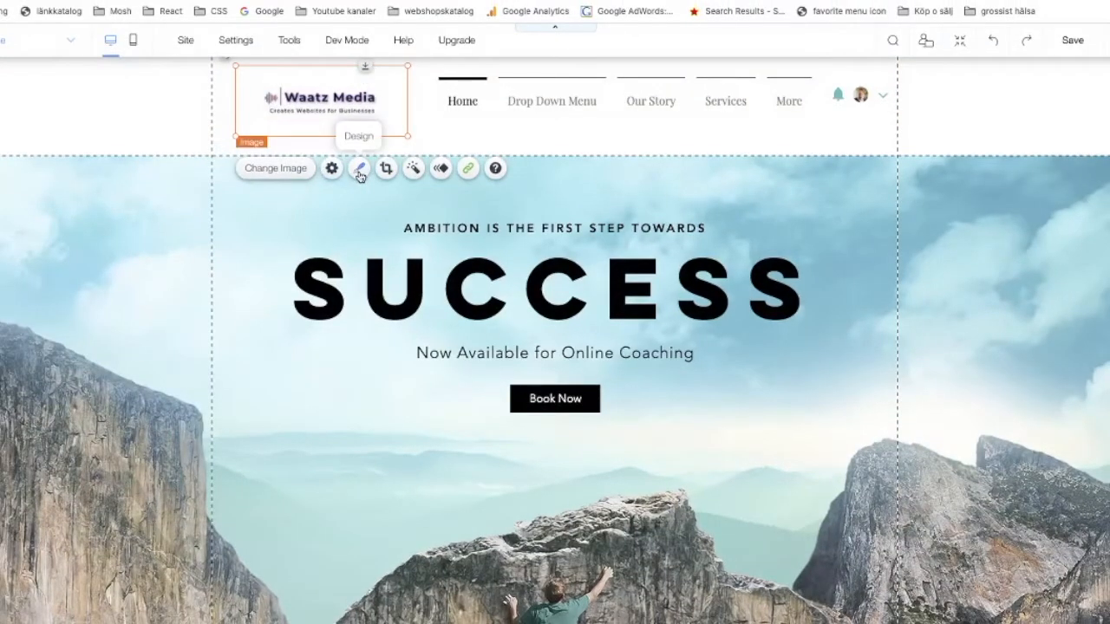
# Try a customized shadow frame preset on the logo with 24% border opacity and a 6 px border width
pyautogui.click(360, 172)
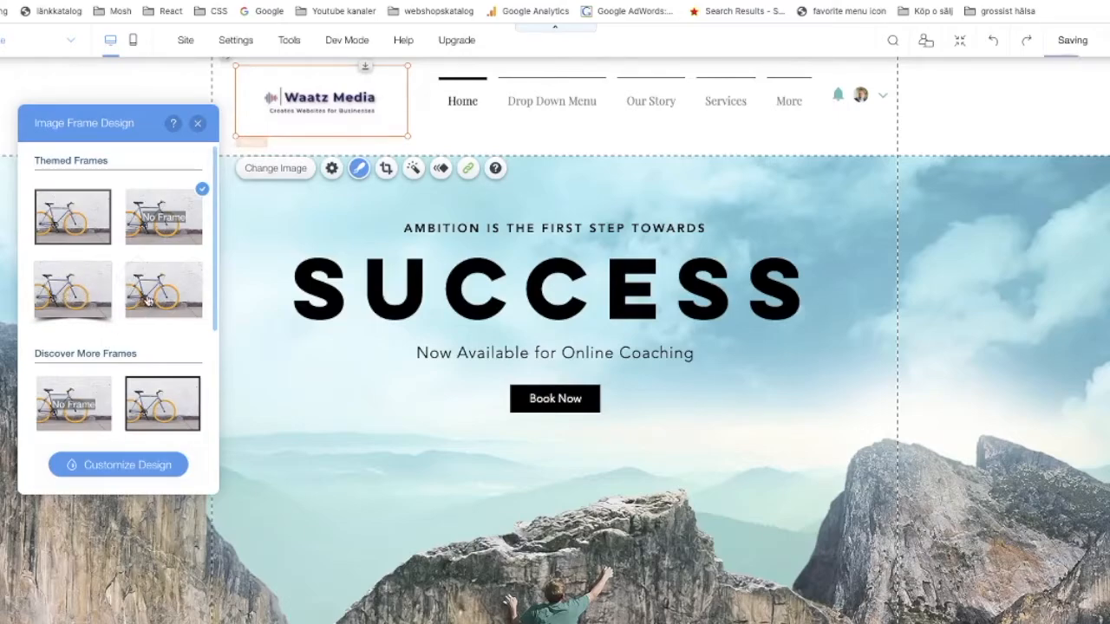
pyautogui.scroll(-1, 136, 390)
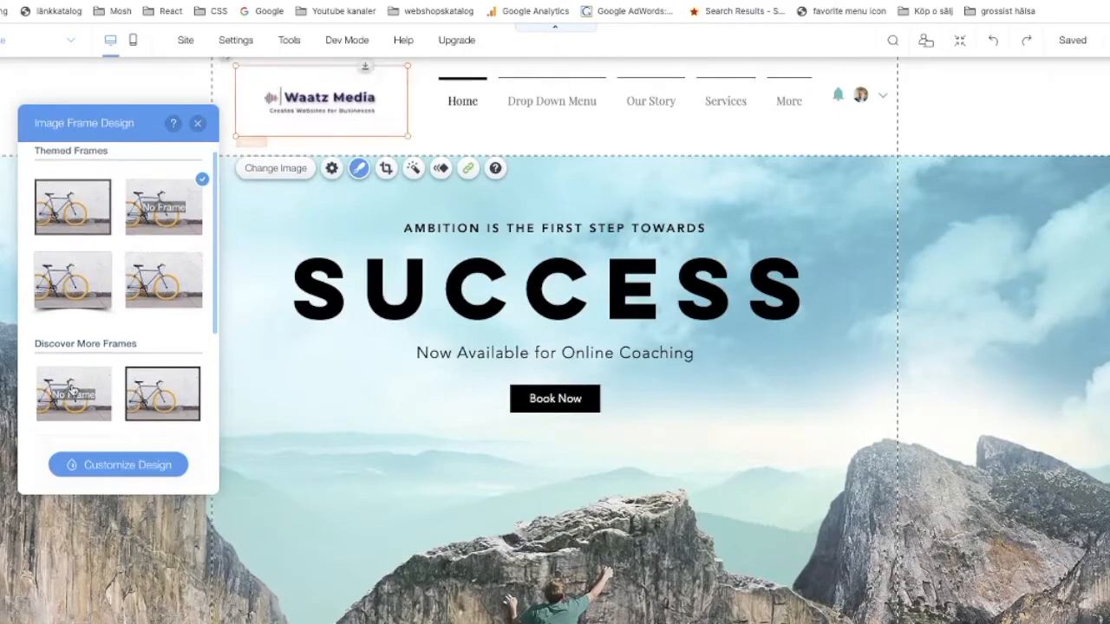
pyautogui.scroll(-5, 136, 390)
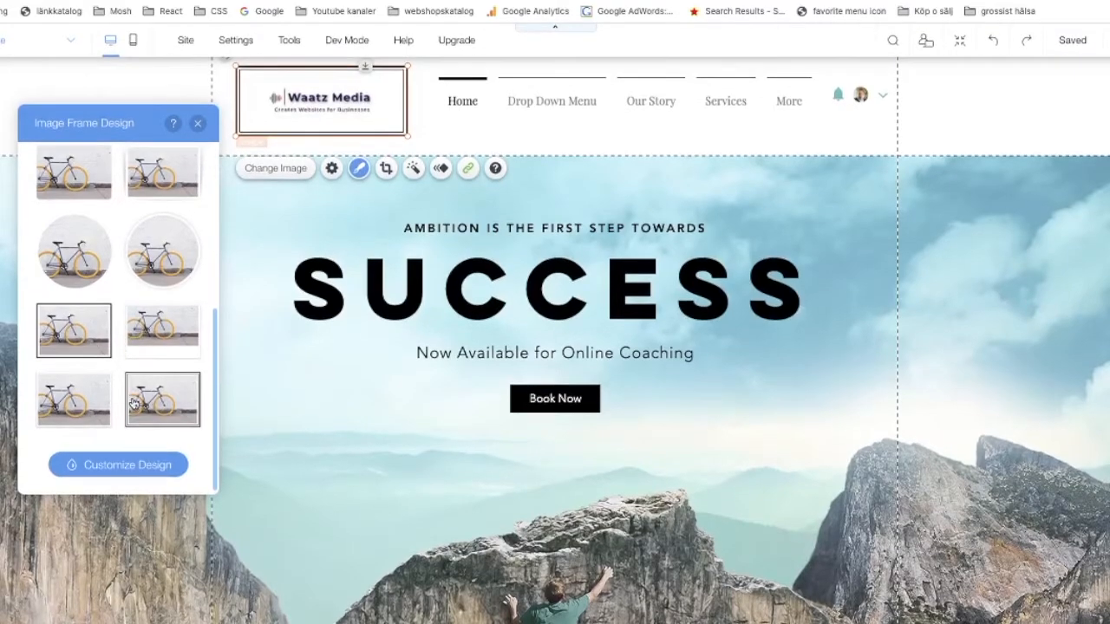
pyautogui.click(124, 466)
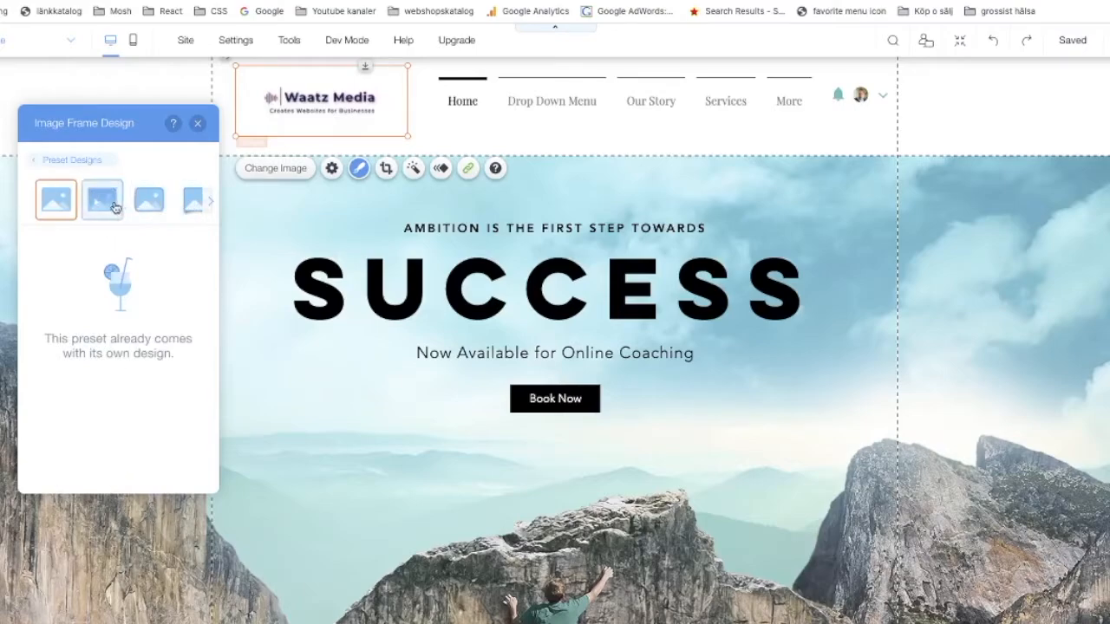
pyautogui.click(185, 205)
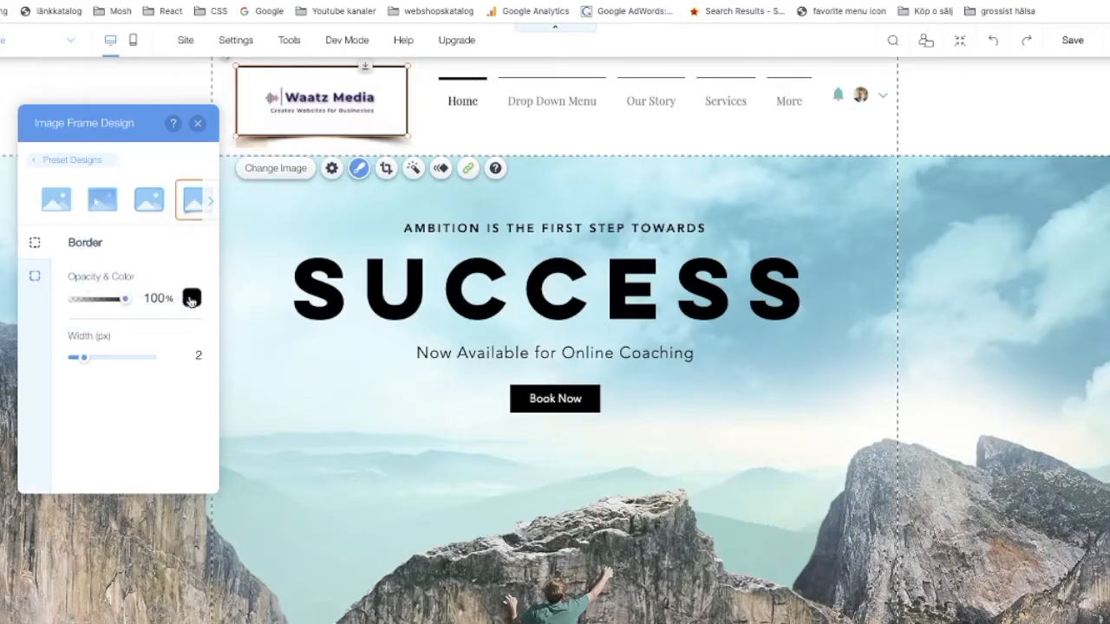
pyautogui.moveTo(125, 300); pyautogui.dragTo(85, 304)
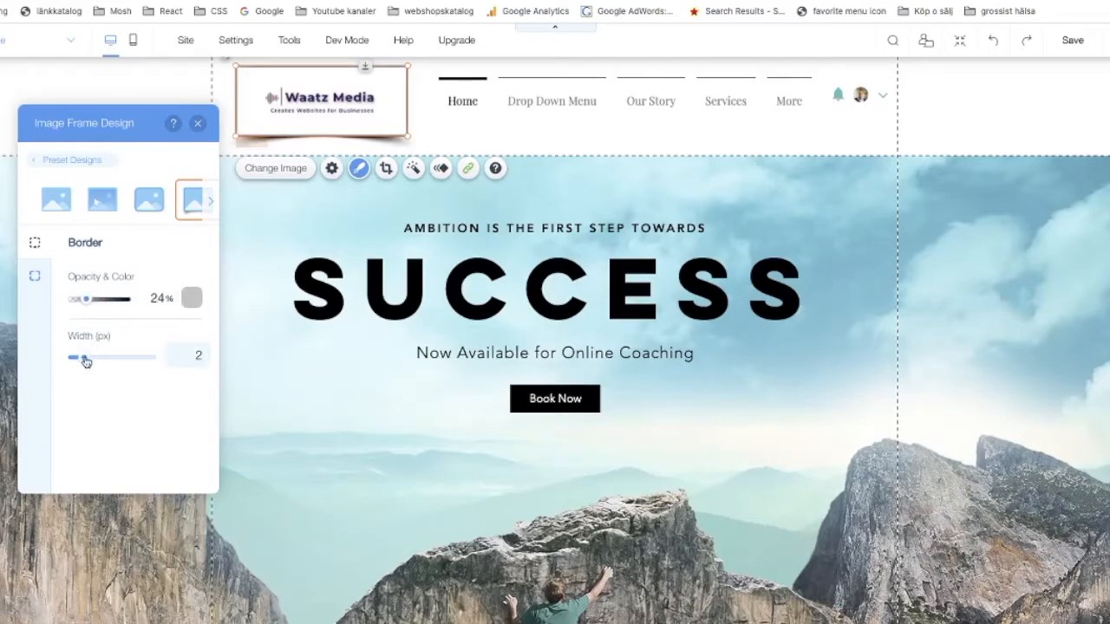
pyautogui.moveTo(86, 362); pyautogui.dragTo(106, 363)
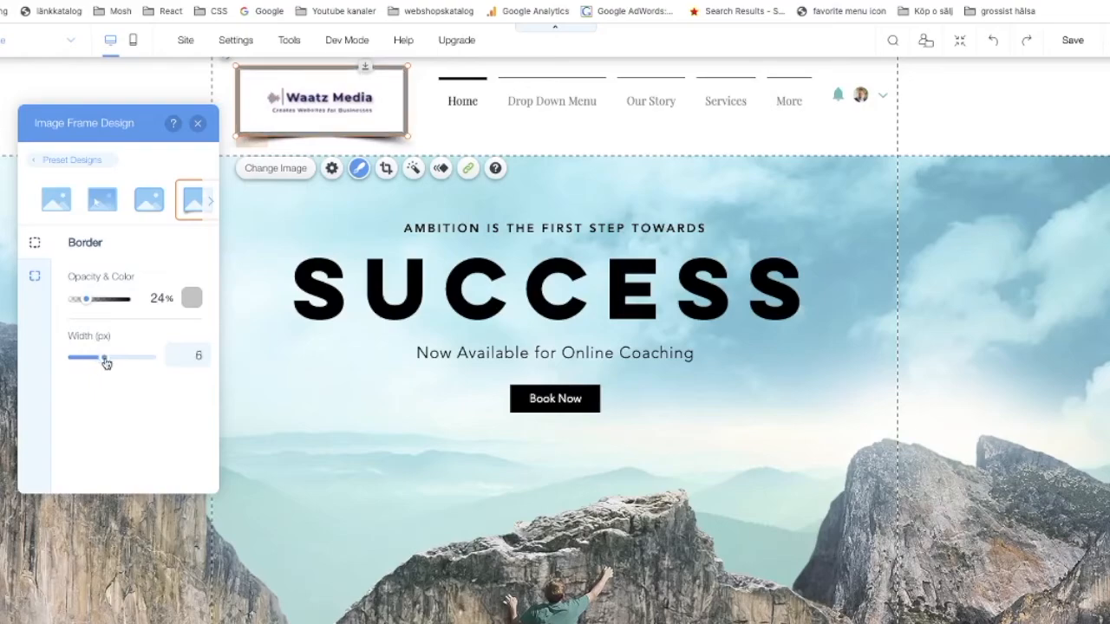
# Try a corner radius of 10 px on the logo's frame
pyautogui.click(35, 278)
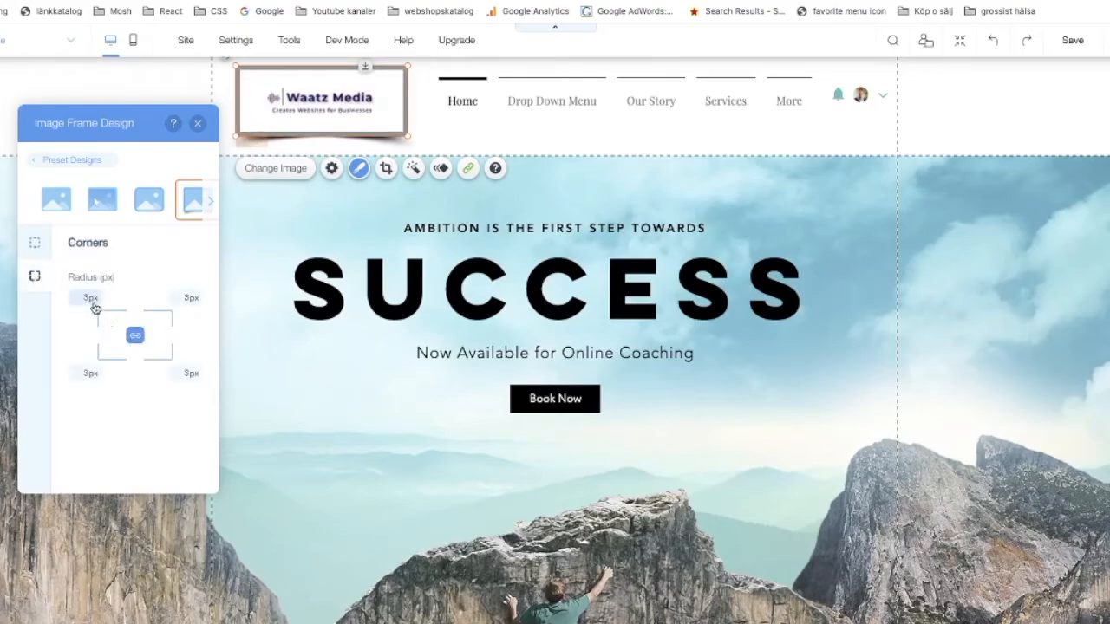
pyautogui.click(90, 299)
pyautogui.click(89, 297)
pyautogui.write('10')
pyautogui.press('Return')
# Return to the preset frames, restore the logo to having no frame, and close the frame design settings
pyautogui.click(62, 166)
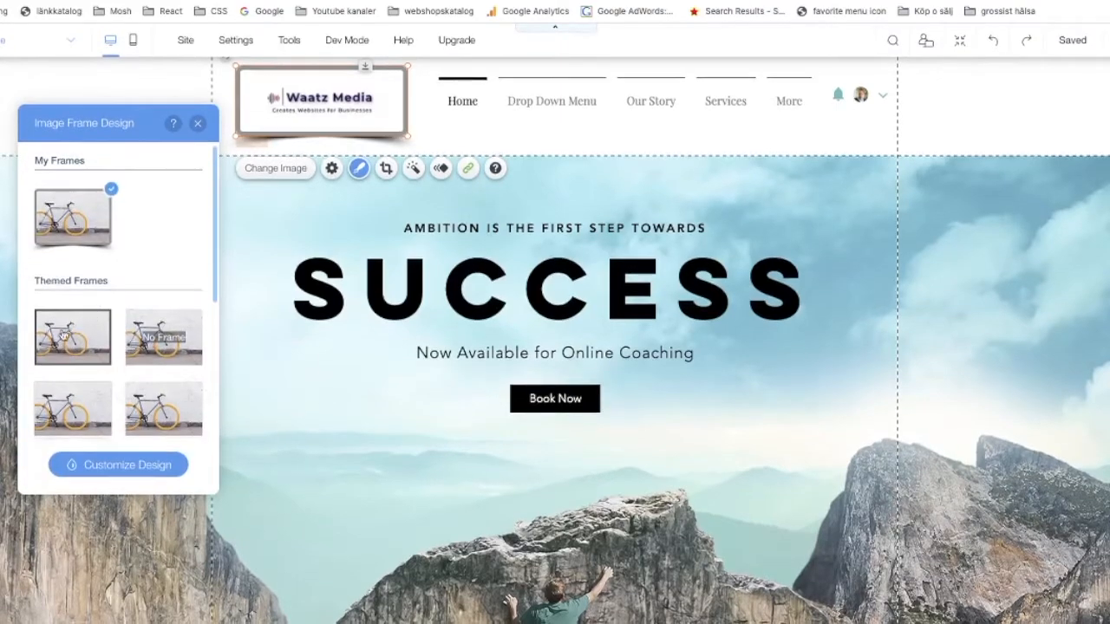
pyautogui.scroll(-3, 158, 345)
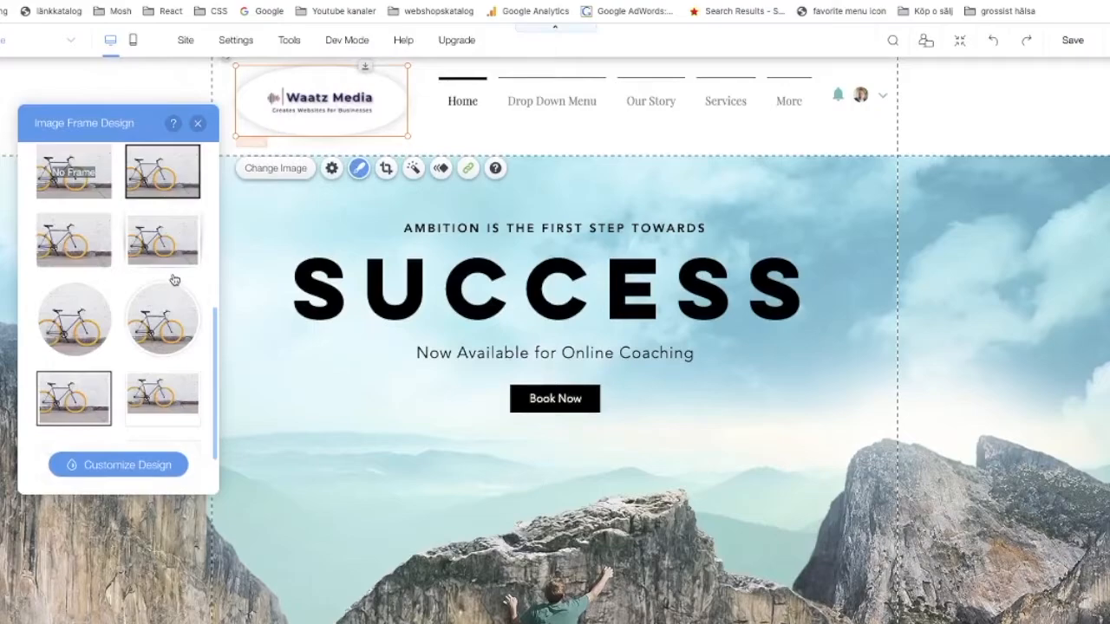
pyautogui.click(198, 123)
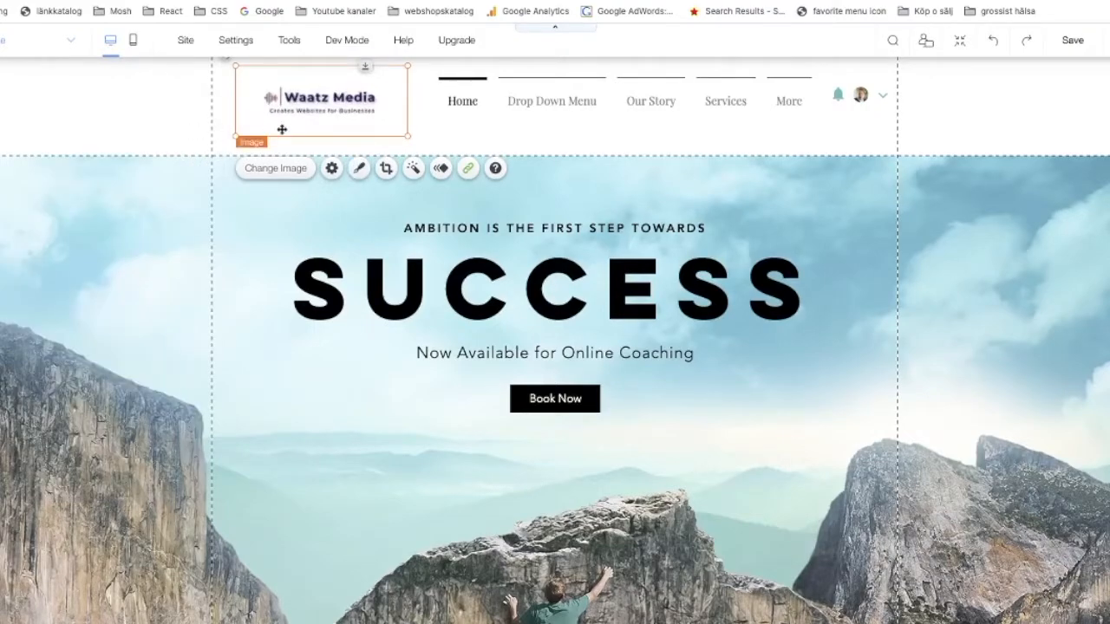
# Crop the empty margins on all sides of the header logo and apply the crop
pyautogui.click(387, 170)
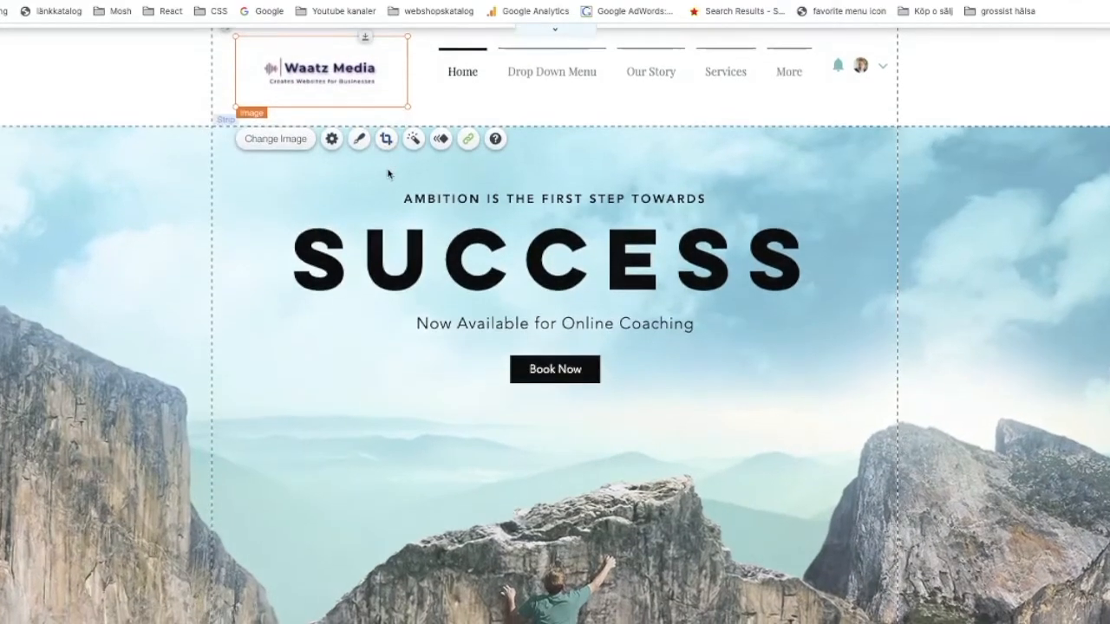
pyautogui.moveTo(265, 138)
pyautogui.mouseDown()
pyautogui.moveTo(274, 139)
pyautogui.moveTo(252, 140)
pyautogui.mouseUp()
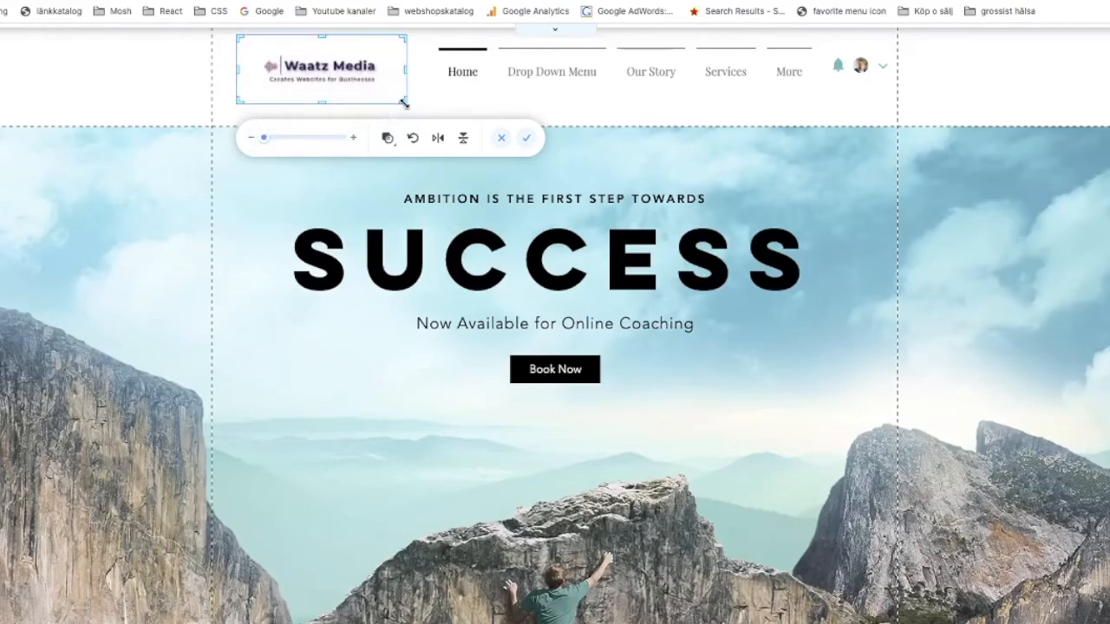
pyautogui.moveTo(404, 102); pyautogui.dragTo(386, 97)
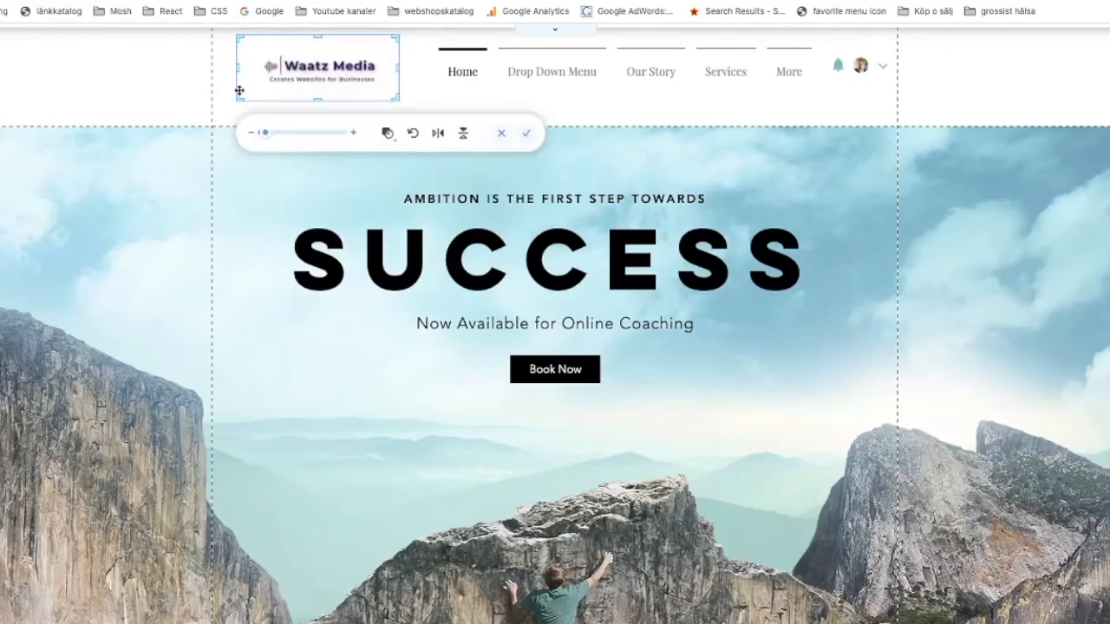
pyautogui.moveTo(236, 98); pyautogui.dragTo(247, 97)
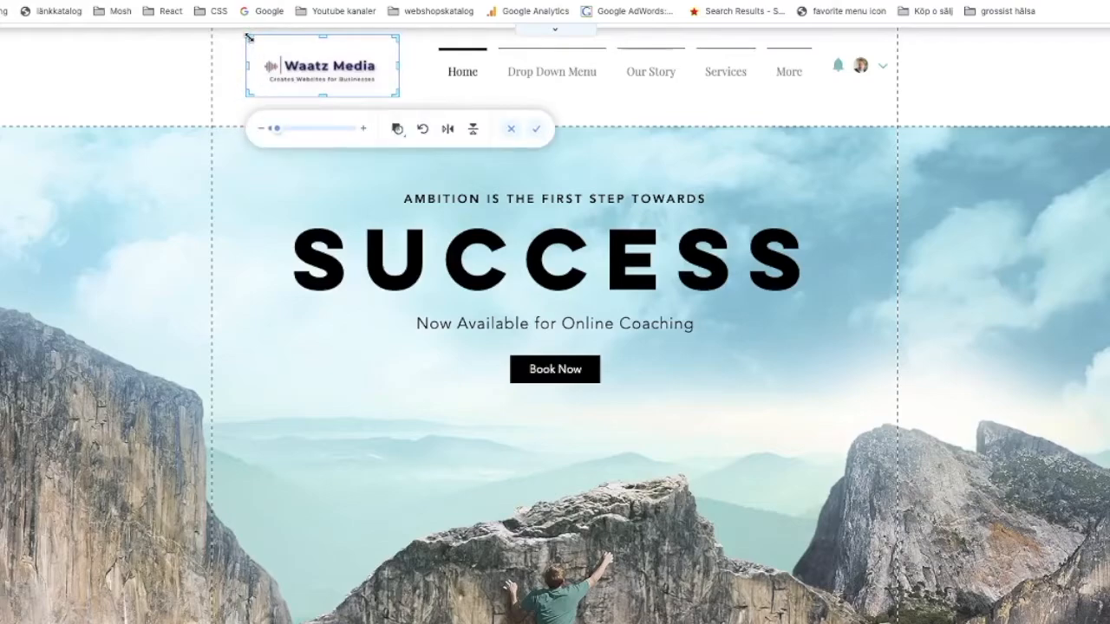
pyautogui.moveTo(246, 37); pyautogui.dragTo(251, 50)
pyautogui.moveTo(325, 38); pyautogui.dragTo(324, 49)
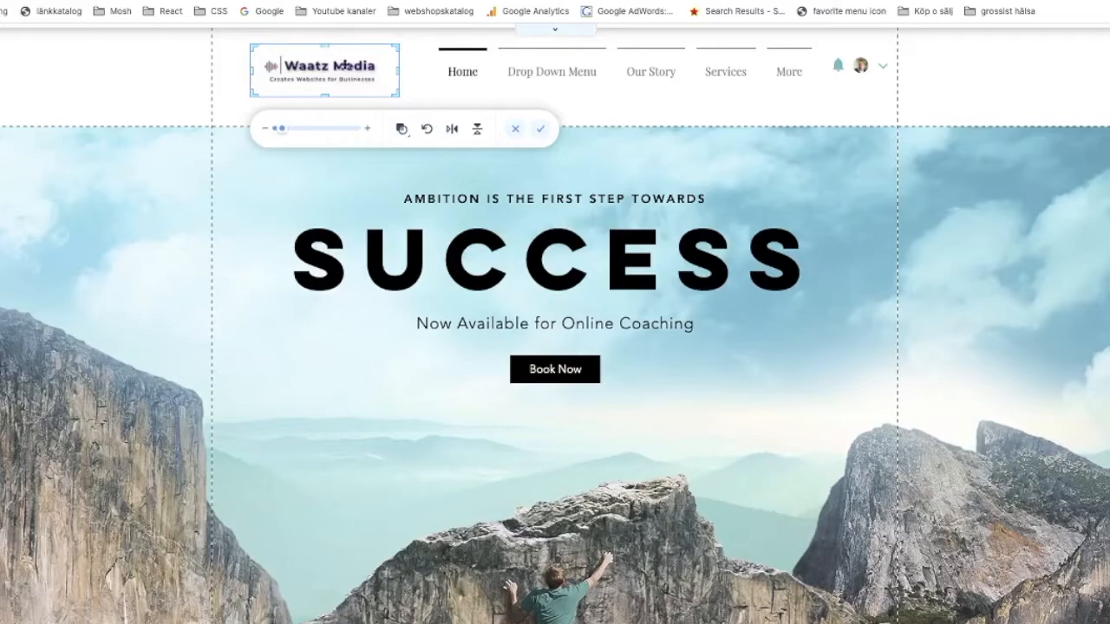
pyautogui.click(542, 132)
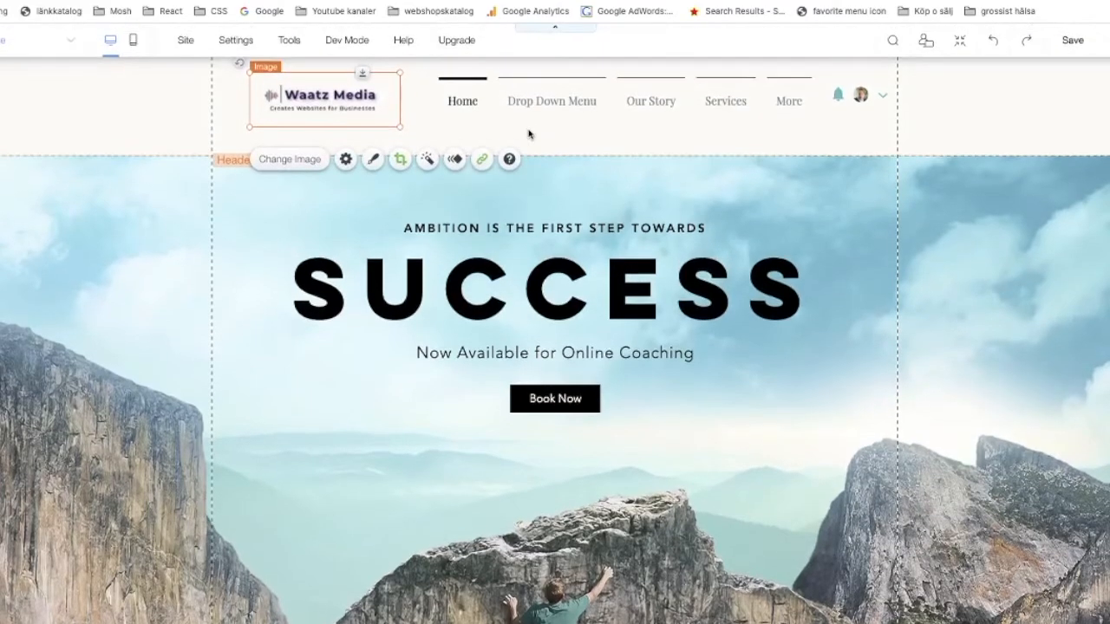
# Try the Kennedy, Darken, Faded, Lighten and Bauhaus filters on the logo, and restore it to no filter
pyautogui.click(427, 163)
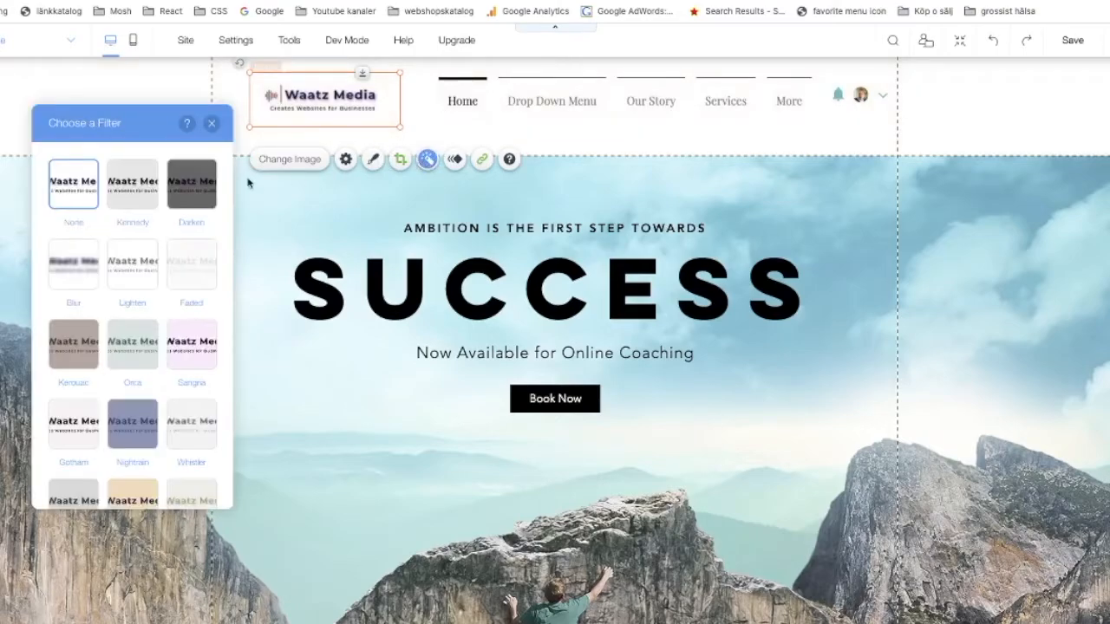
pyautogui.click(123, 196)
pyautogui.click(182, 197)
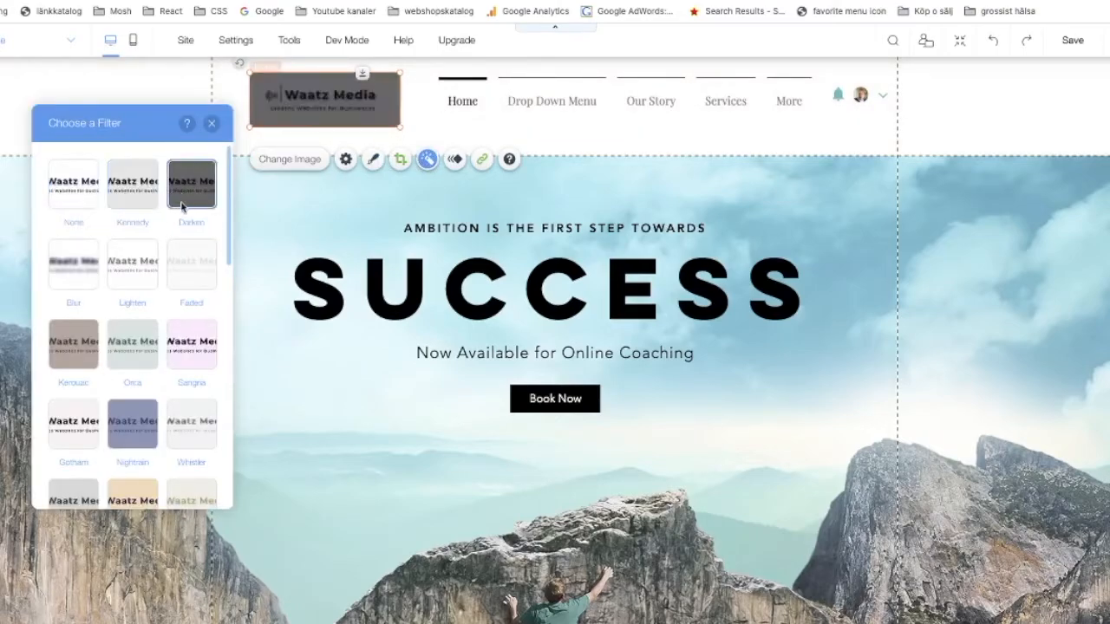
pyautogui.click(179, 260)
pyautogui.click(137, 272)
pyautogui.scroll(-10, 122, 378)
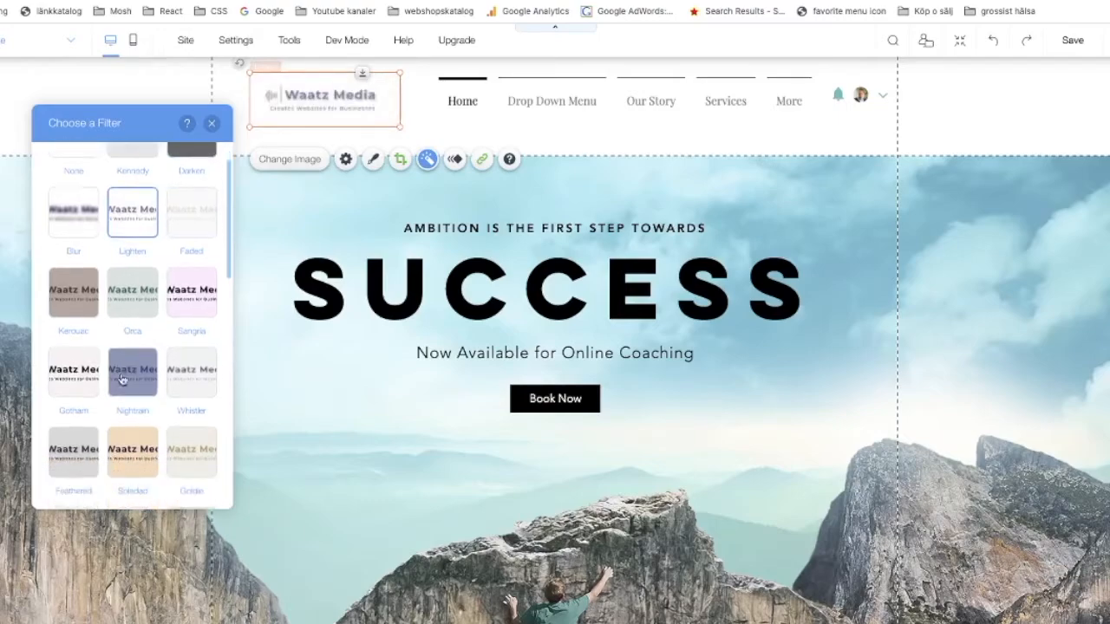
pyautogui.scroll(2, 121, 379)
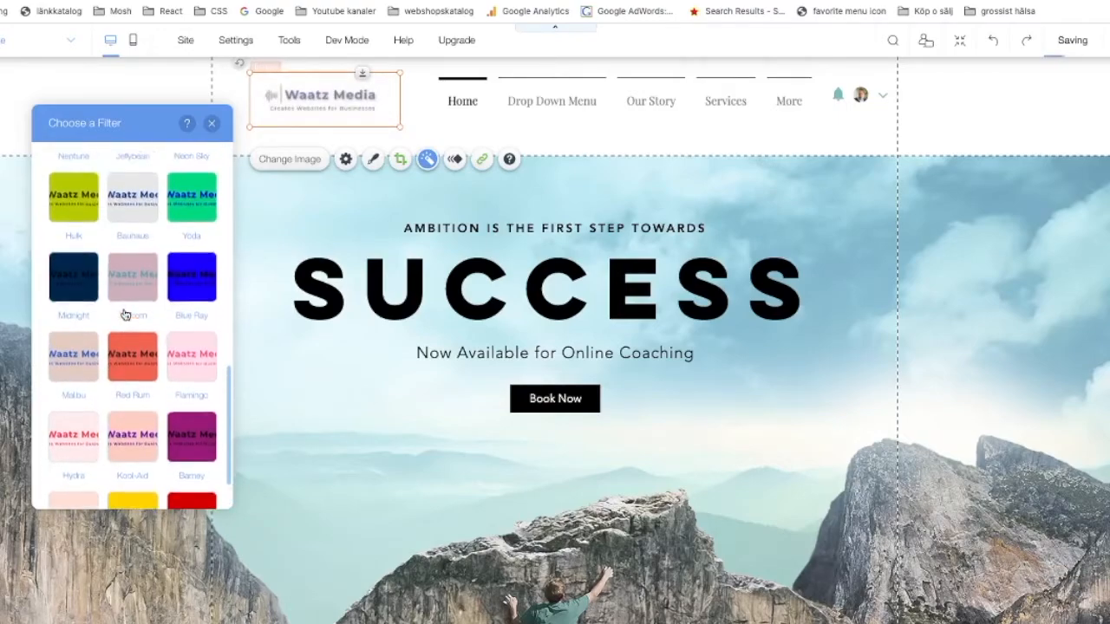
pyautogui.click(127, 222)
pyautogui.scroll(8, 132, 232)
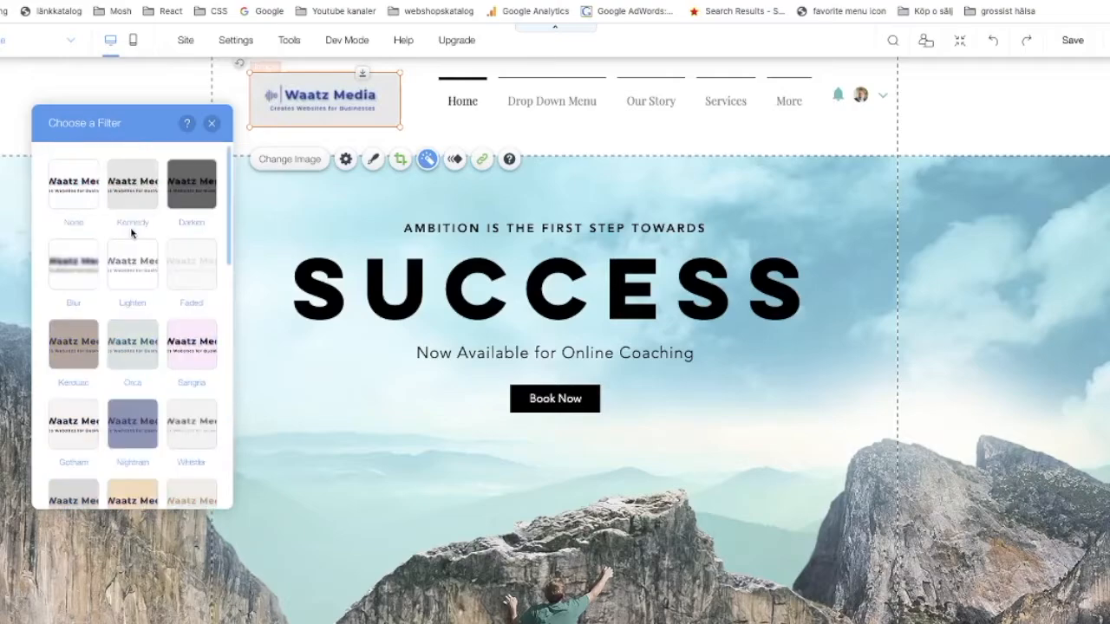
pyautogui.click(75, 198)
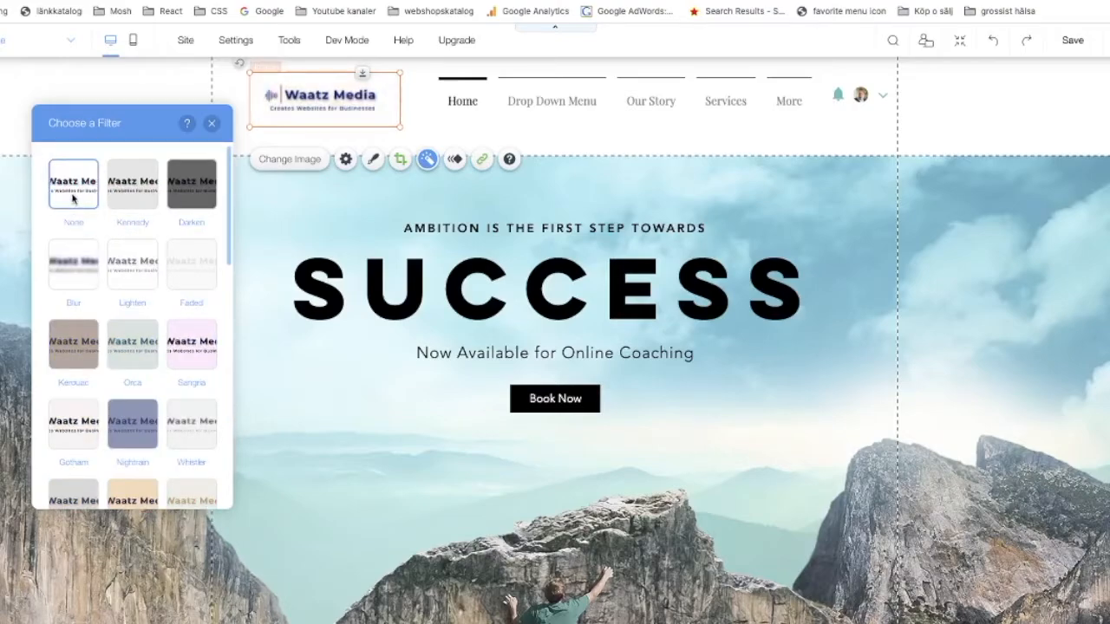
pyautogui.click(211, 123)
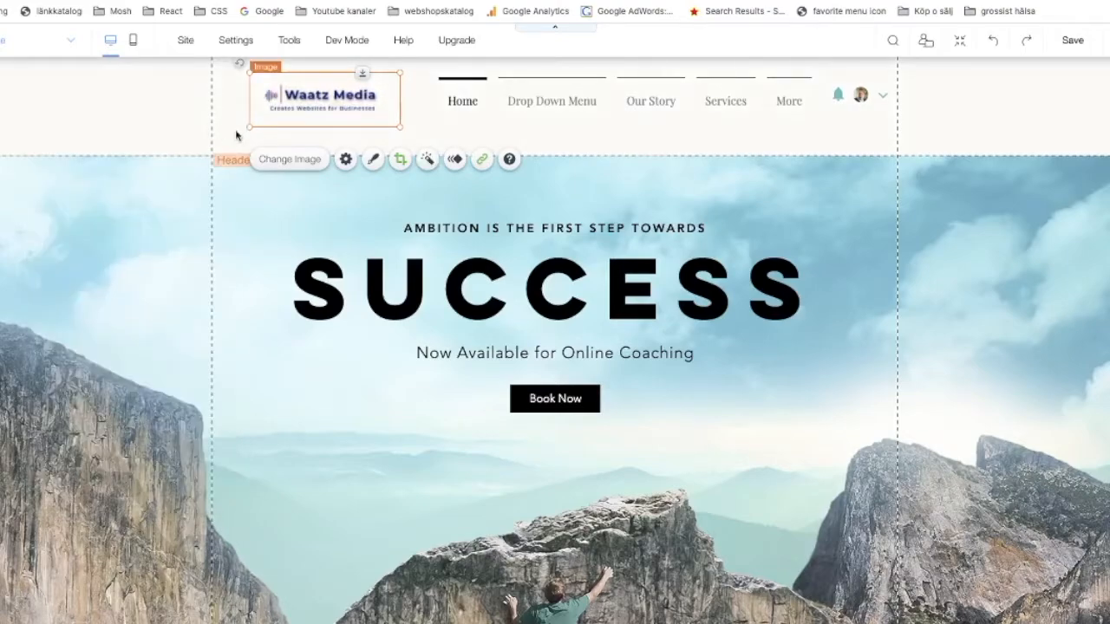
# Try the Bounce-In animation on the header logo with its power set to Soft
pyautogui.click(455, 162)
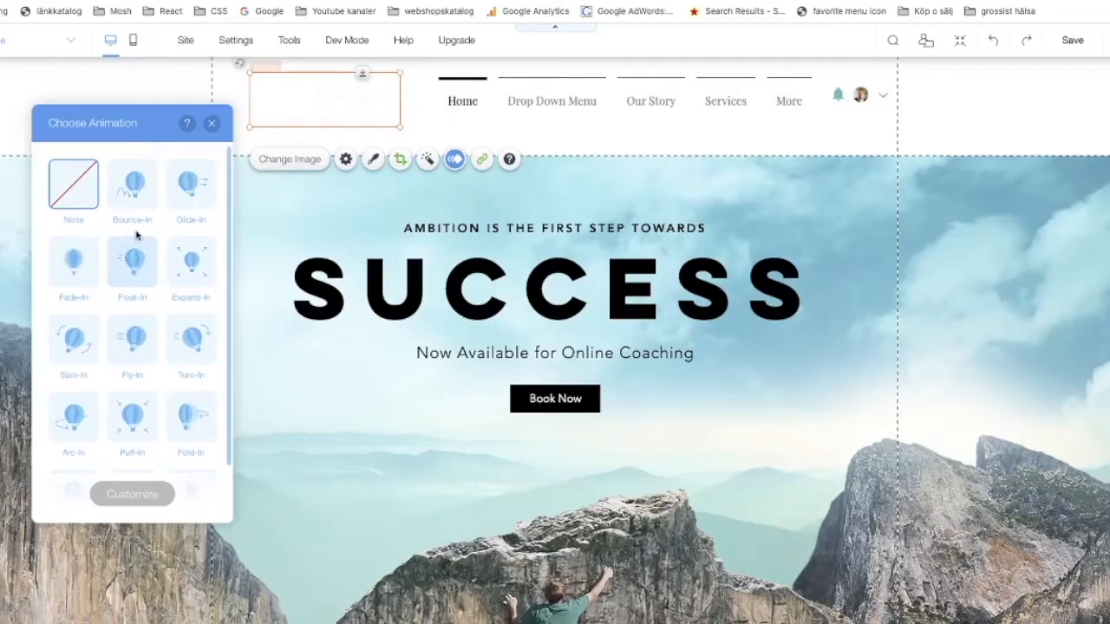
pyautogui.click(130, 182)
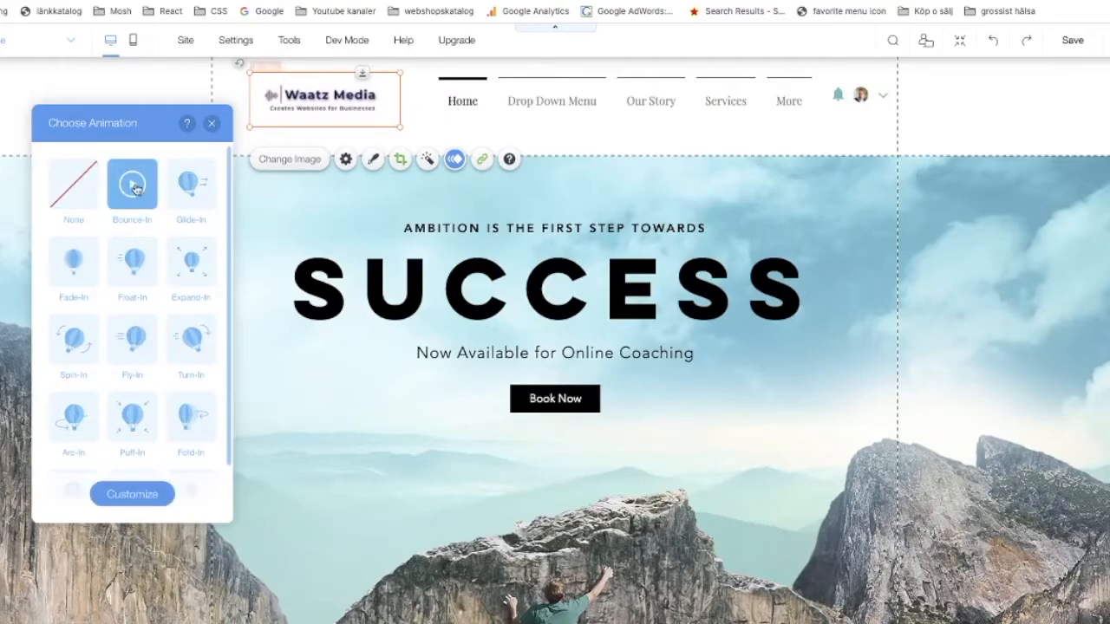
pyautogui.click(130, 494)
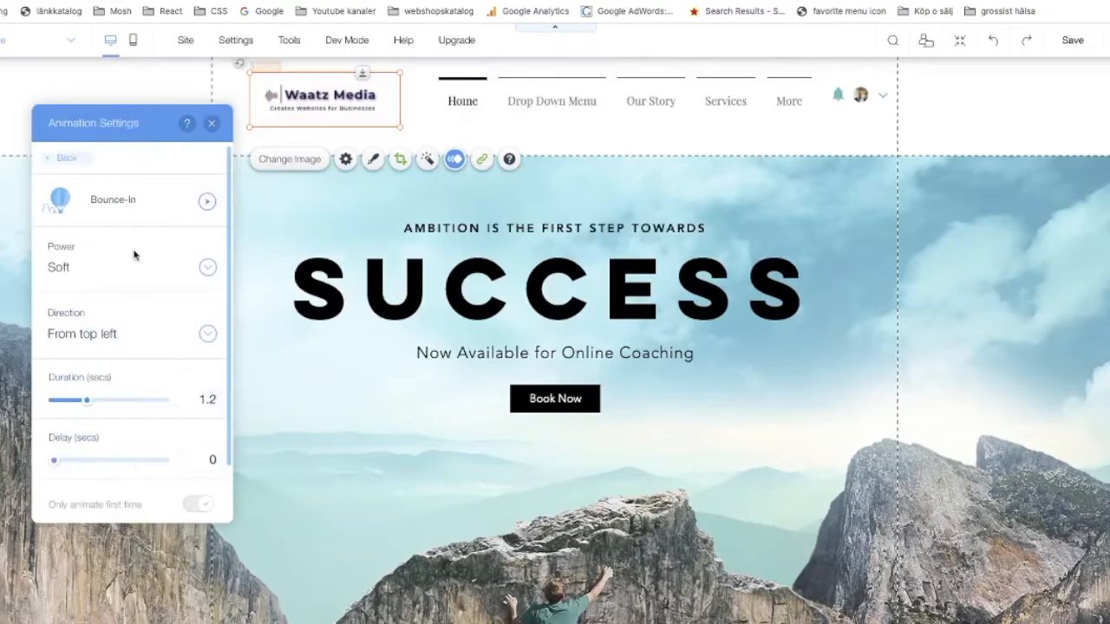
pyautogui.click(204, 268)
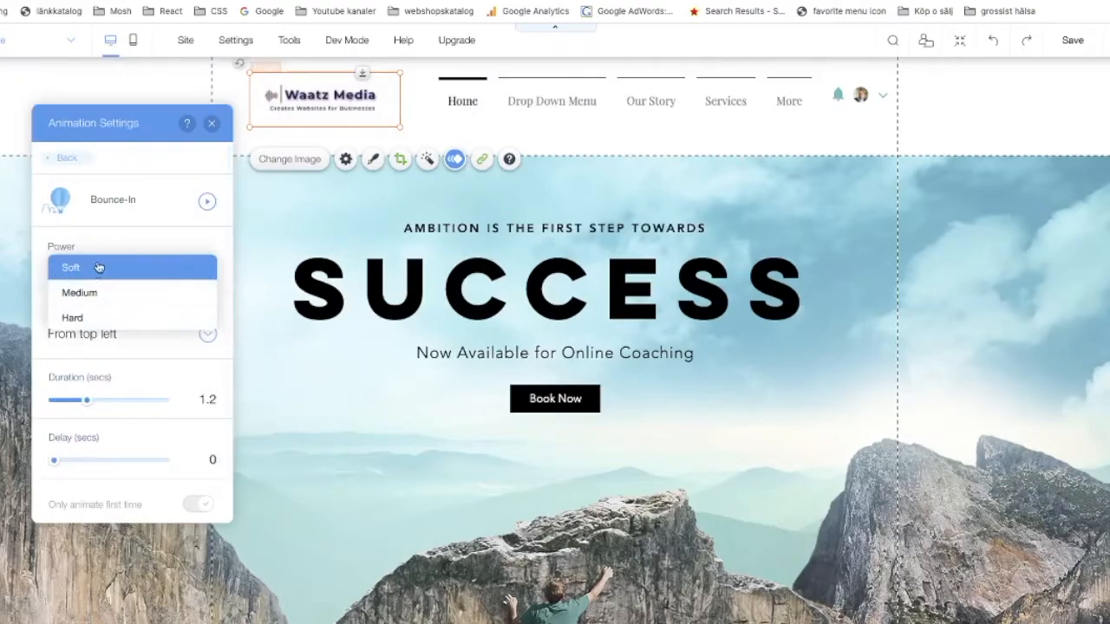
pyautogui.click(99, 267)
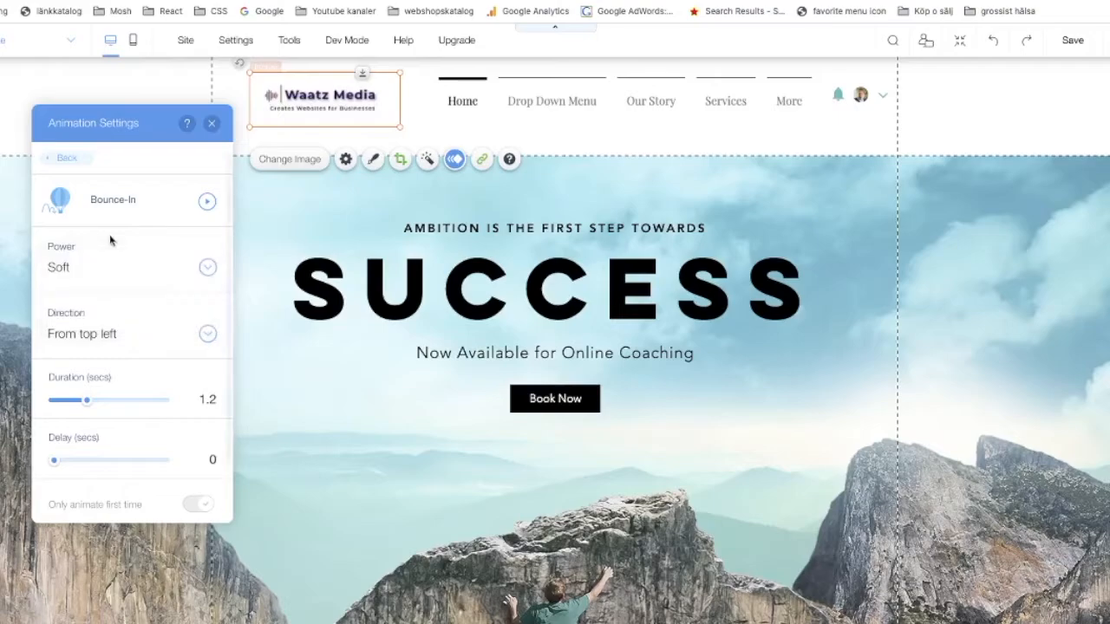
# Try the From top right and From center directions for the Bounce-In animation, and return it to From top left
pyautogui.click(206, 334)
pyautogui.click(135, 359)
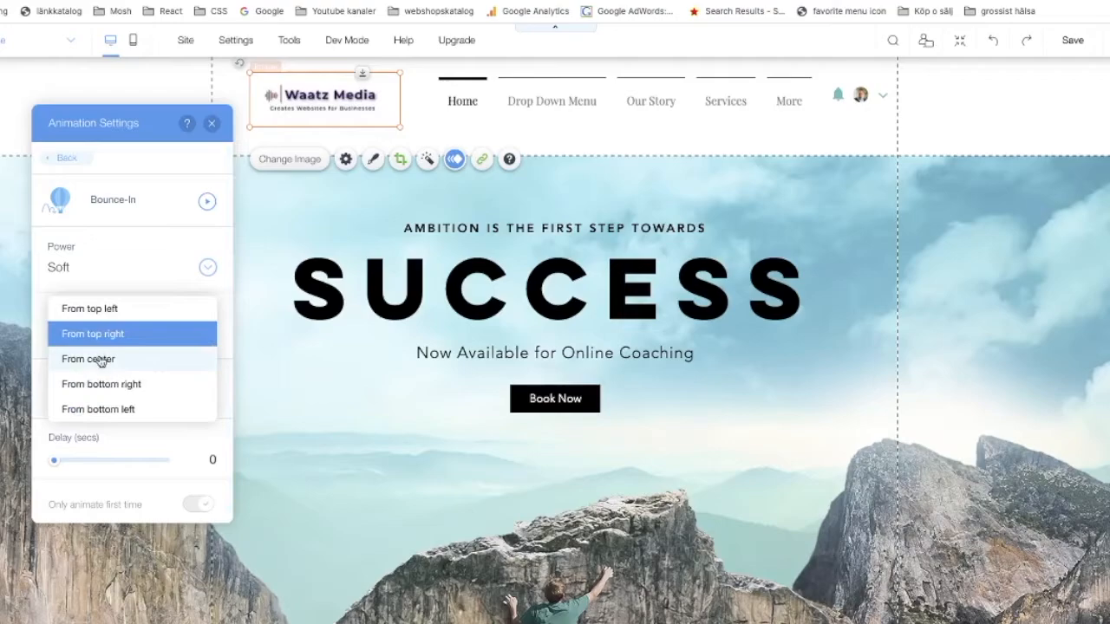
pyautogui.click(100, 361)
pyautogui.click(203, 337)
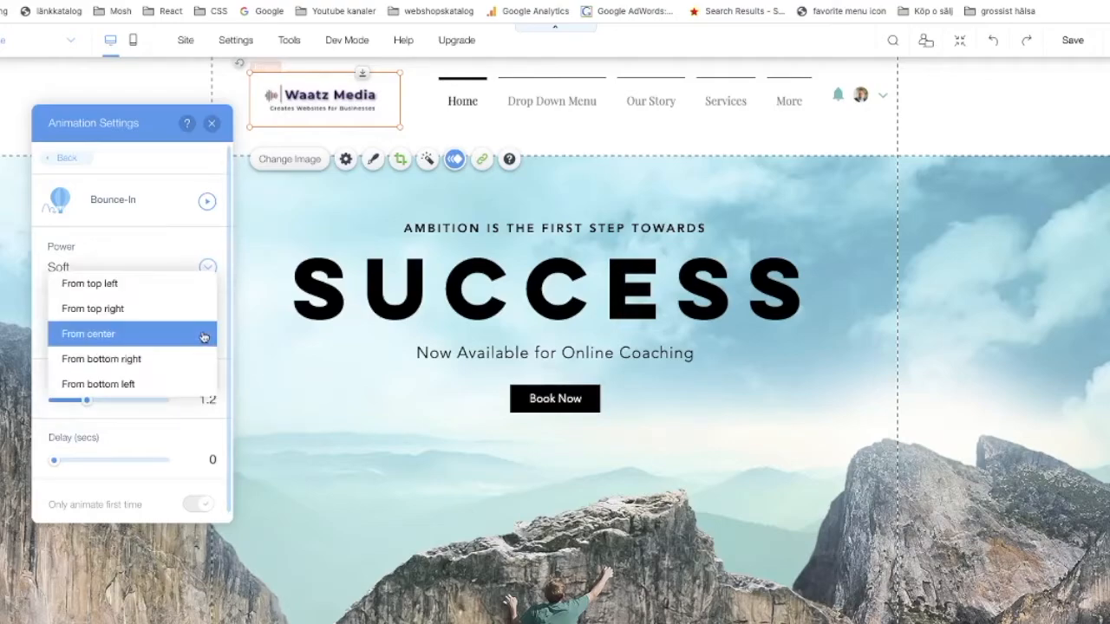
pyautogui.click(126, 286)
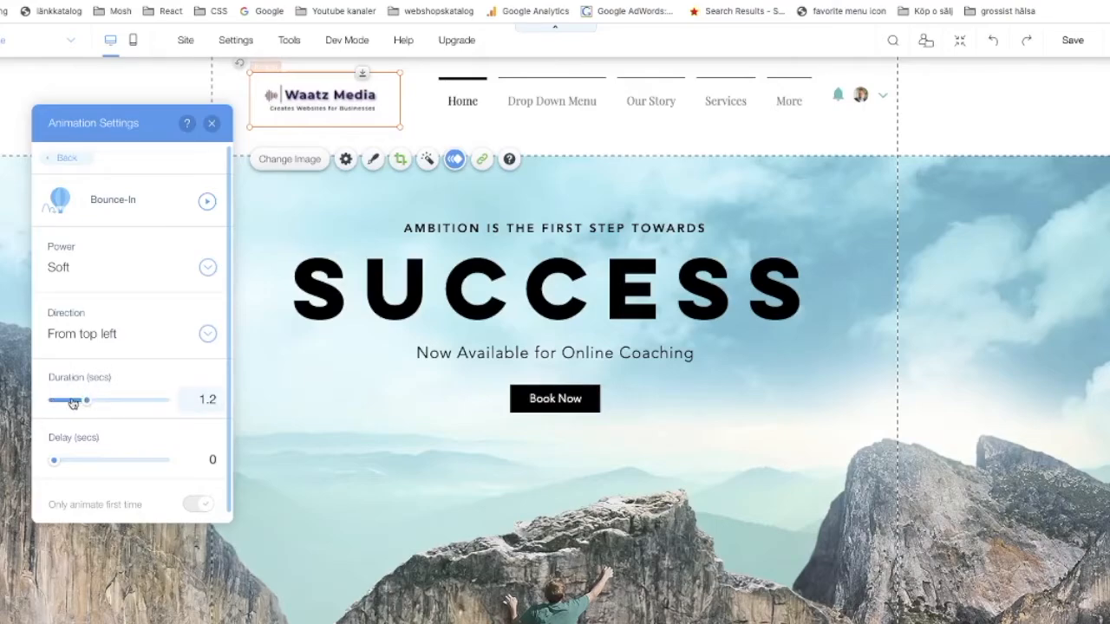
# Return to the animation choices, set the logo's animation to None, and close the animation settings
pyautogui.scroll(-1, 72, 403)
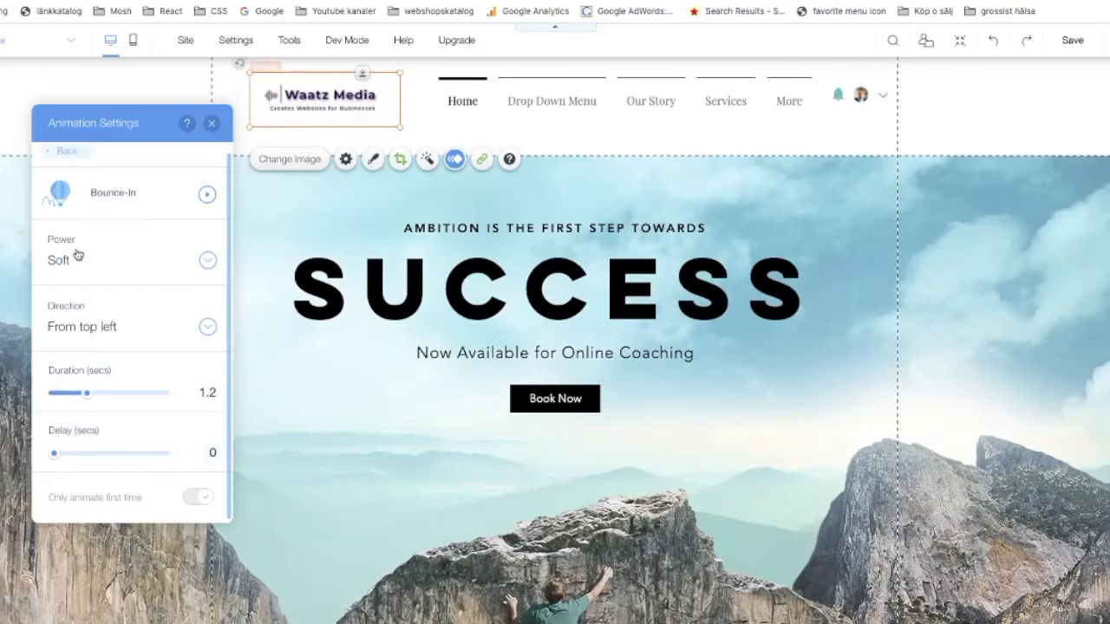
pyautogui.click(67, 152)
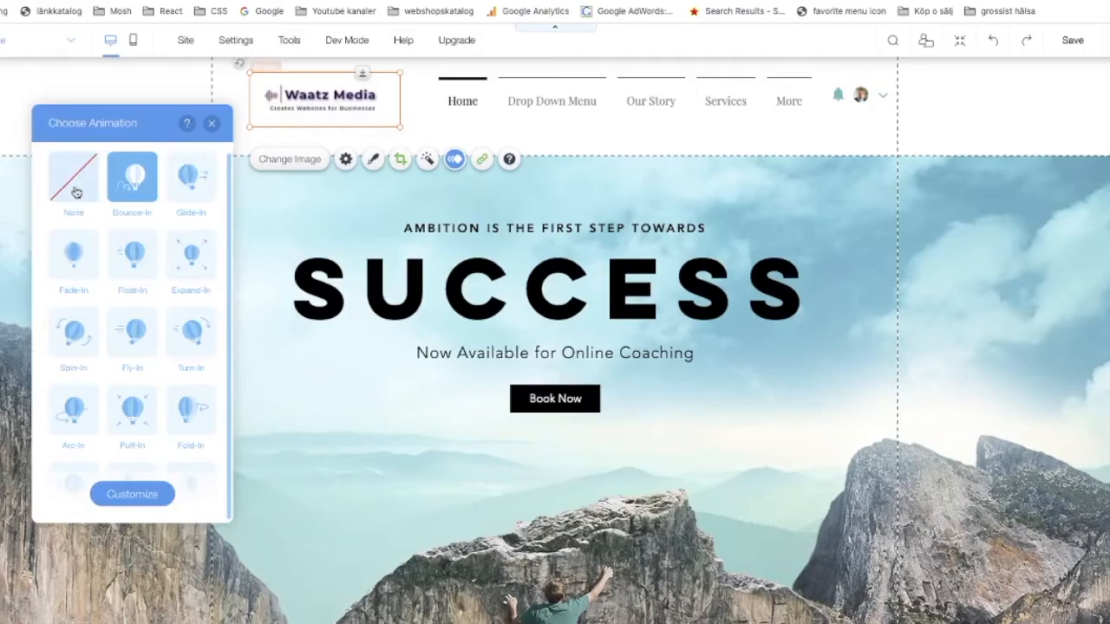
pyautogui.click(74, 191)
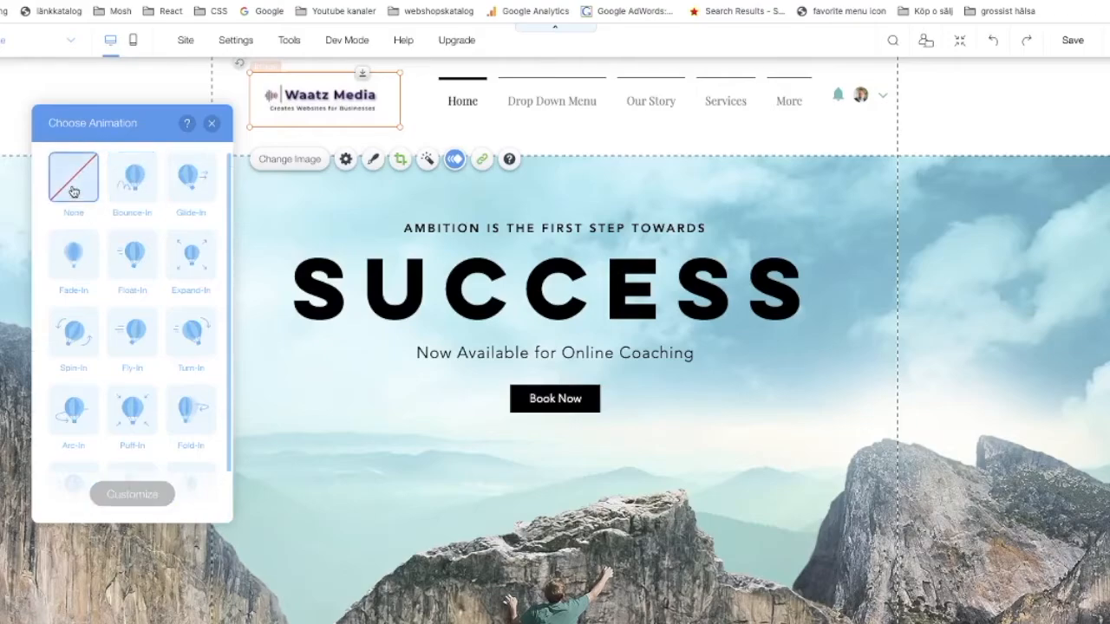
pyautogui.click(213, 125)
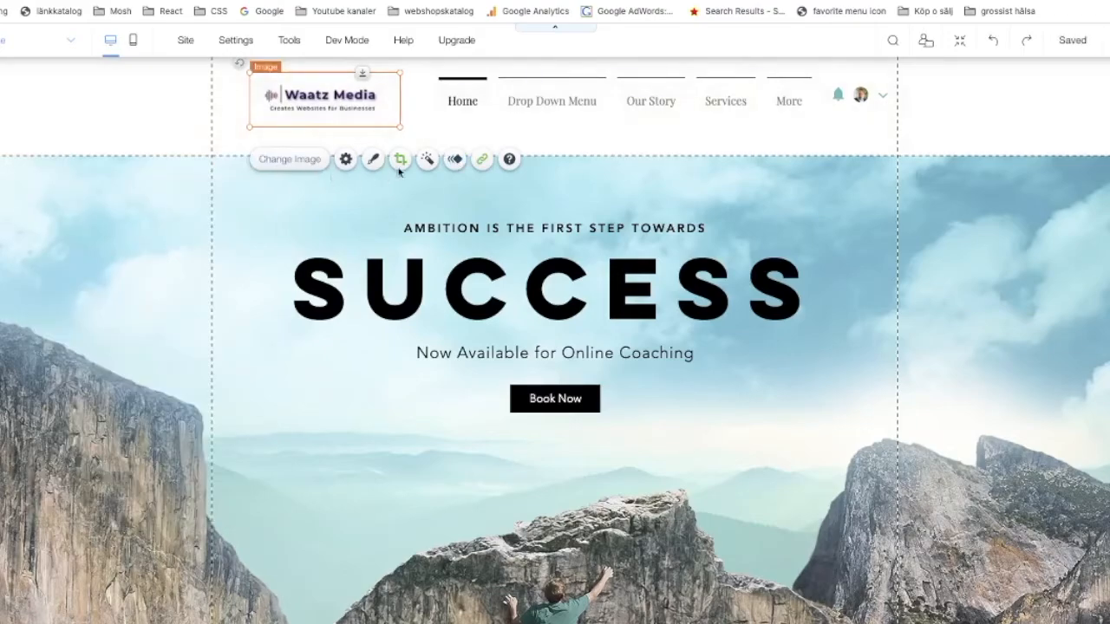
# Confirm the logo's link to the Home page in the current window, and test it from the Our Story page in preview
pyautogui.click(483, 159)
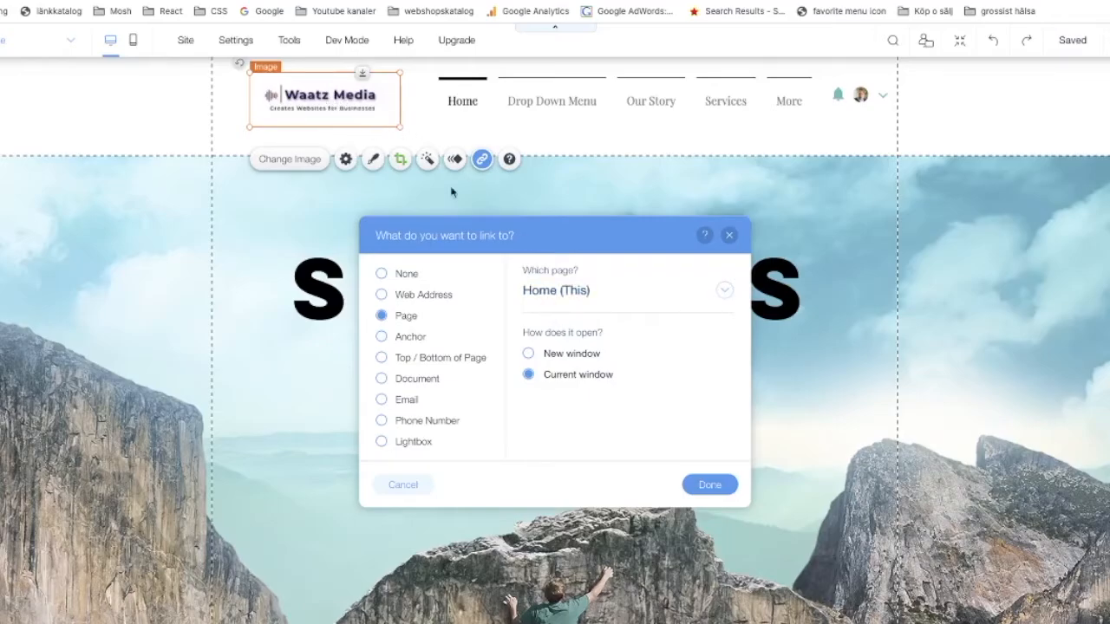
pyautogui.click(709, 484)
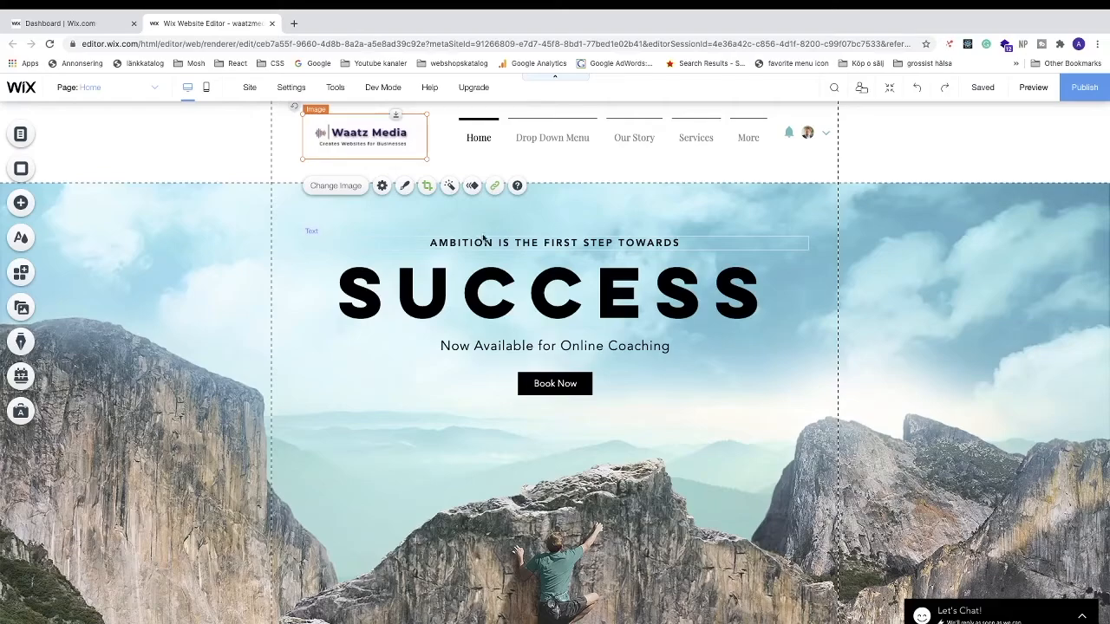
pyautogui.click(1028, 90)
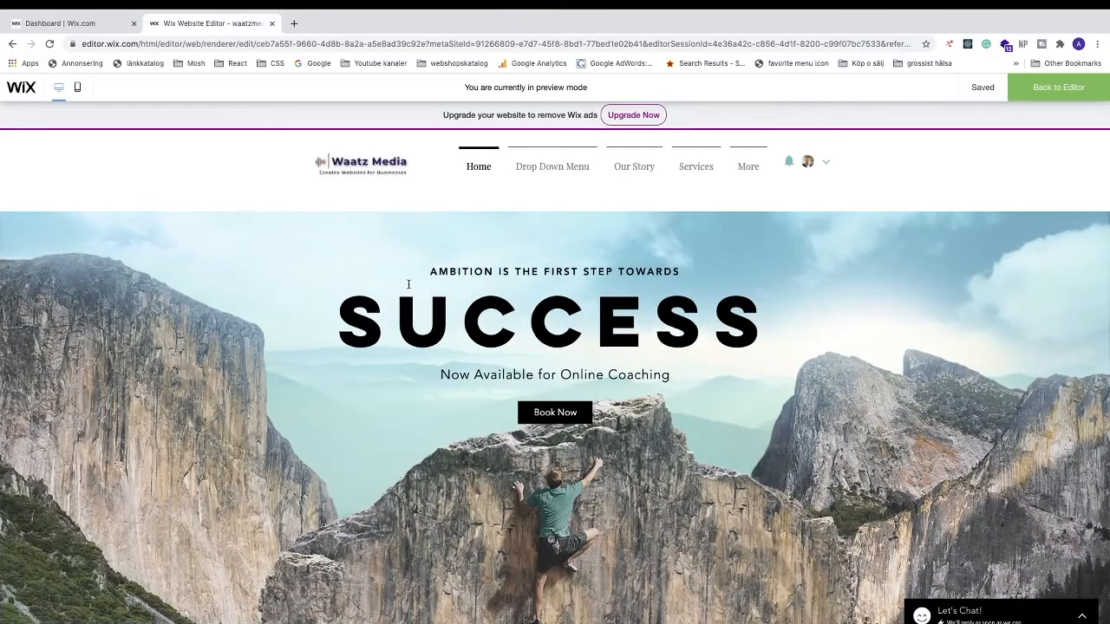
pyautogui.click(628, 171)
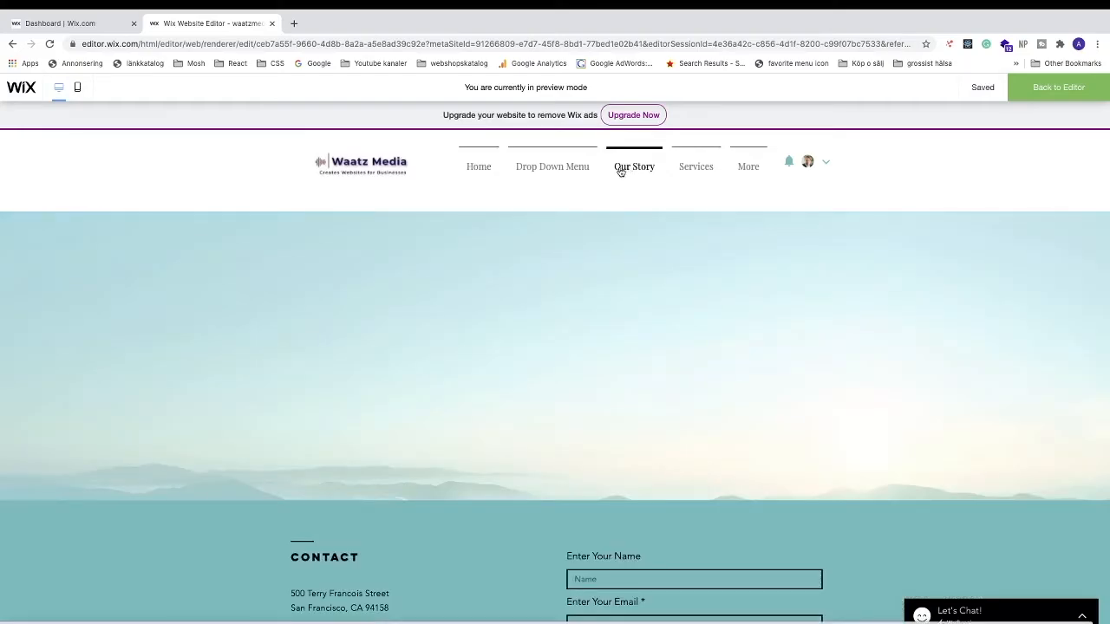
pyautogui.click(366, 175)
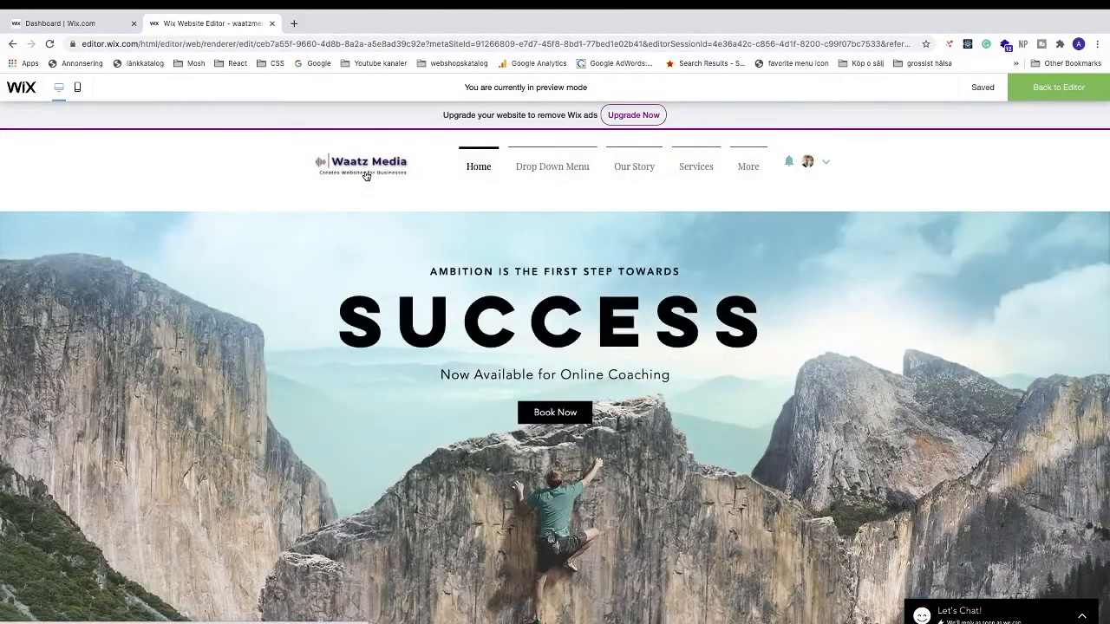